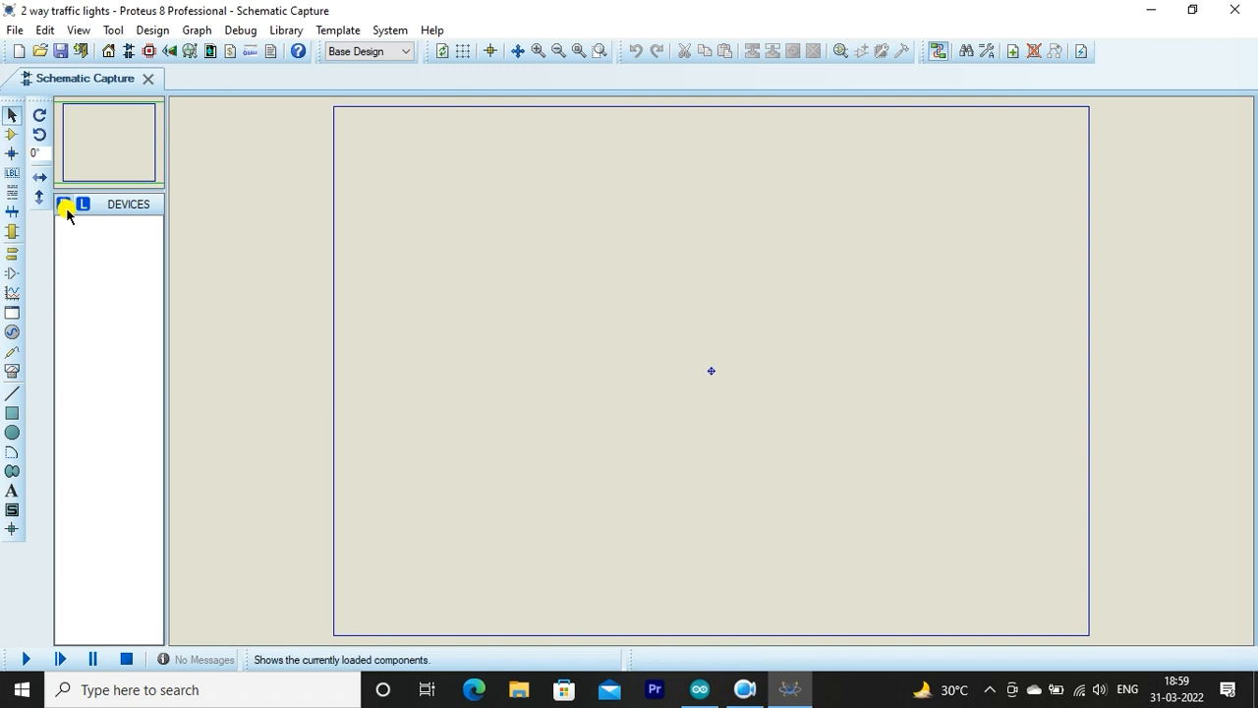
# Search the device library for "arduino" and add the ARDUINO UNO R3 V1.0 from the ArduinoTEP library to the device list
pyautogui.click(65, 205)
pyautogui.write('ar')
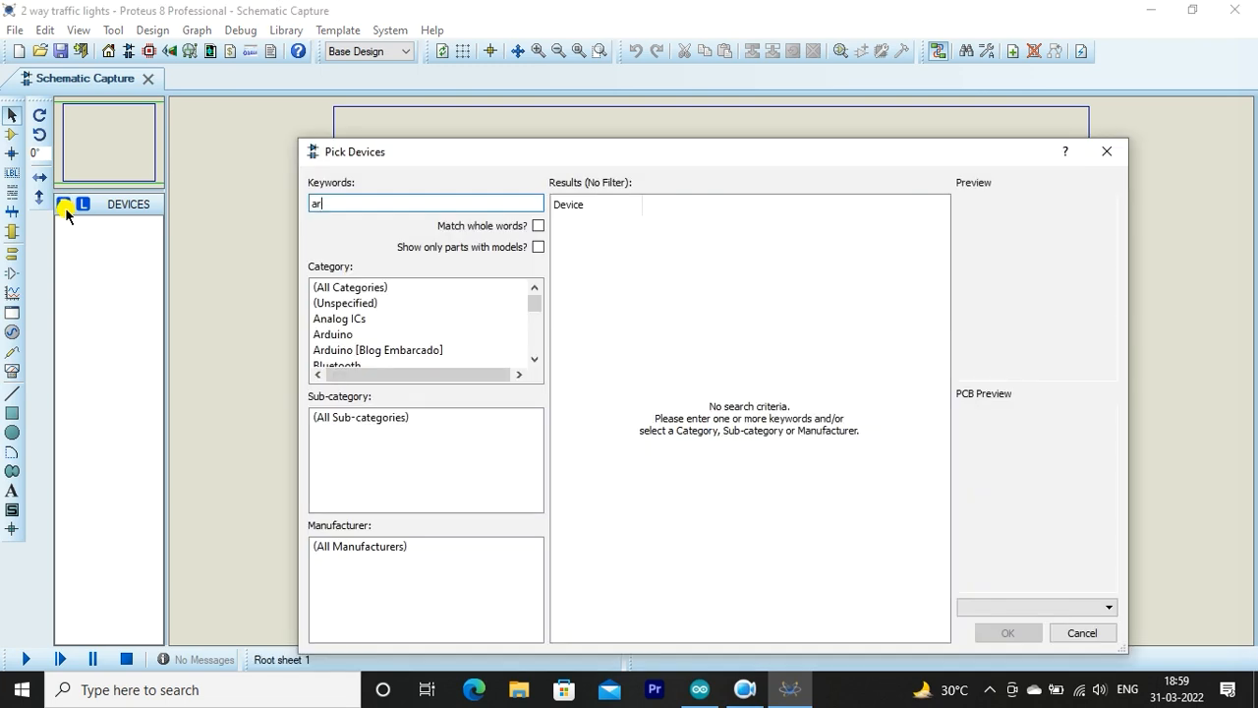
pyautogui.write('duino')
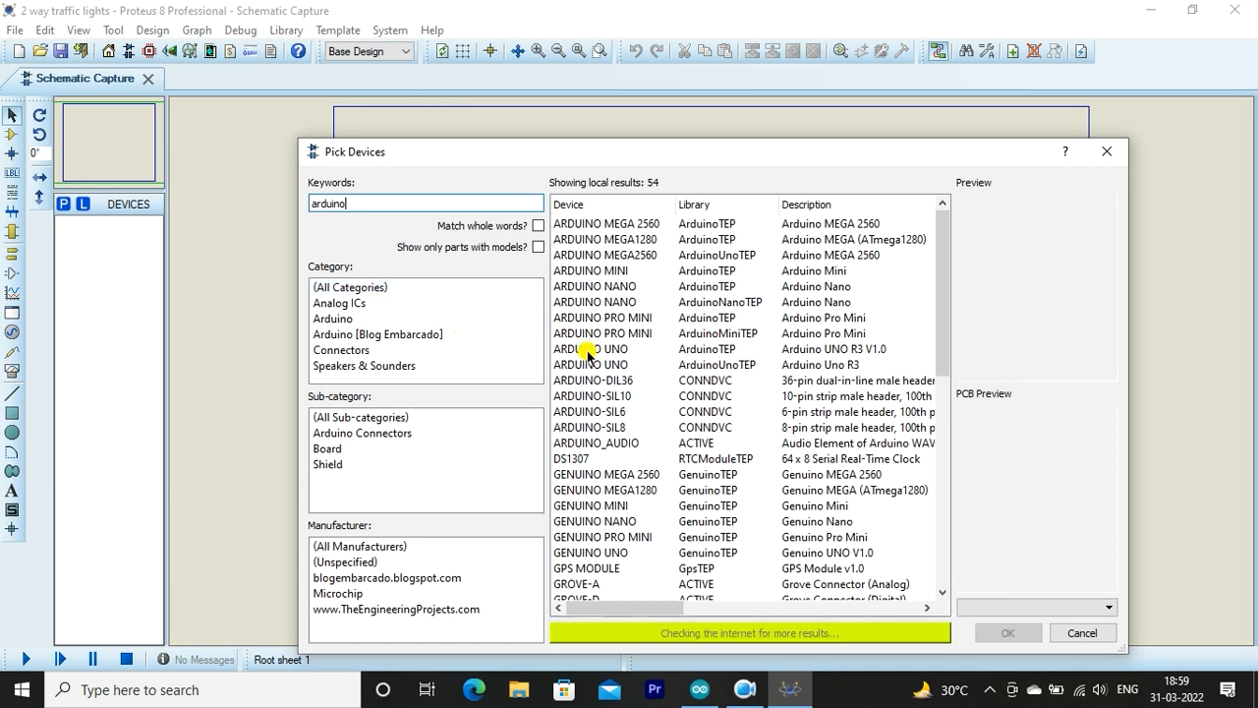
pyautogui.click(589, 352)
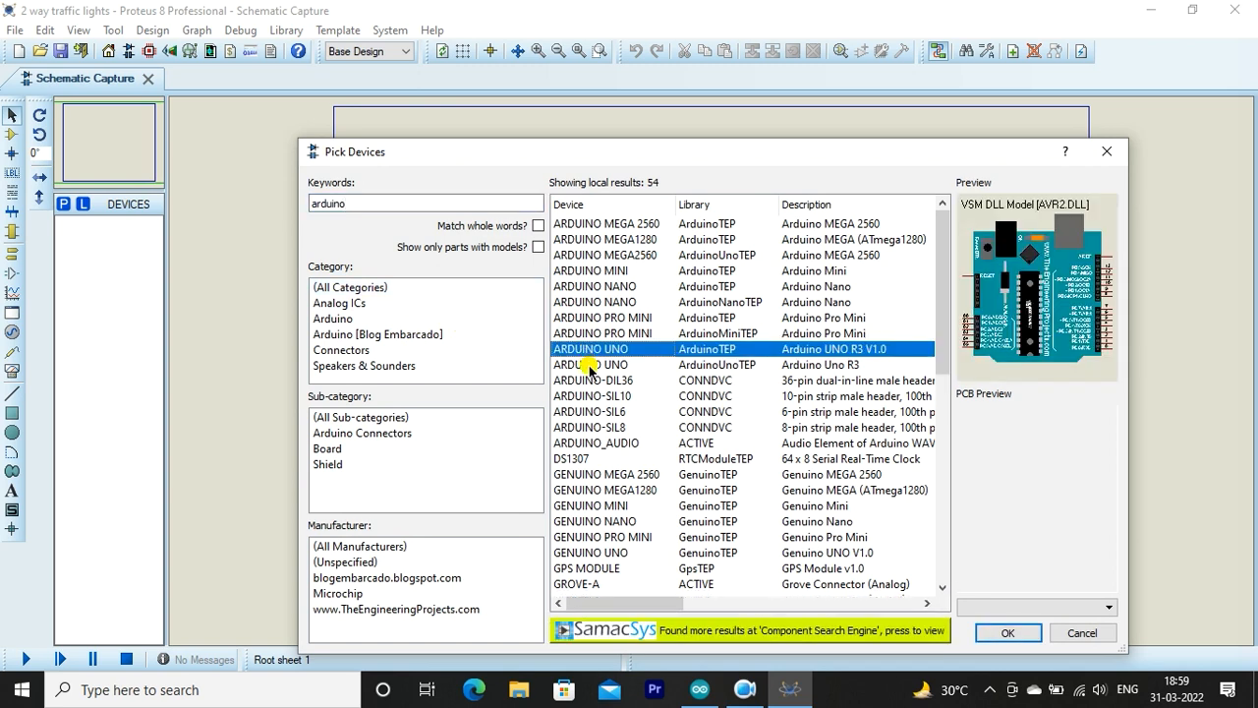
pyautogui.click(590, 365)
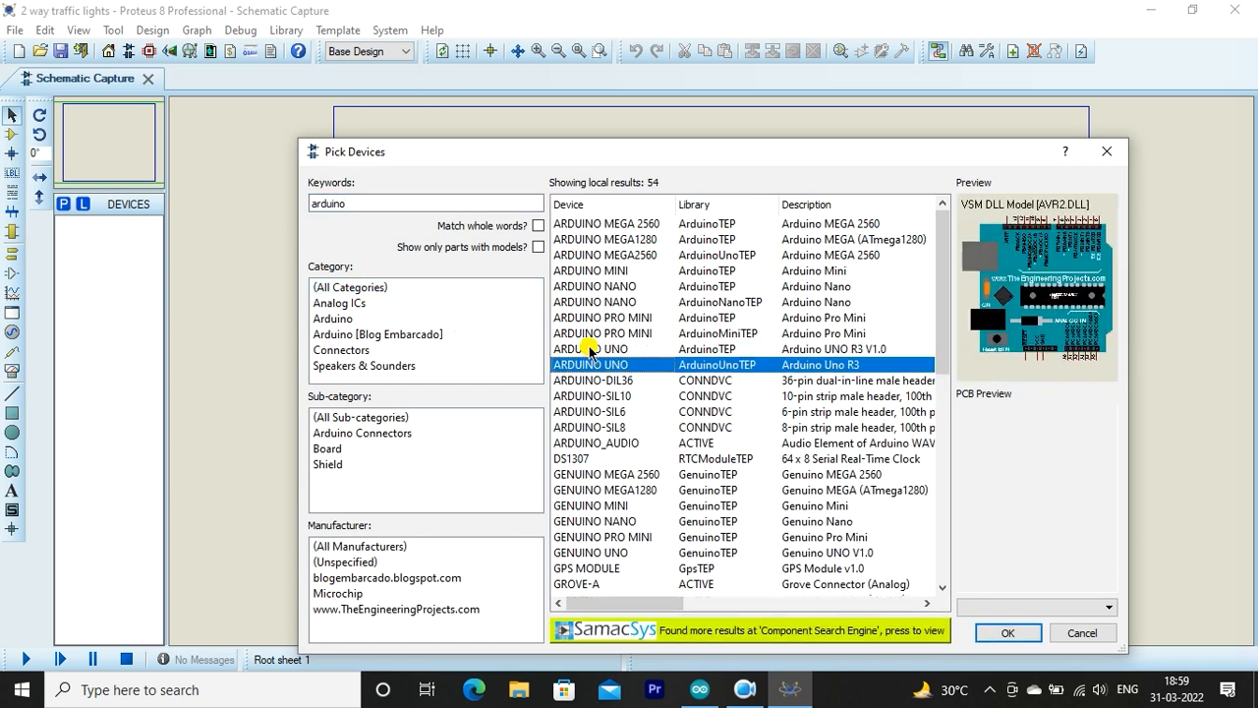
pyautogui.click(589, 350)
pyautogui.doubleClick(590, 350)
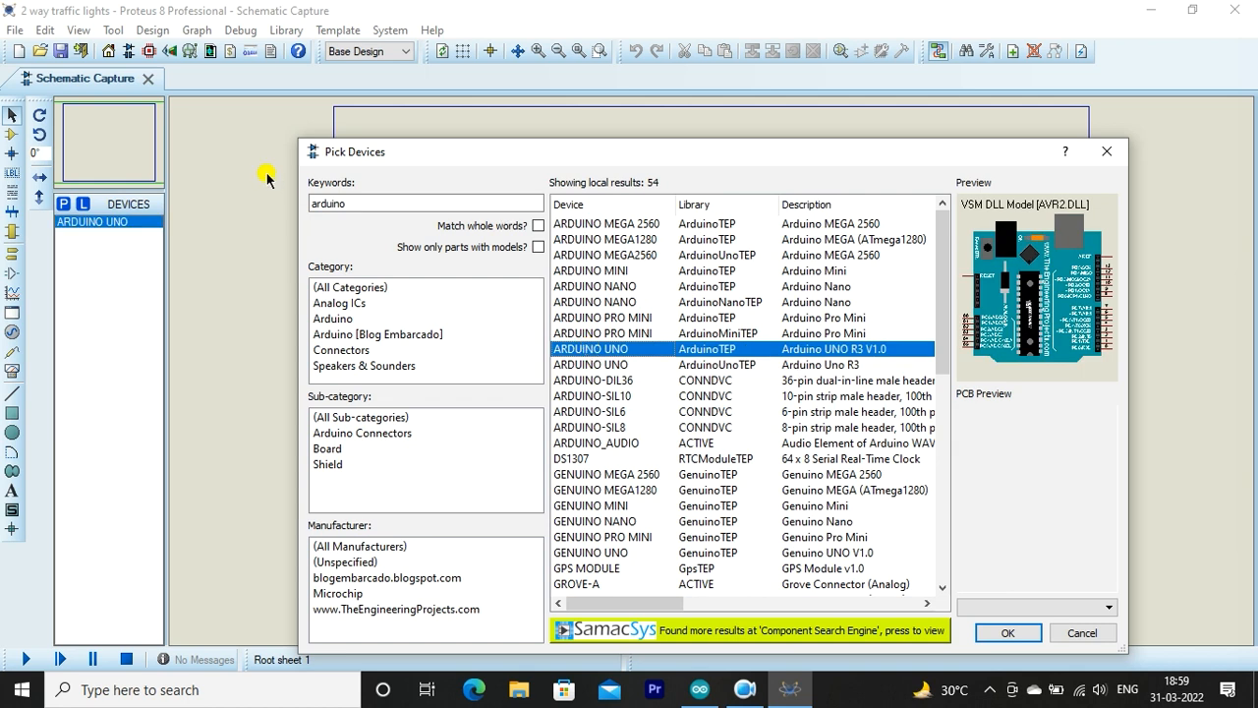
# Search the device library for "7 segment" and add the green 7-segment common cathode display to the device list
pyautogui.moveTo(349, 203); pyautogui.dragTo(278, 209)
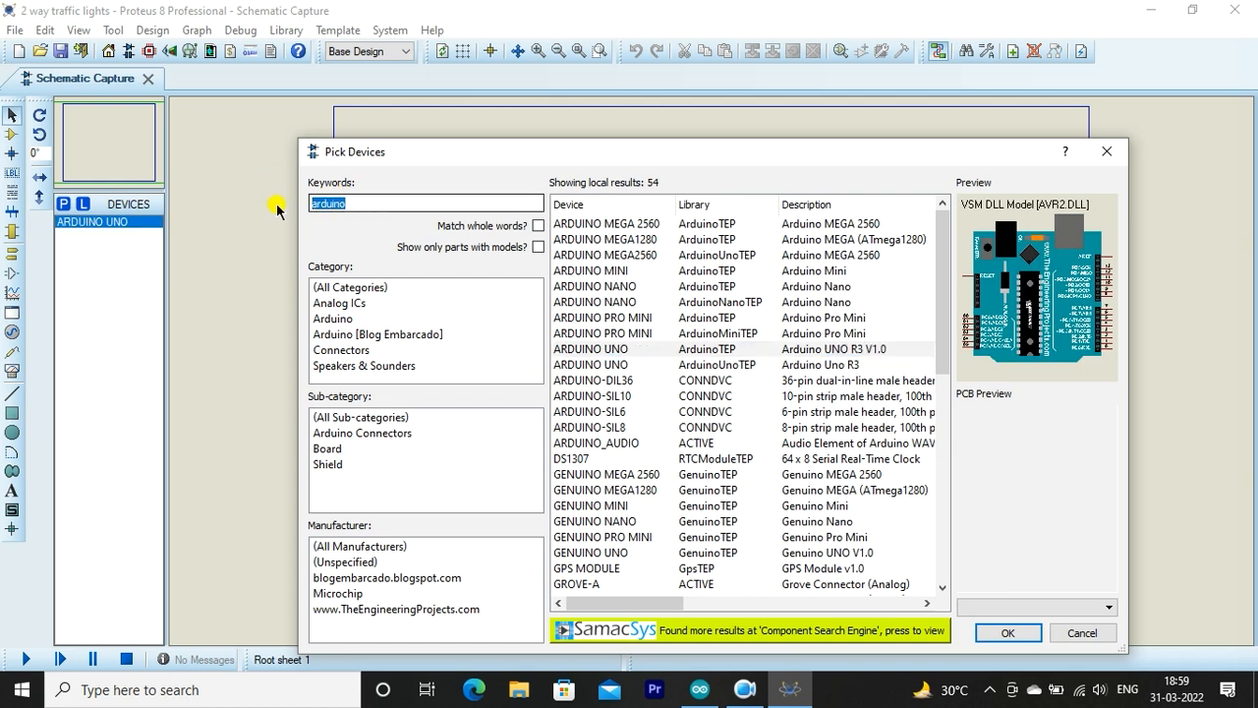
pyautogui.write('7 segment')
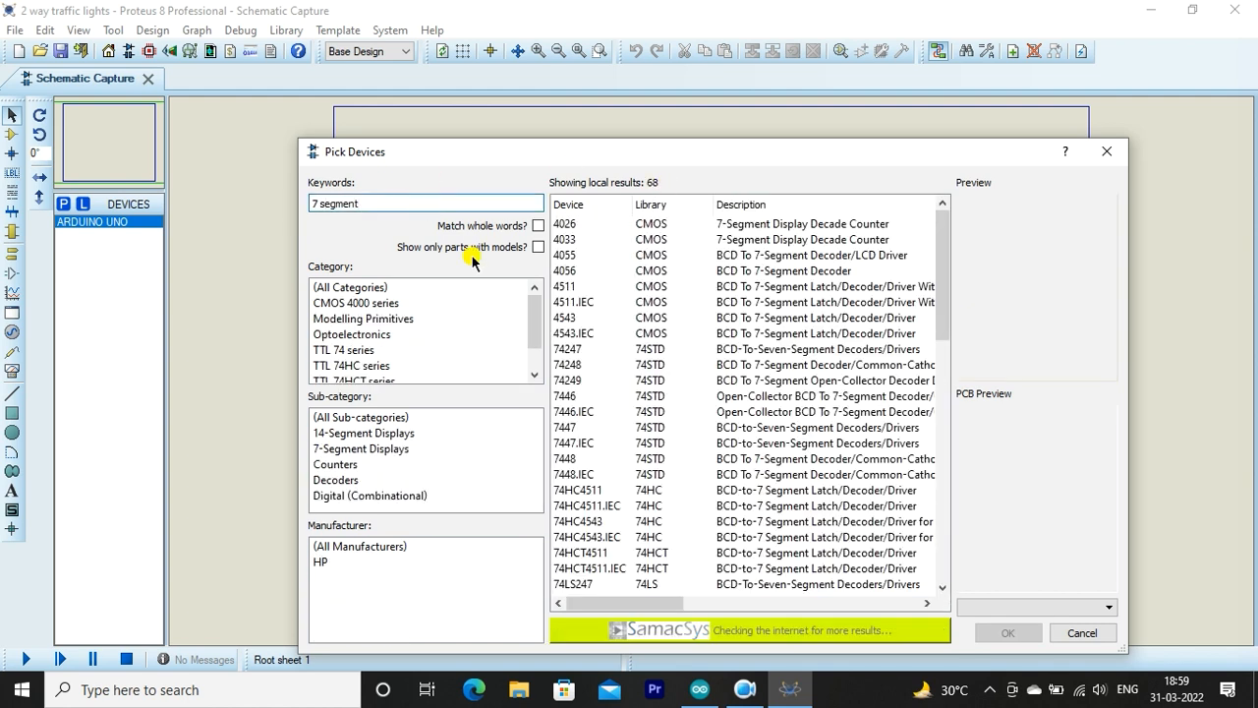
pyautogui.click(708, 385)
pyautogui.press('Down')
pyautogui.press('Down')
pyautogui.press('Down')
pyautogui.press('Down')
pyautogui.press('Down')
pyautogui.press('Down')
pyautogui.press('Down')
pyautogui.press('Down')
pyautogui.press('Down')
pyautogui.press('Down')
pyautogui.press('Down')
pyautogui.press('Down')
pyautogui.press('Down')
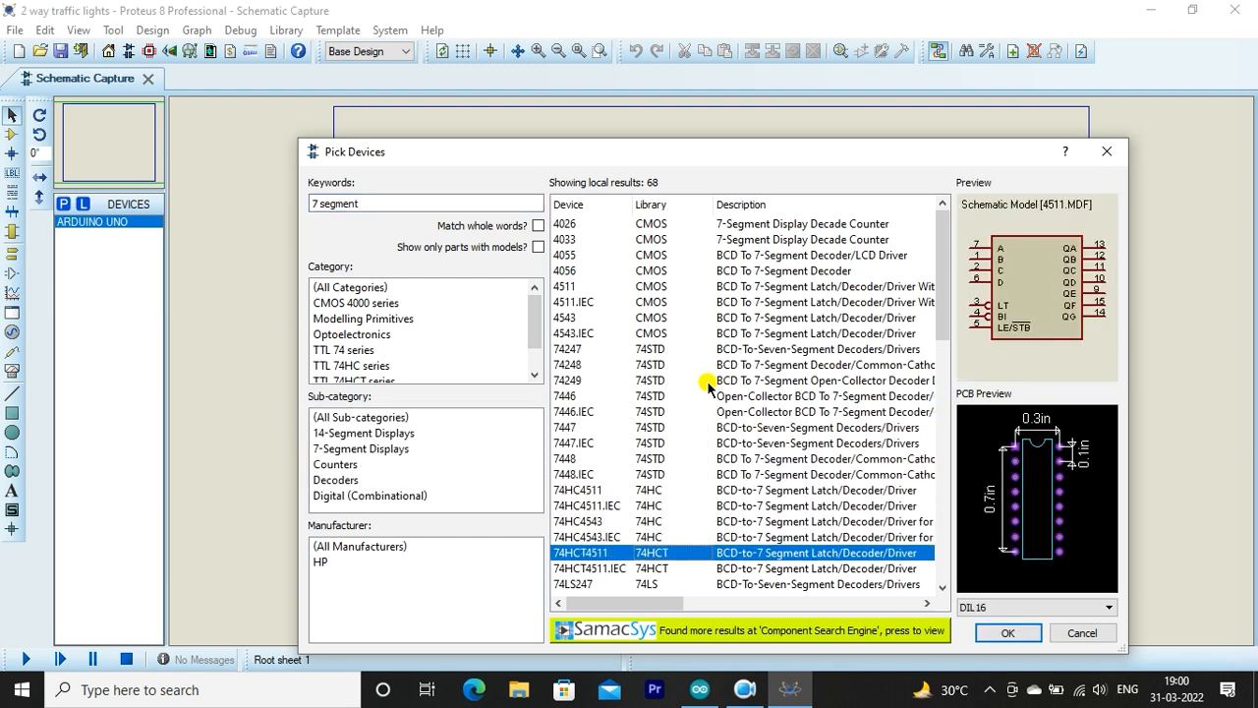
pyautogui.press('Down')
pyautogui.press('Down')
pyautogui.press('Down')
pyautogui.press('Down')
pyautogui.press('Down')
pyautogui.press('Down')
pyautogui.press('Down')
pyautogui.press('Down')
pyautogui.press('Down')
pyautogui.press('Down')
pyautogui.press('Down')
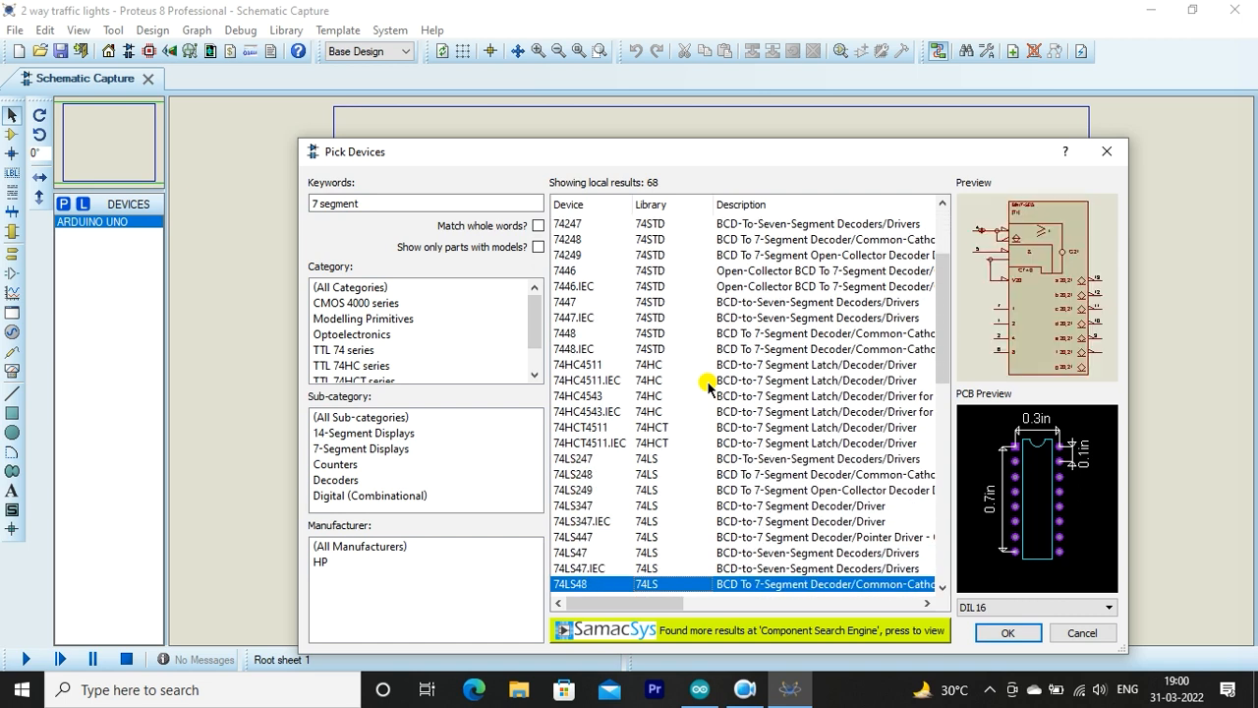
pyautogui.press('Down')
pyautogui.press('Down')
pyautogui.press('Down')
pyautogui.press('Down')
pyautogui.press('Down')
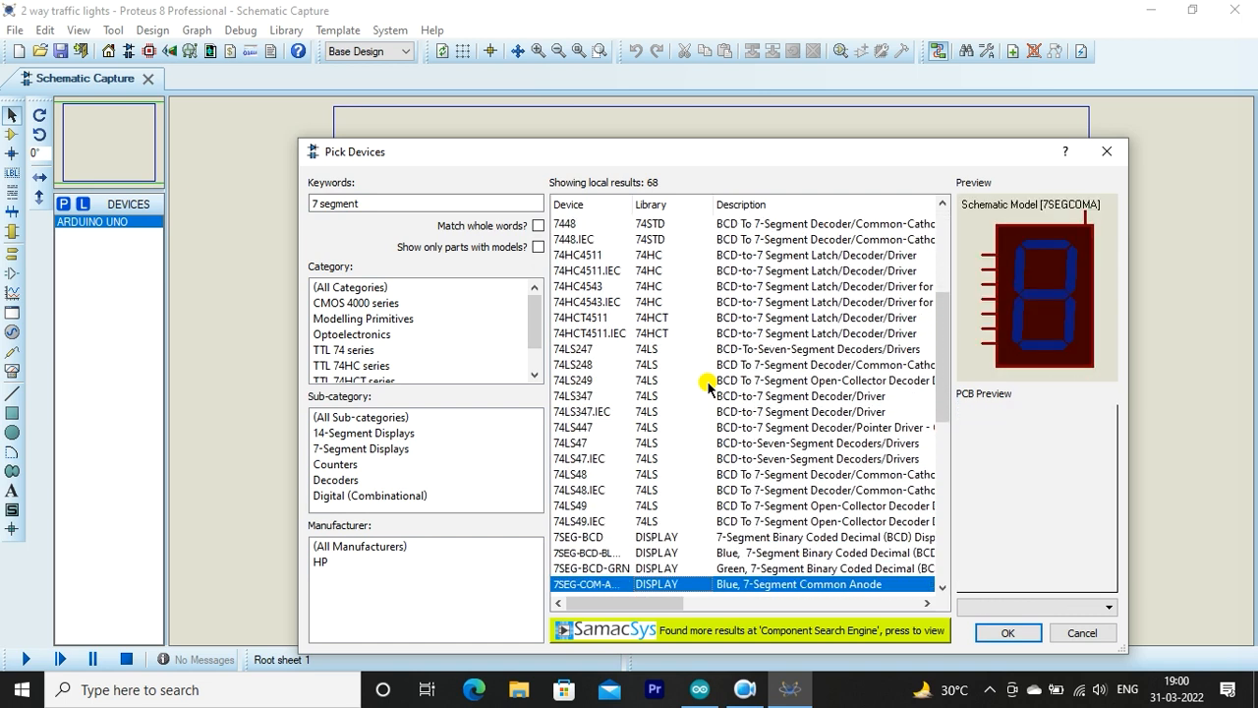
pyautogui.press('Down')
pyautogui.press('Down')
pyautogui.press('Down')
pyautogui.press('Down')
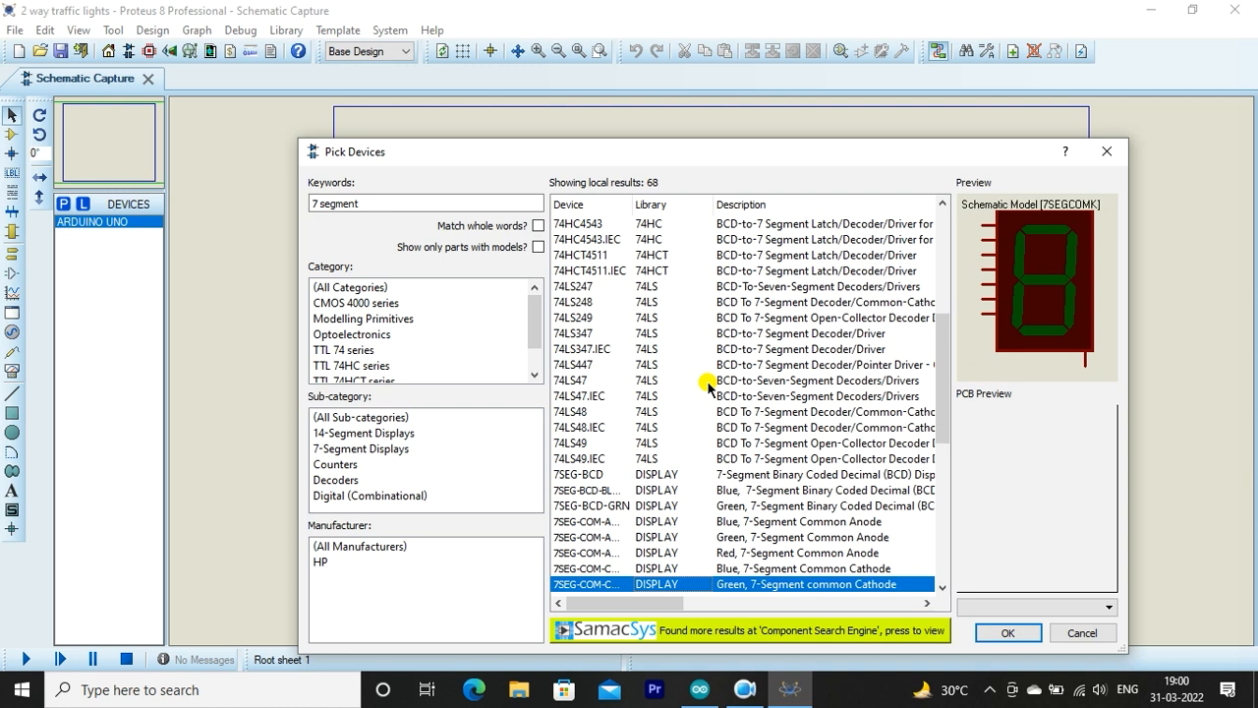
pyautogui.press('Up')
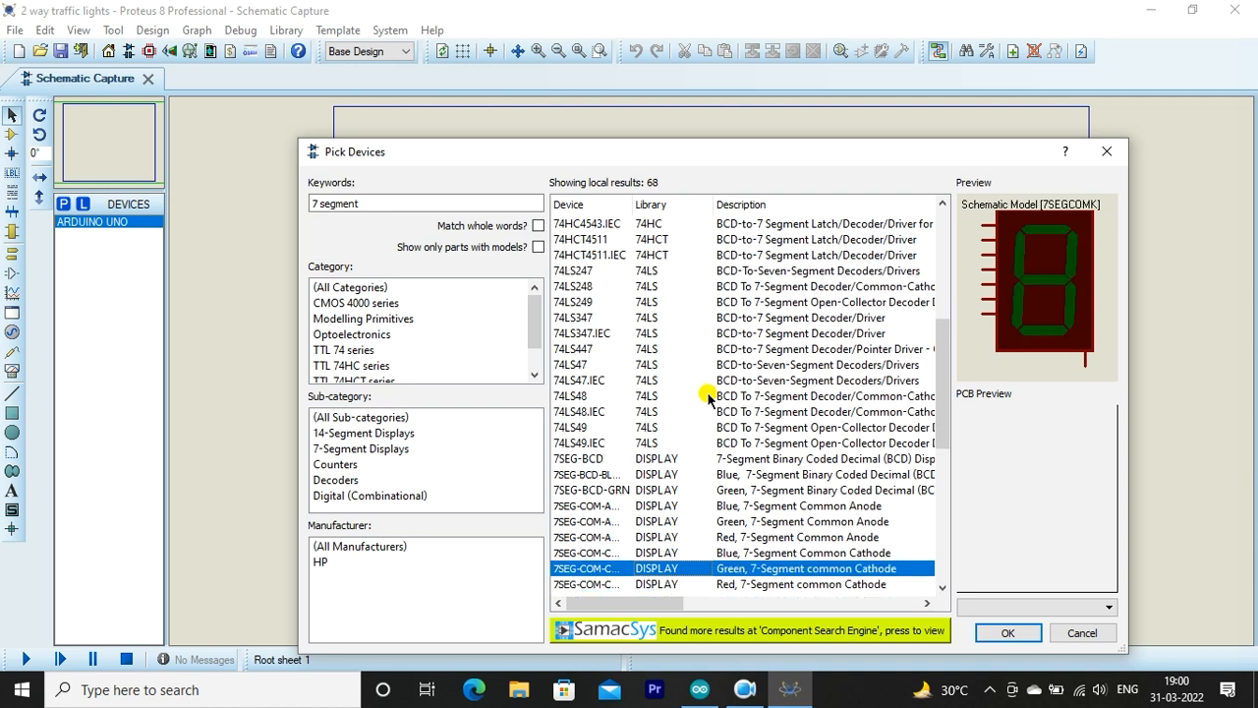
pyautogui.doubleClick(718, 571)
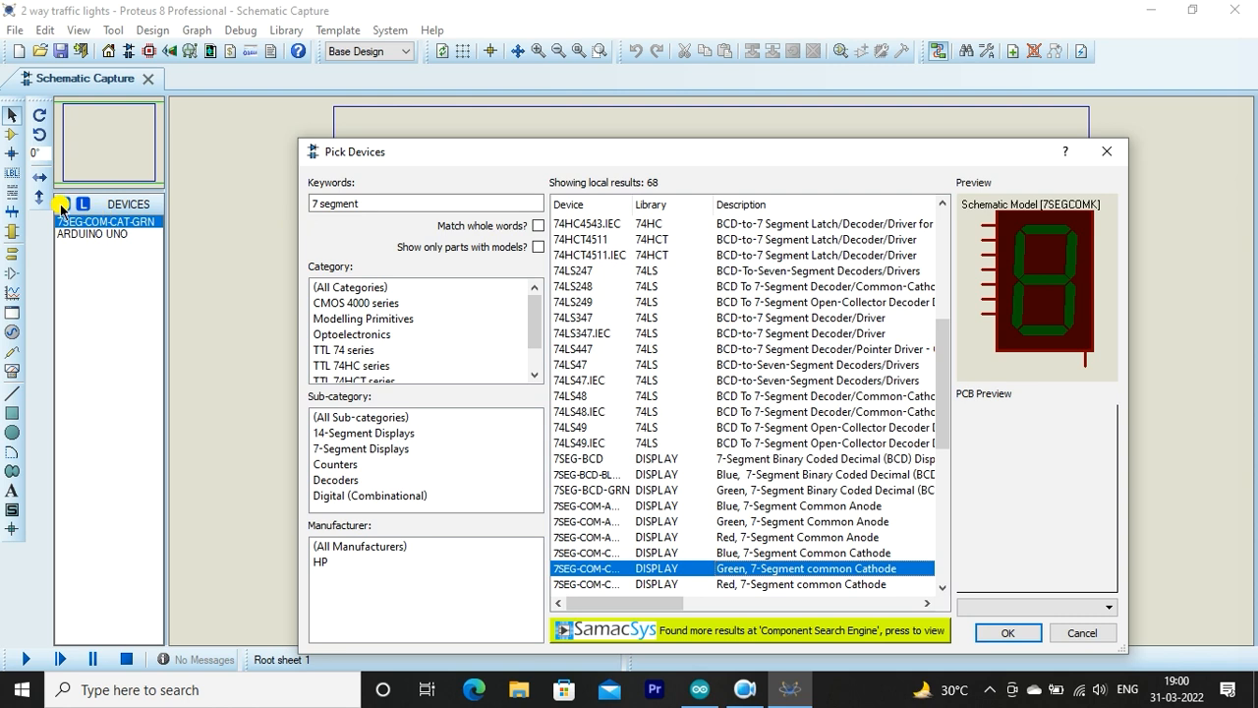
# Search the device library for "red led" and add the animated LED-RED model to the device list
pyautogui.moveTo(370, 205); pyautogui.dragTo(281, 207)
pyautogui.write('red led')
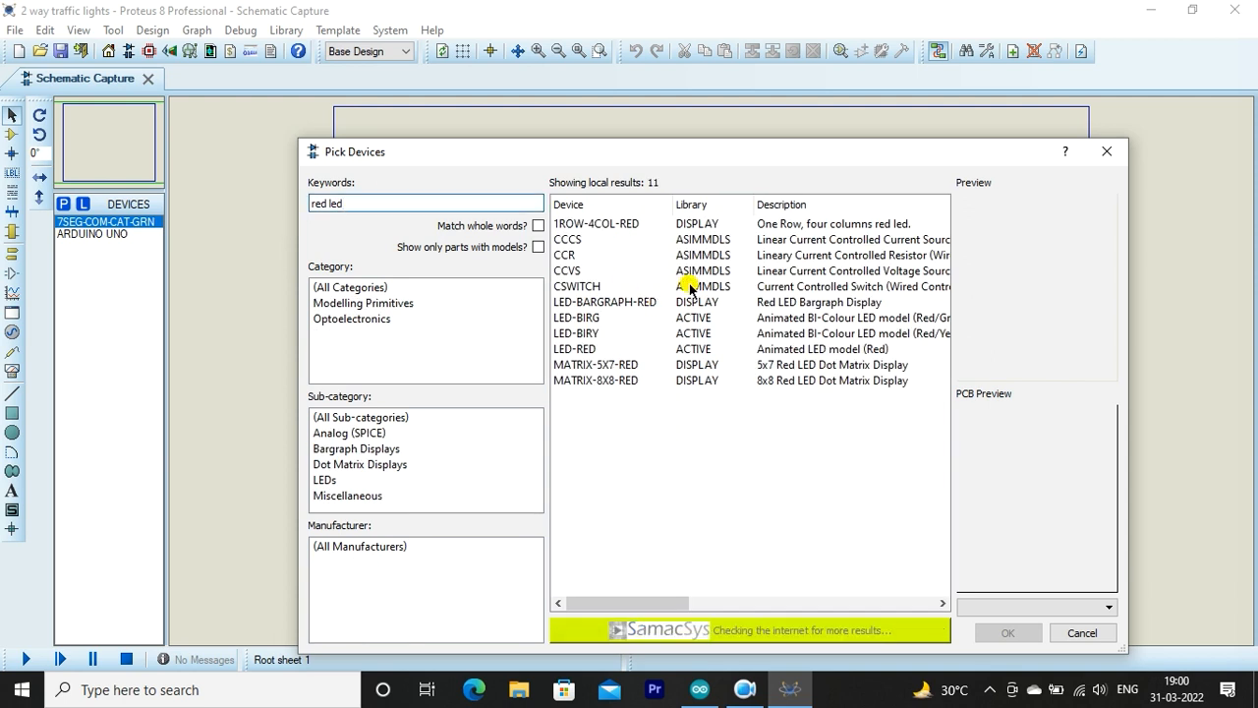
pyautogui.click(580, 350)
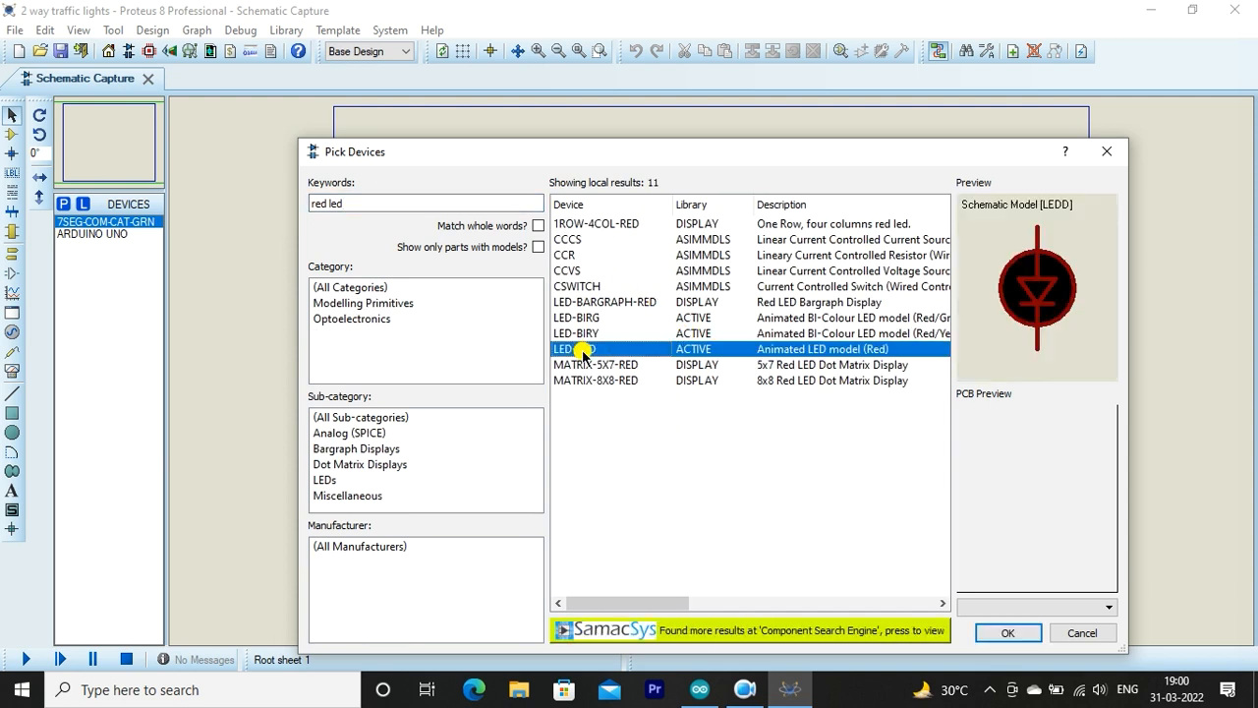
pyautogui.doubleClick(582, 352)
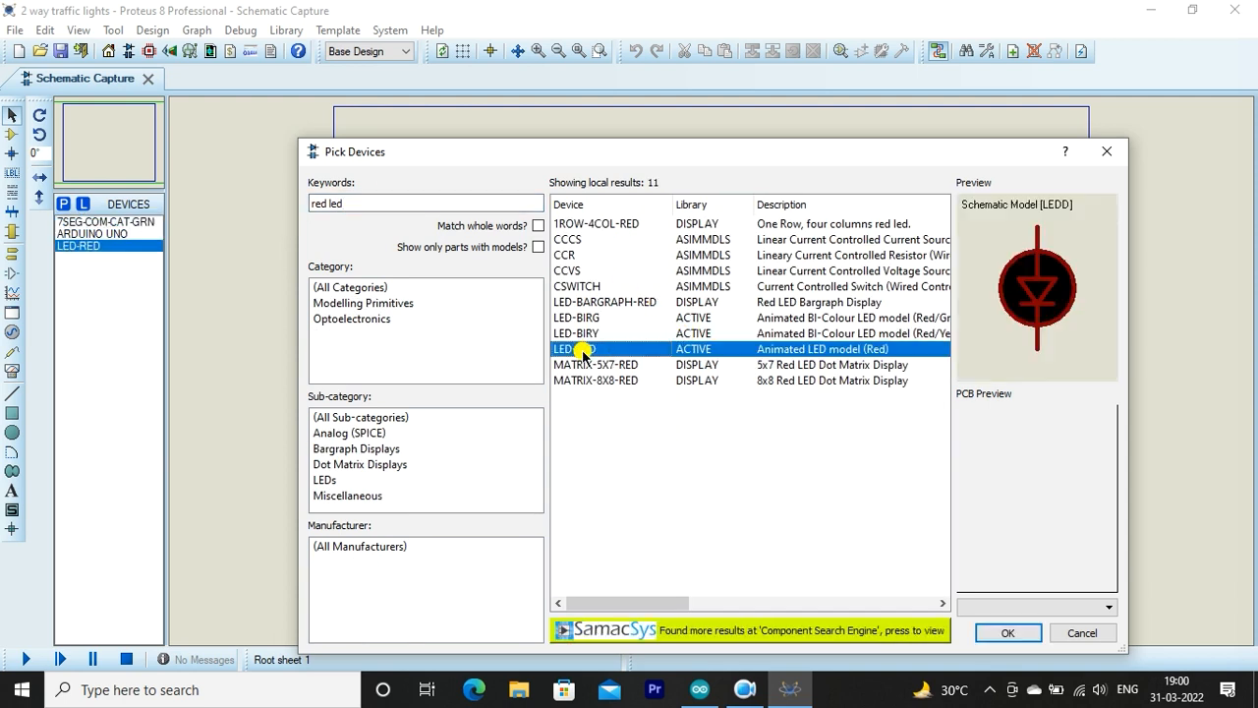
# Search the device library for "yellow led" and add the animated LED-YELLOW model to the device list
pyautogui.doubleClick(325, 203)
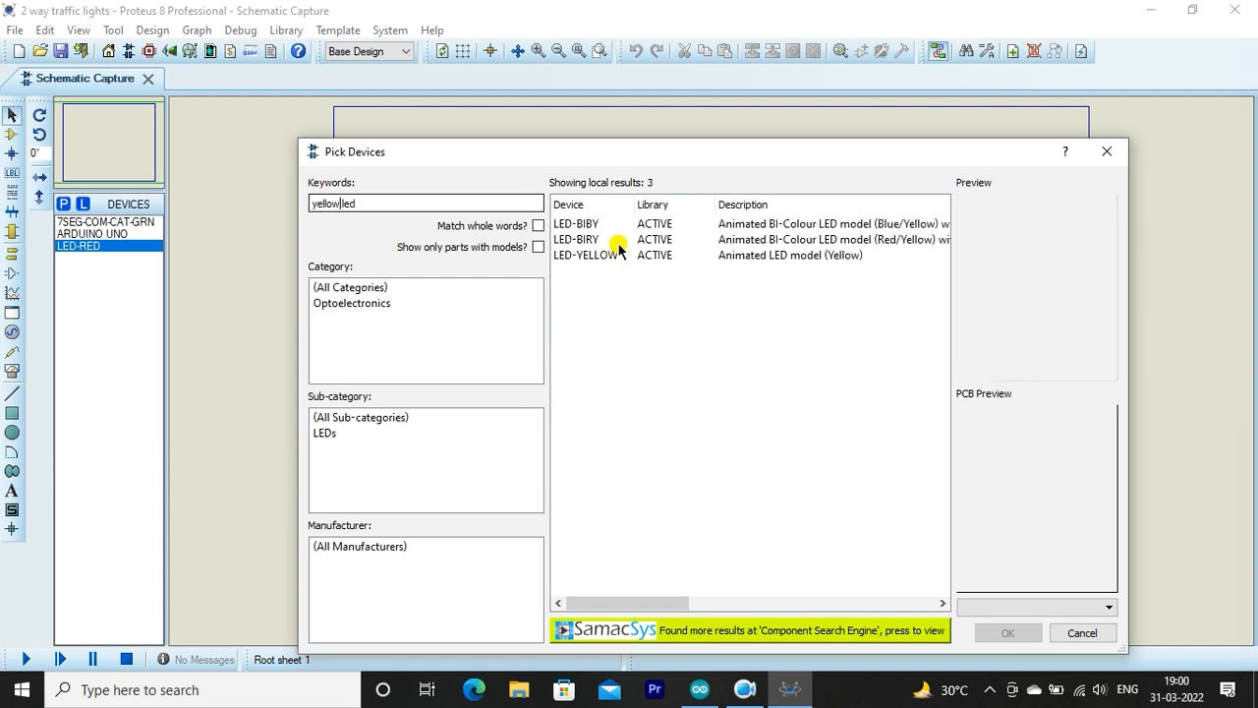
pyautogui.click(617, 255)
pyautogui.doubleClick(617, 254)
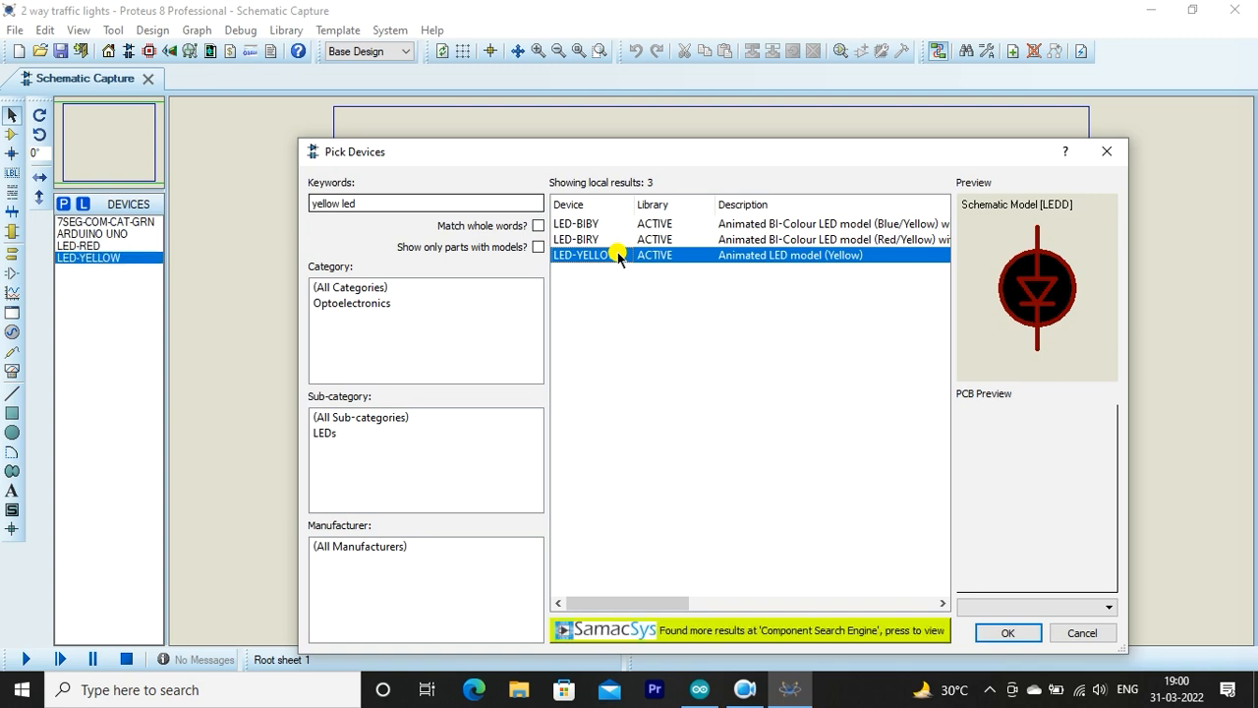
# Search the device library for "green led" and add the animated LED-GREEN model to the device list
pyautogui.doubleClick(328, 204)
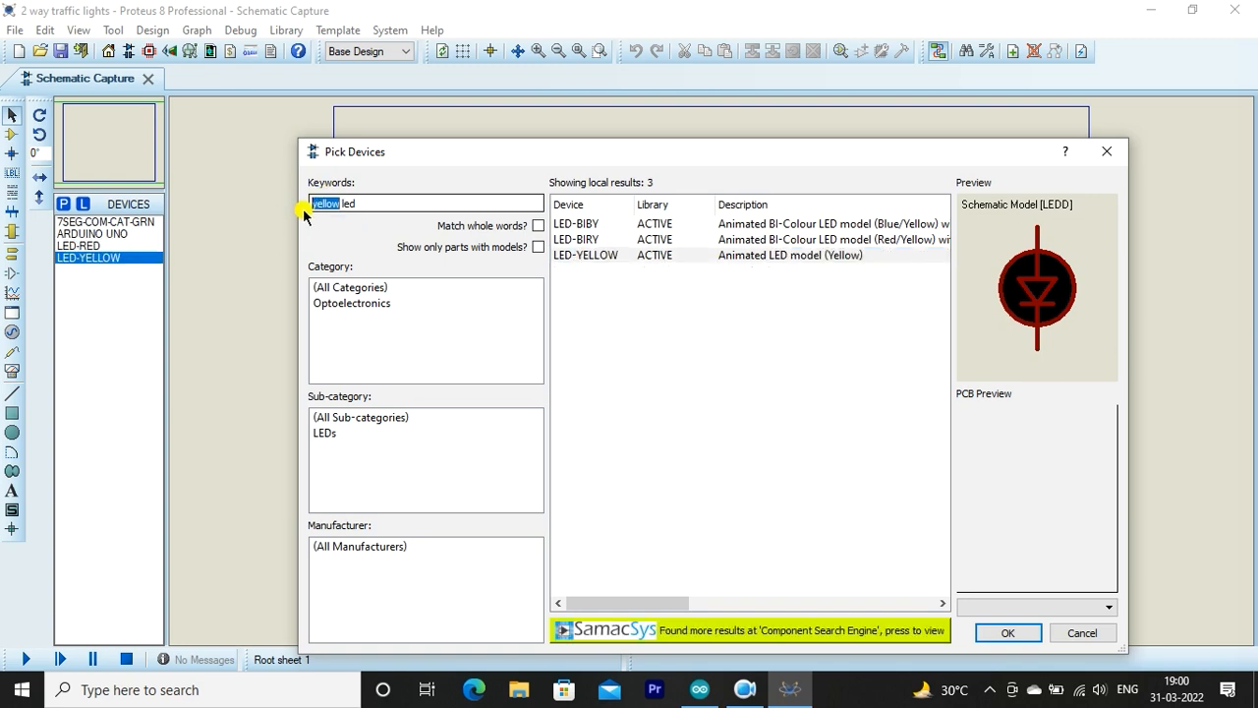
pyautogui.write('green')
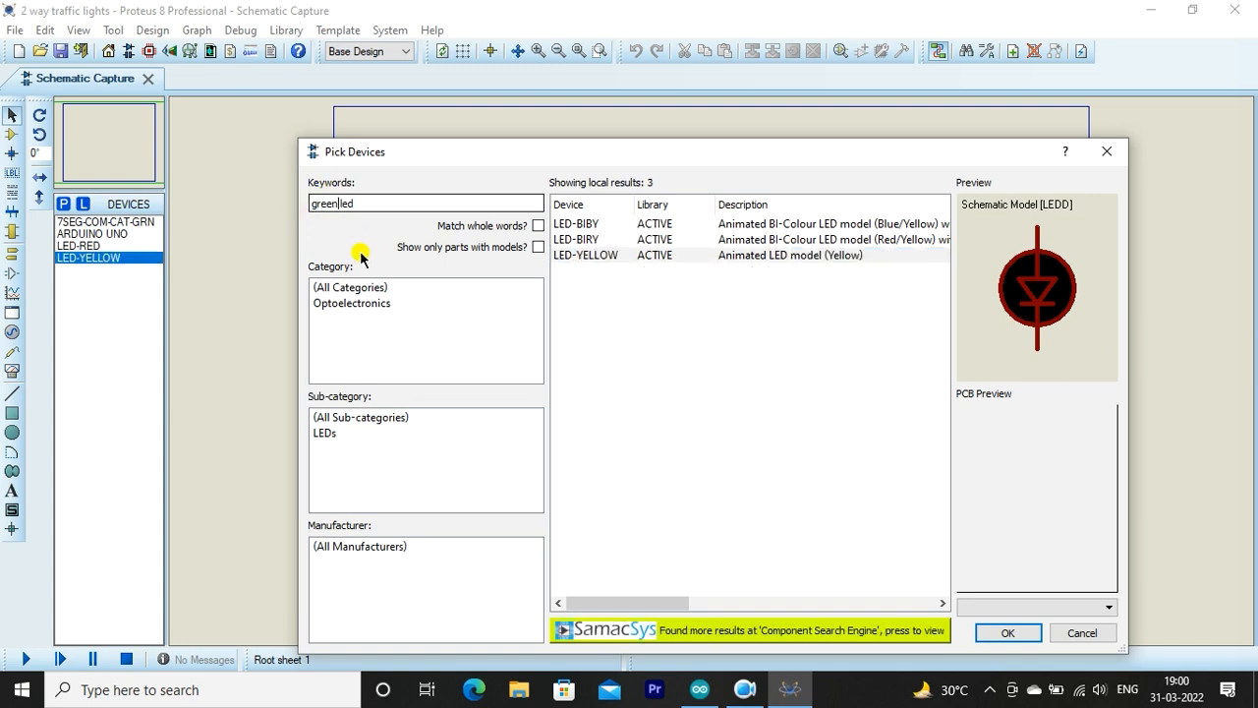
pyautogui.click(585, 273)
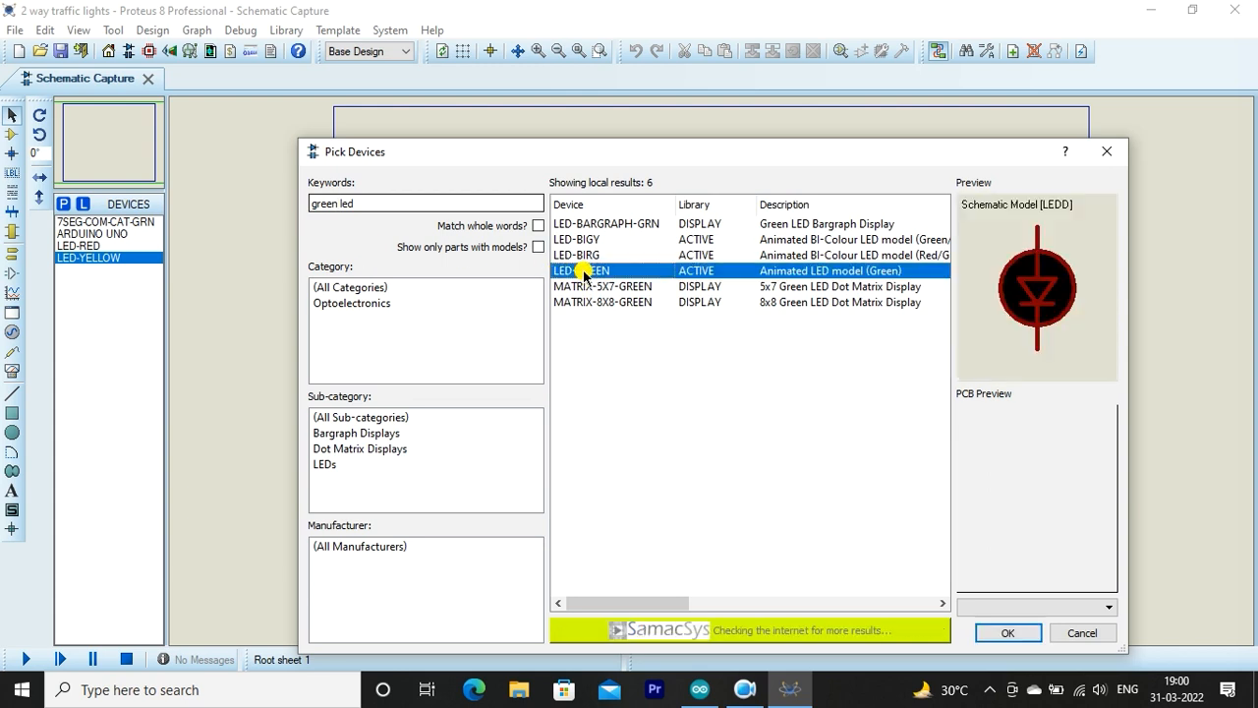
pyautogui.doubleClick(585, 272)
# Search the device library for "resistor", add the generic RES symbol to the device list, and finish picking devices
pyautogui.click(350, 202)
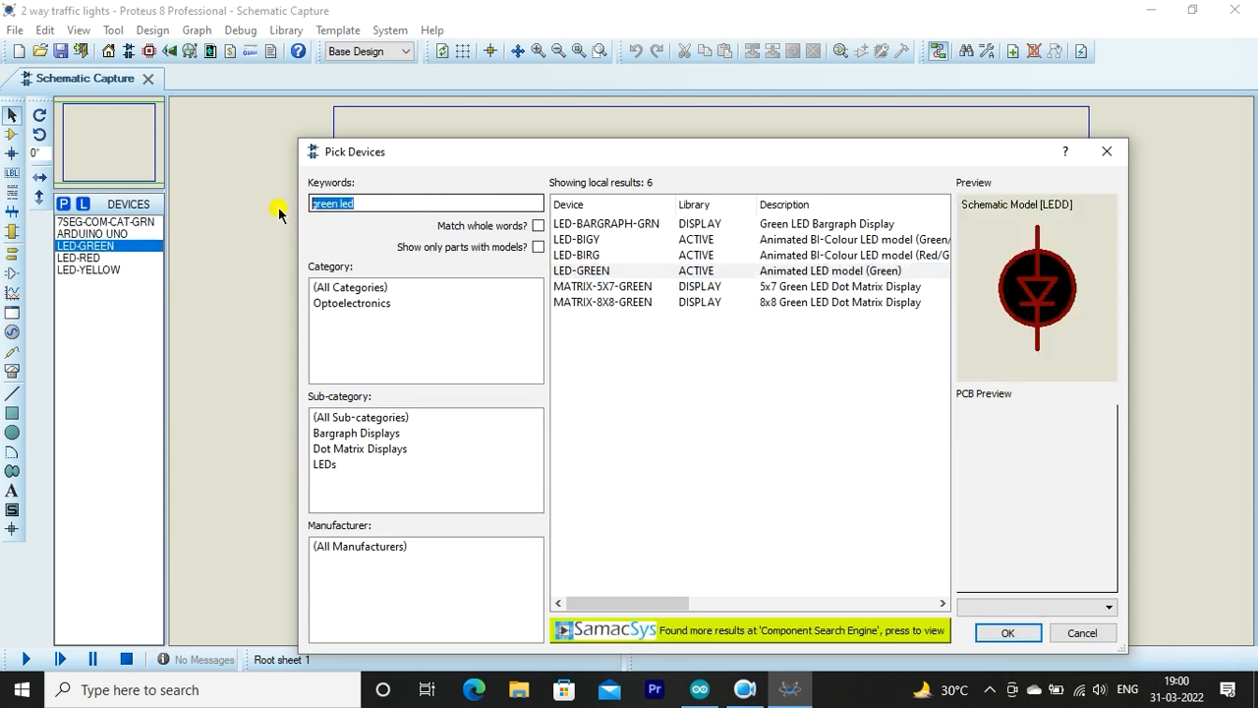
pyautogui.write('res')
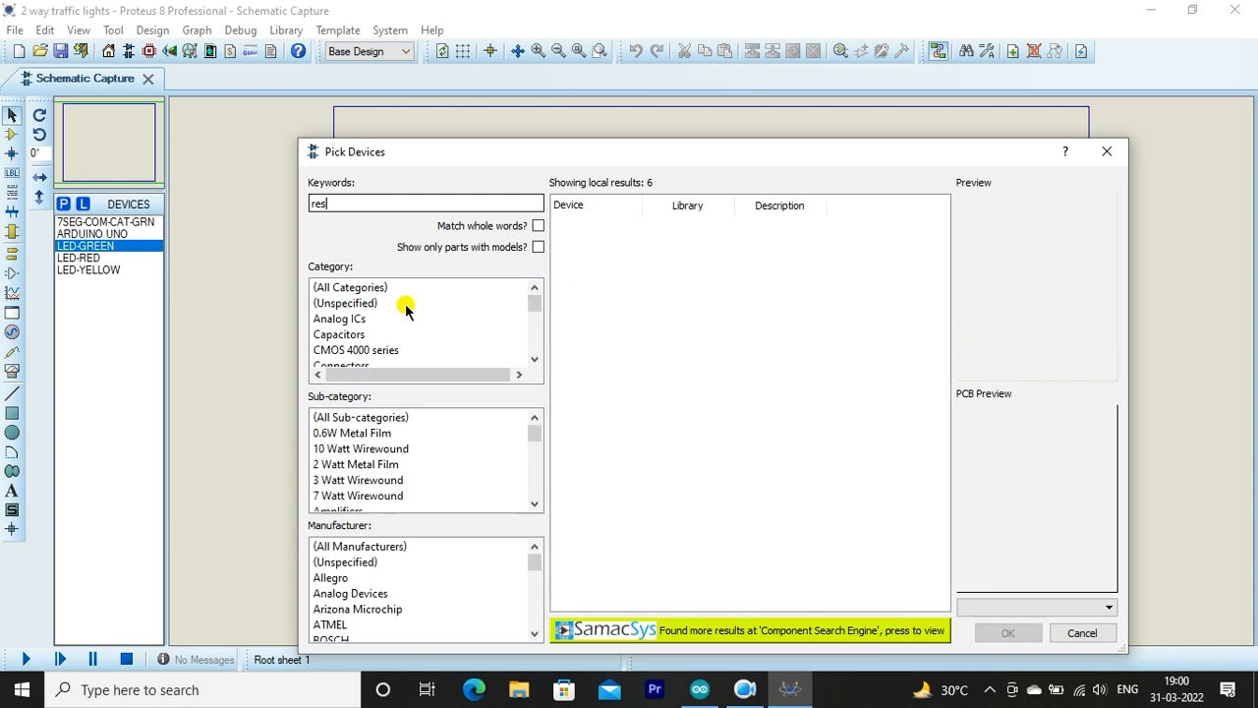
pyautogui.write('istor')
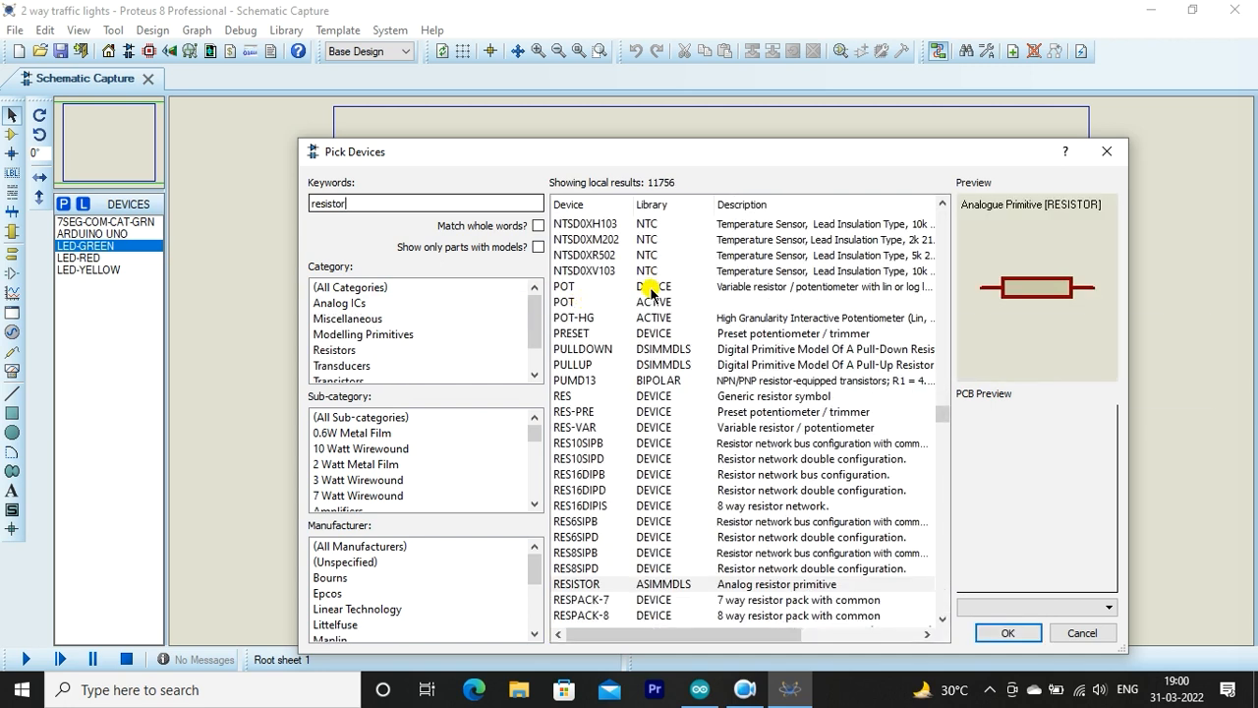
pyautogui.click(566, 397)
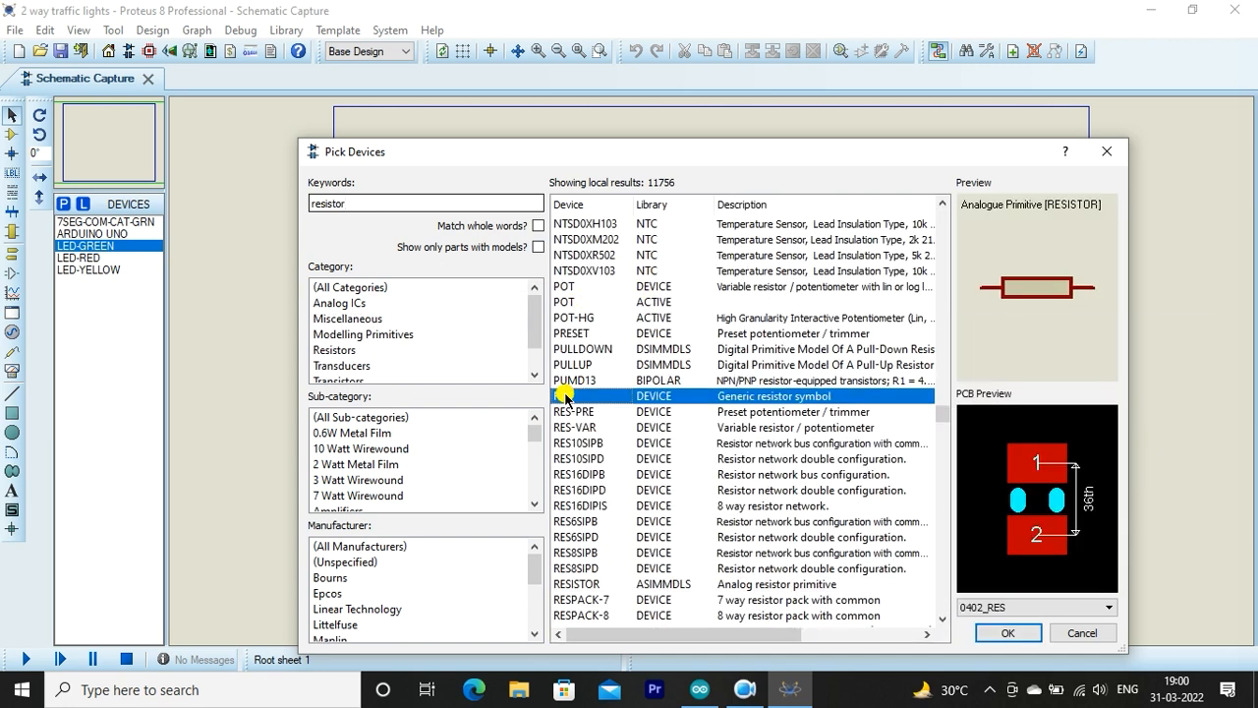
pyautogui.doubleClick(566, 396)
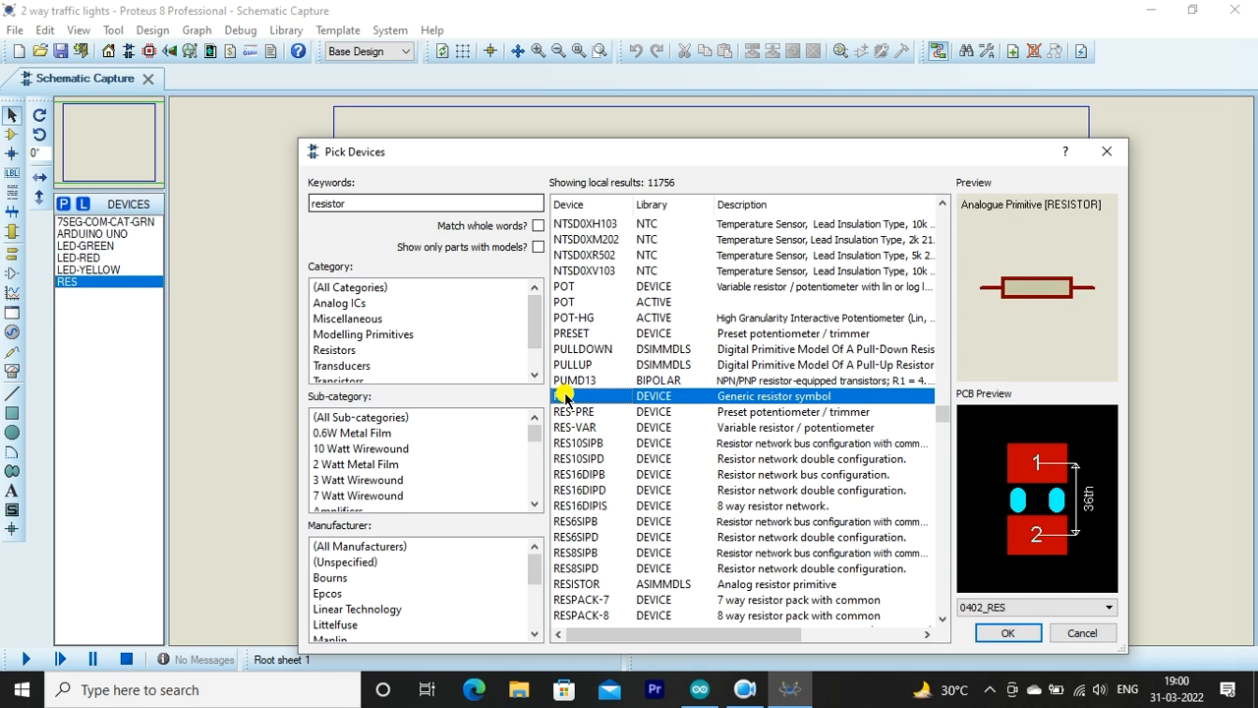
pyautogui.click(1005, 632)
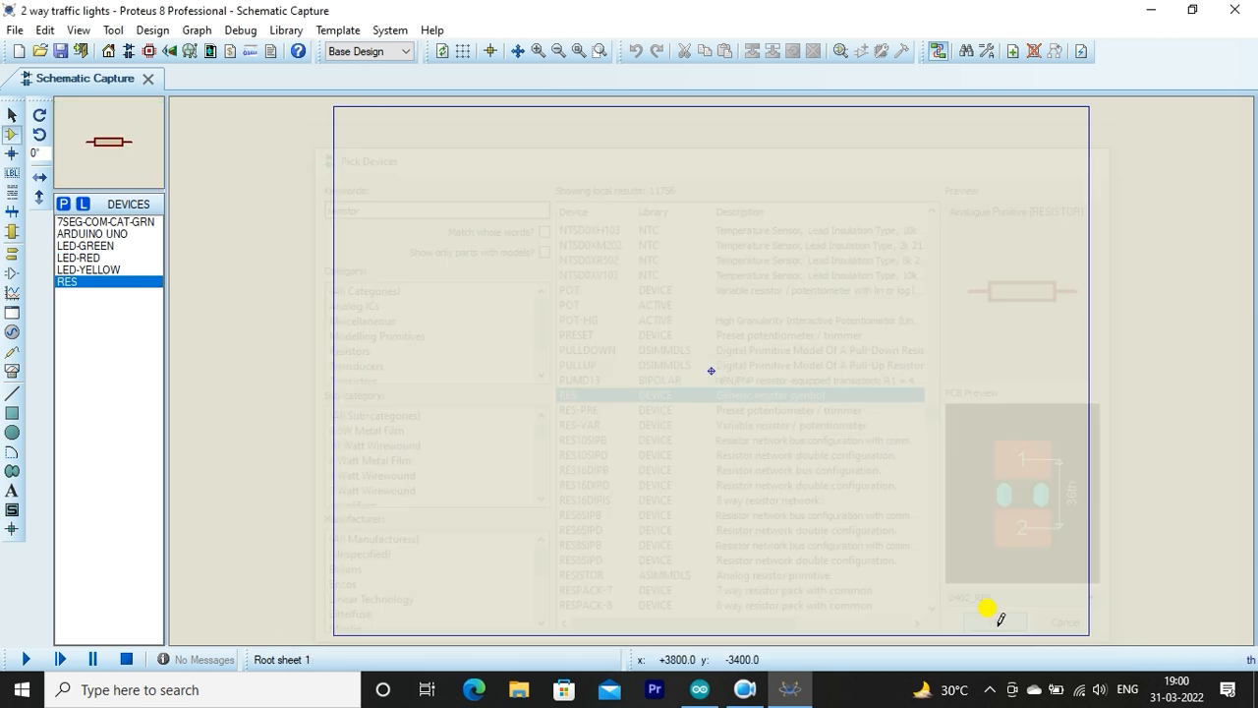
# Place the Arduino Uno at the sheet's left border and two green 7-segment displays mid-sheet, one near the upper edge and one lower down
pyautogui.click(90, 234)
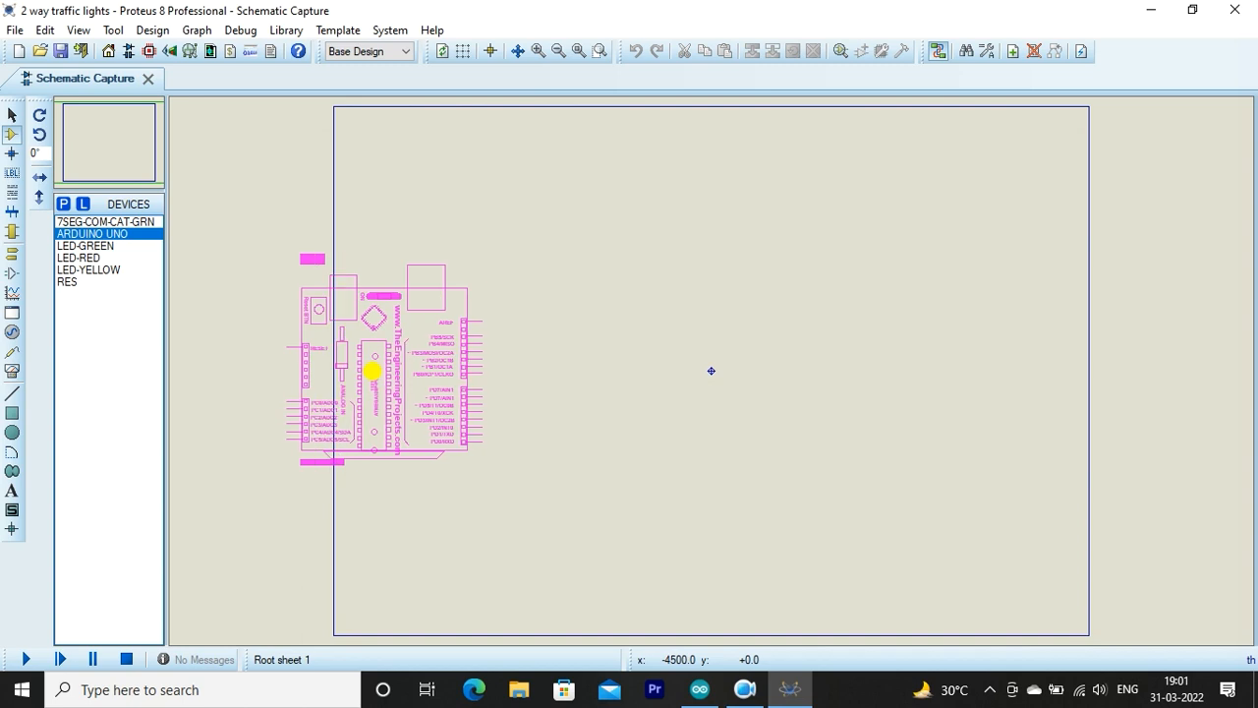
pyautogui.click(372, 370)
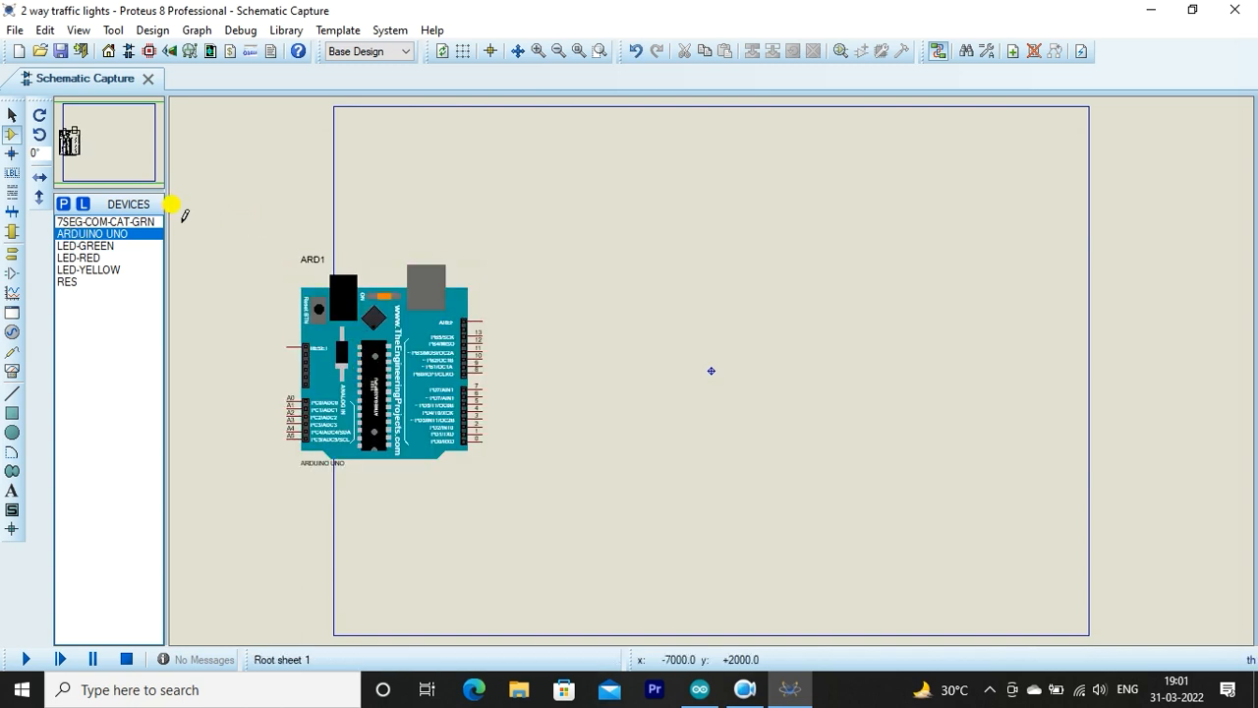
pyautogui.click(89, 221)
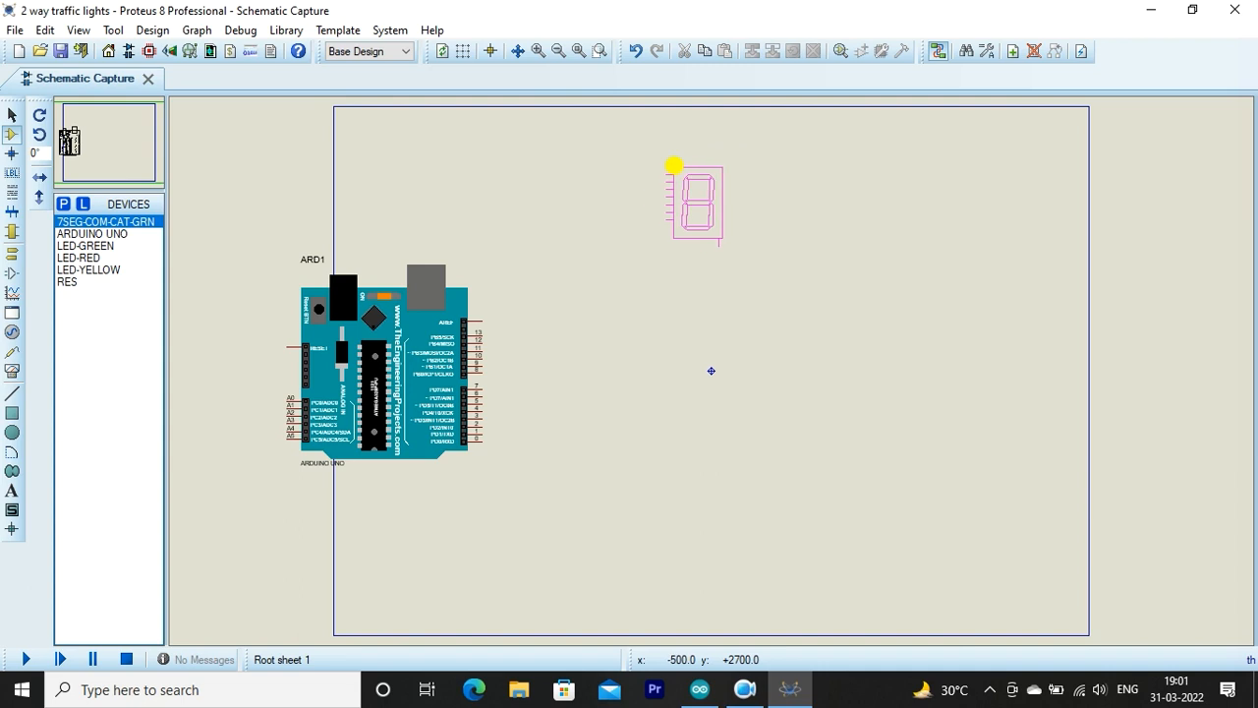
pyautogui.click(677, 167)
pyautogui.click(719, 515)
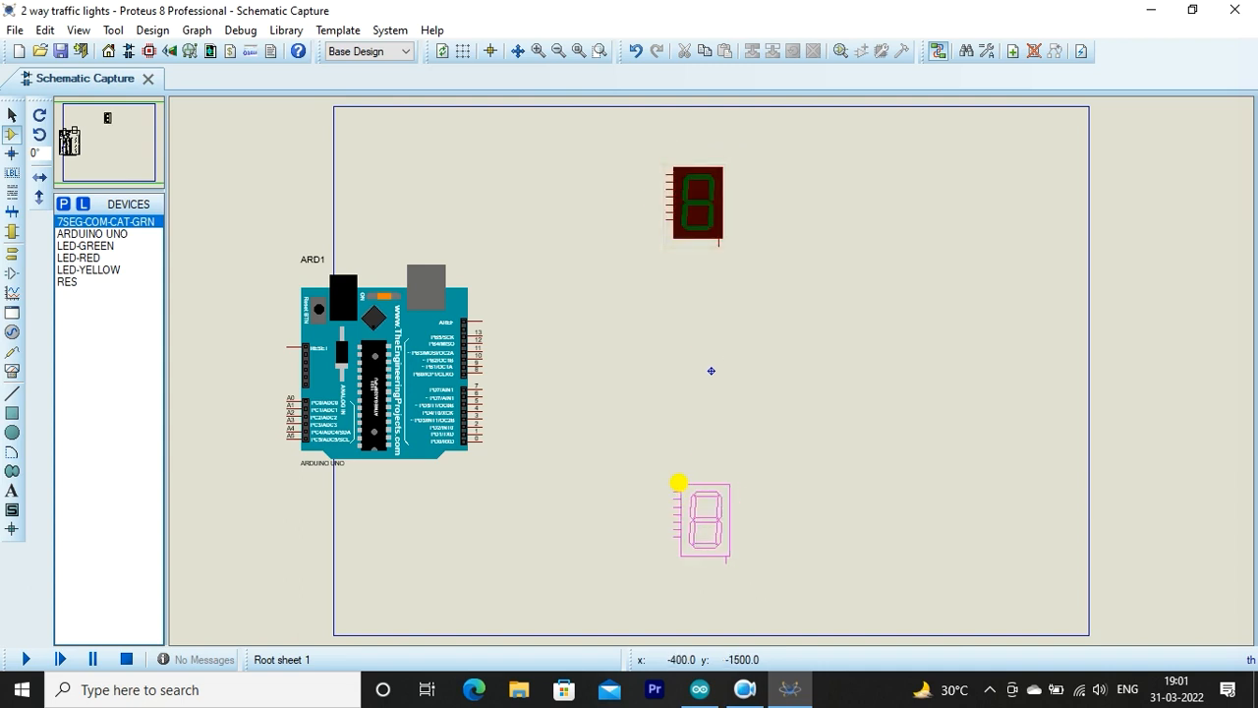
pyautogui.click(678, 473)
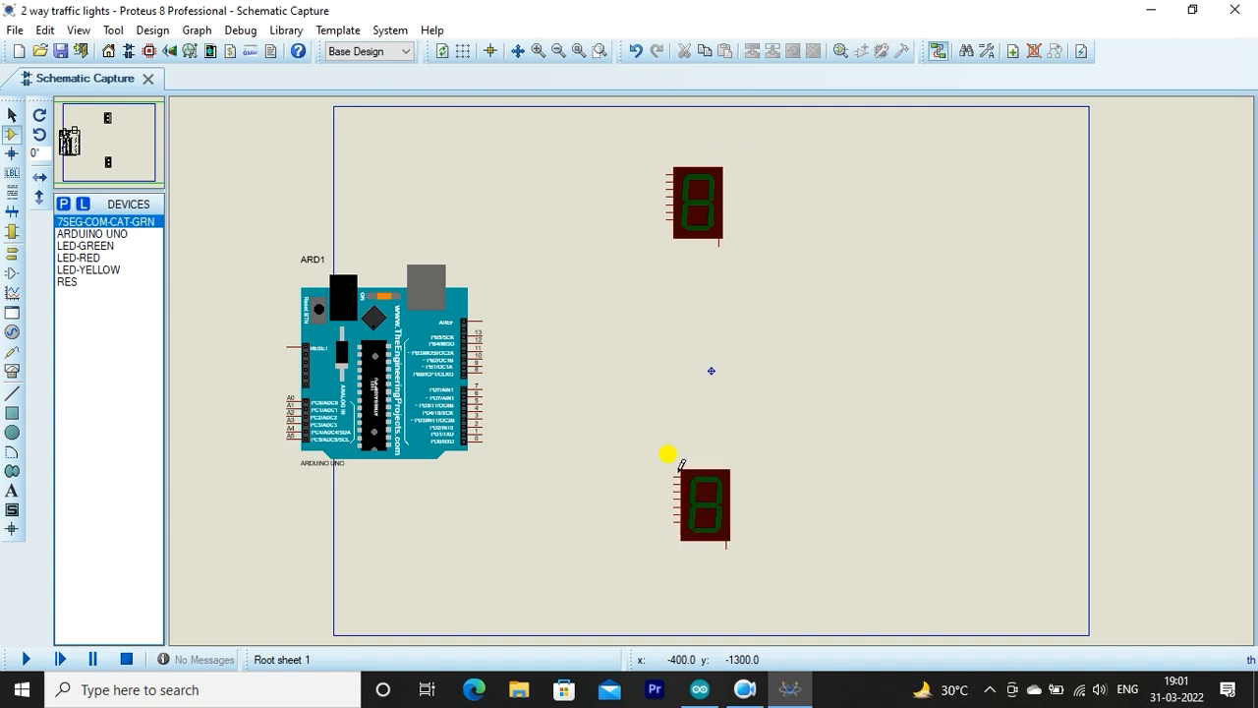
# Place a red LED to the right of the upper 7-segment display, rotated anti-clockwise, and clear its reference and value labels
pyautogui.click(84, 257)
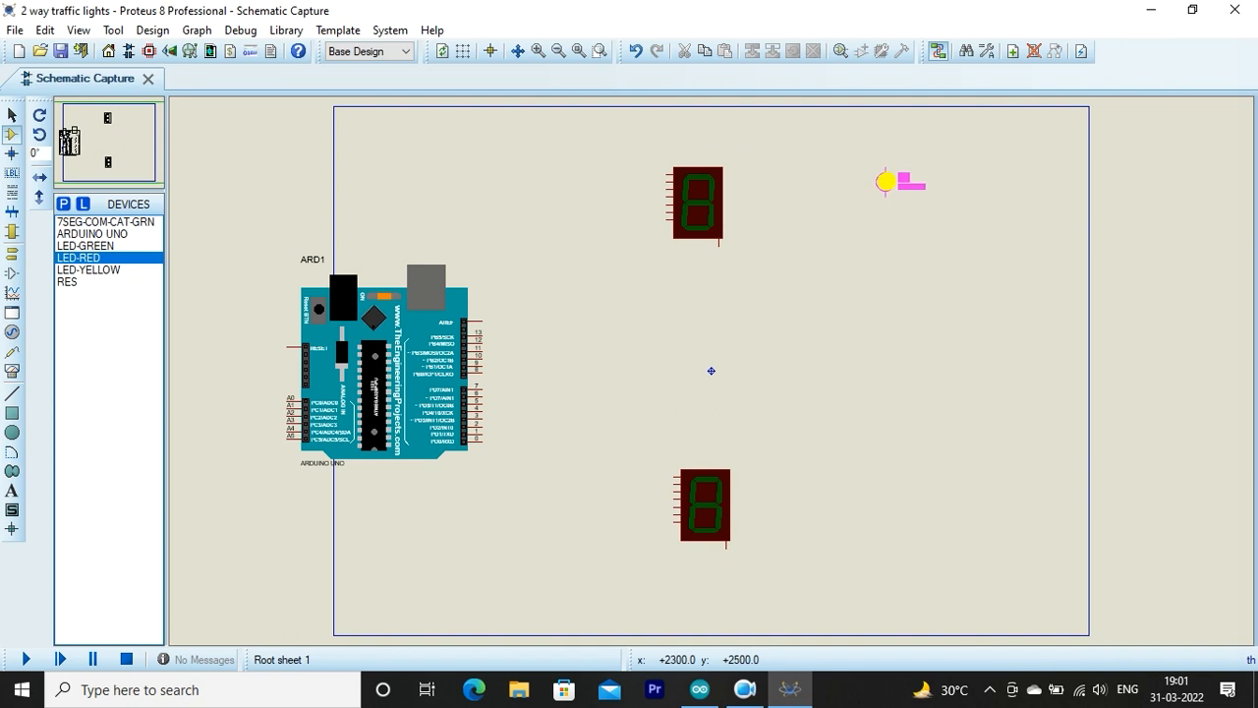
pyautogui.click(885, 182)
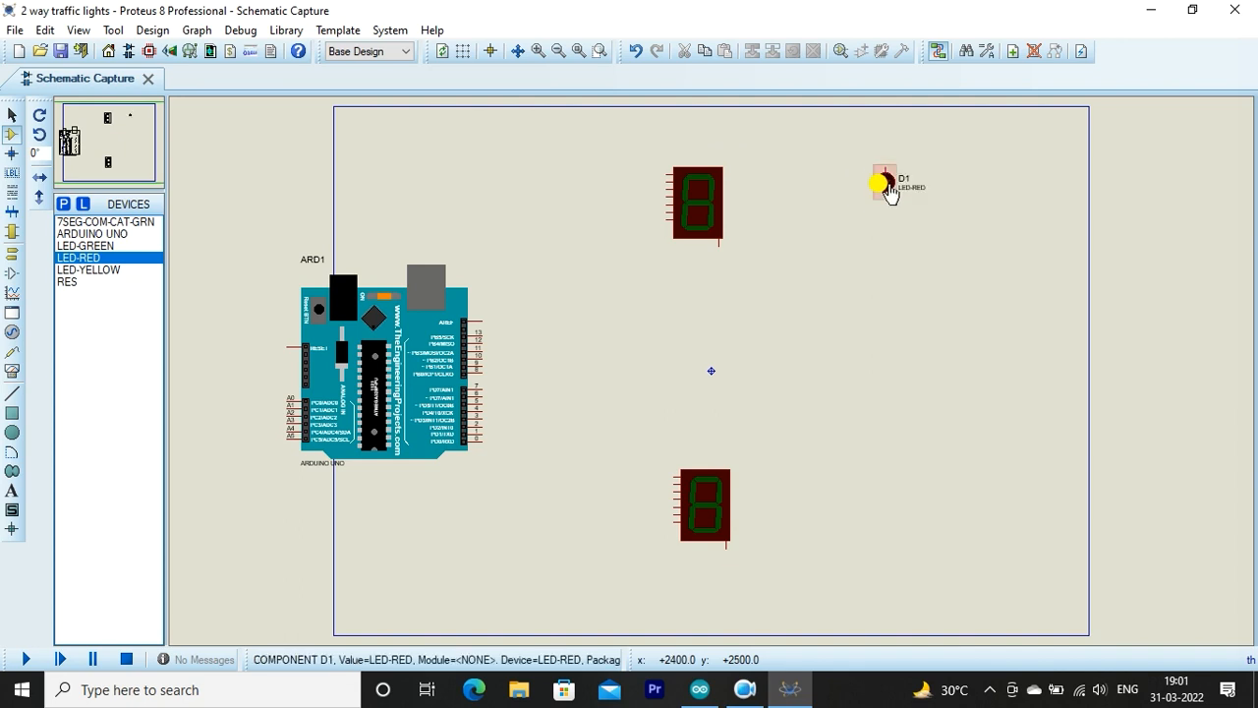
pyautogui.rightClick(883, 177)
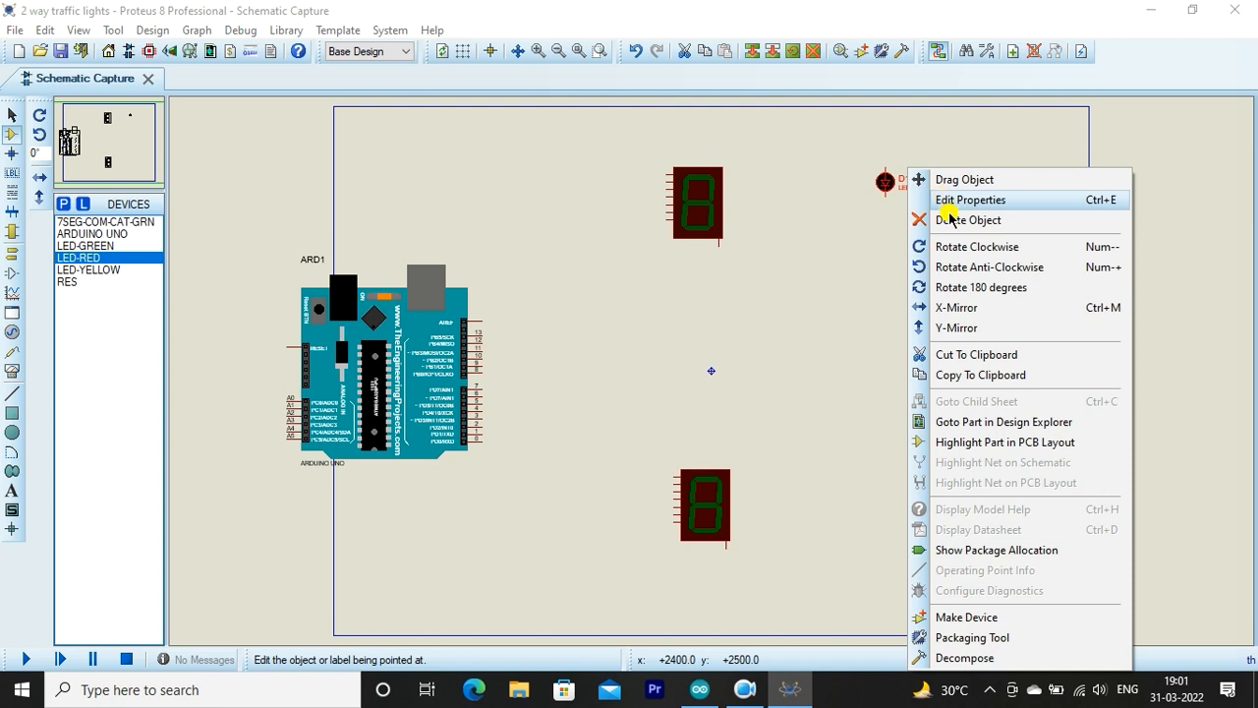
pyautogui.click(954, 248)
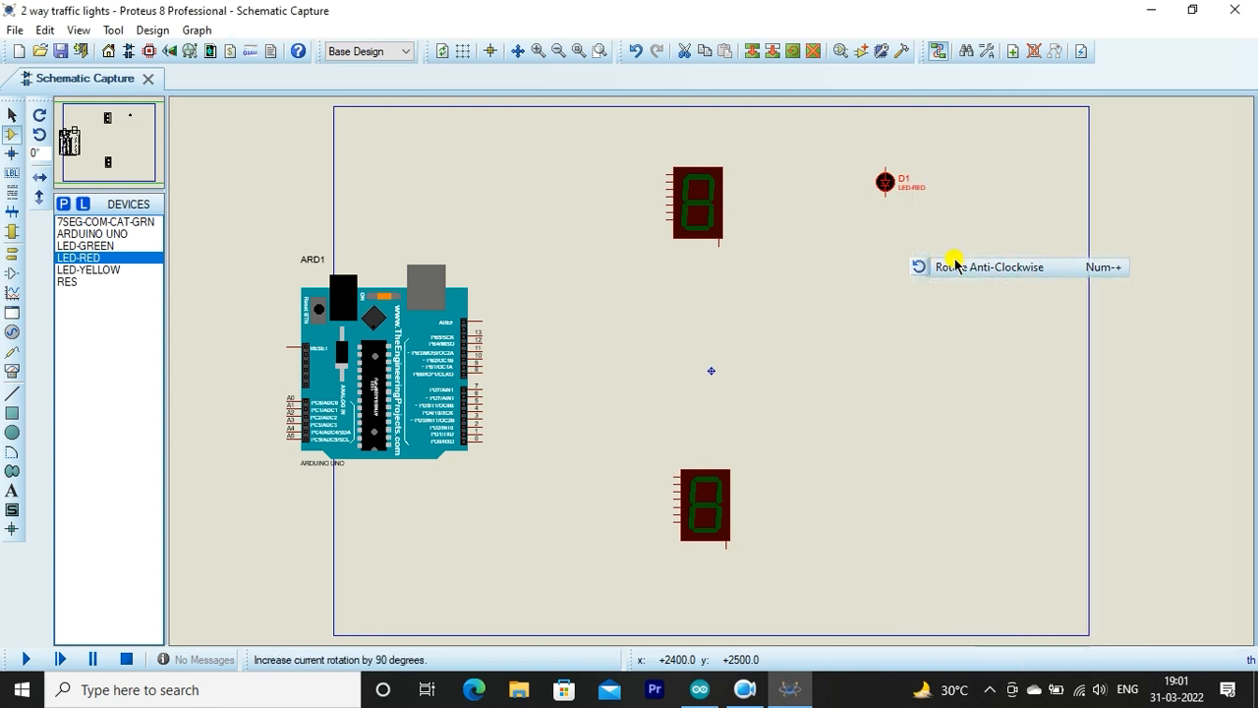
pyautogui.click(885, 175)
pyautogui.click(885, 175)
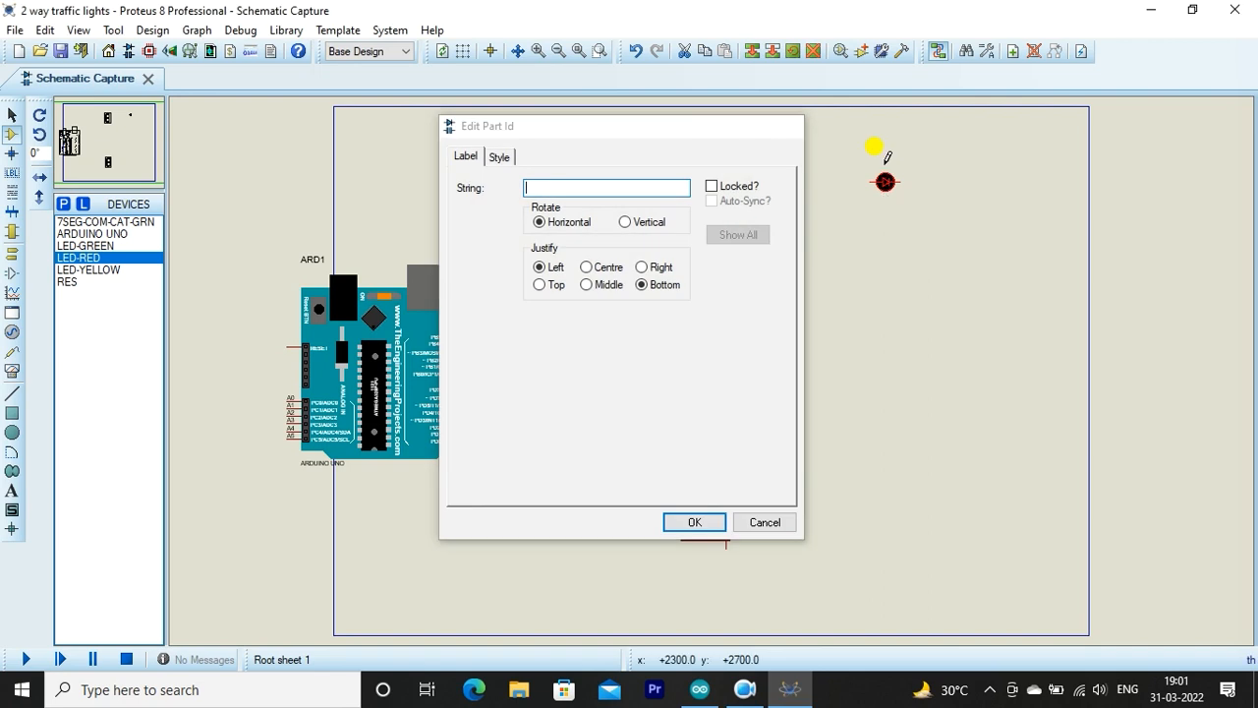
pyautogui.press('Return')
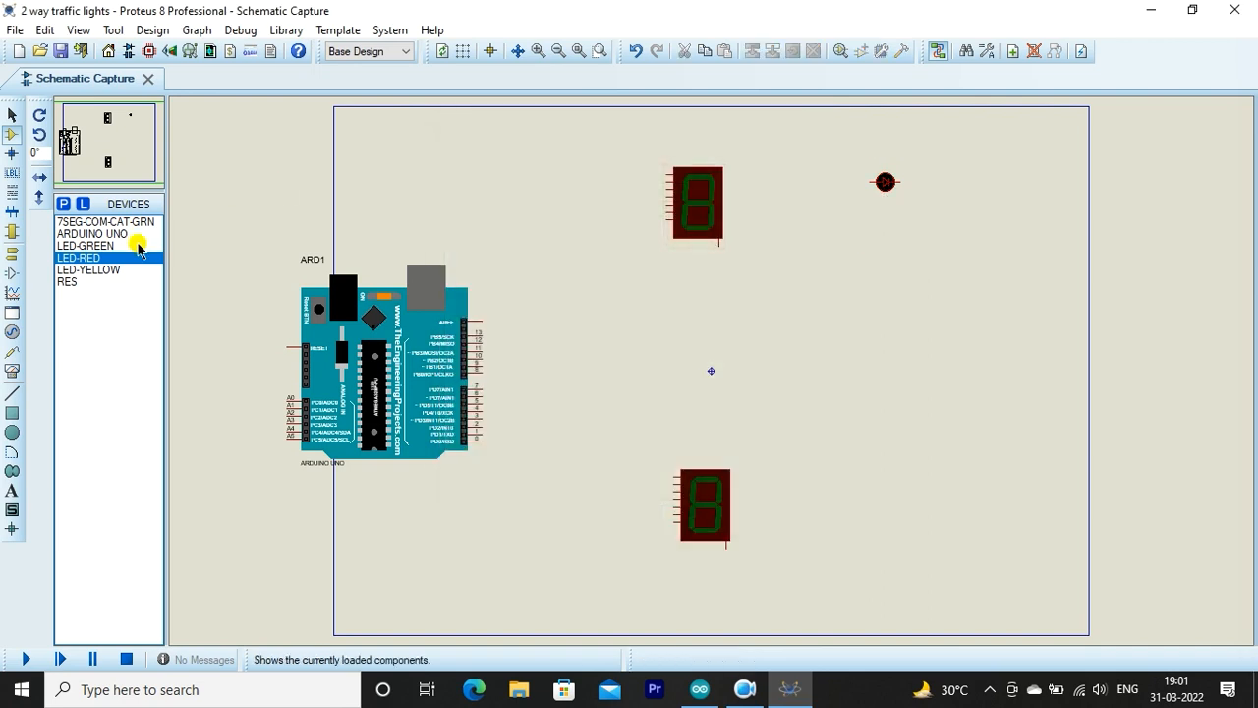
# Place a yellow LED directly below the red LED, rotated anti-clockwise, and clear its reference and value labels
pyautogui.click(102, 272)
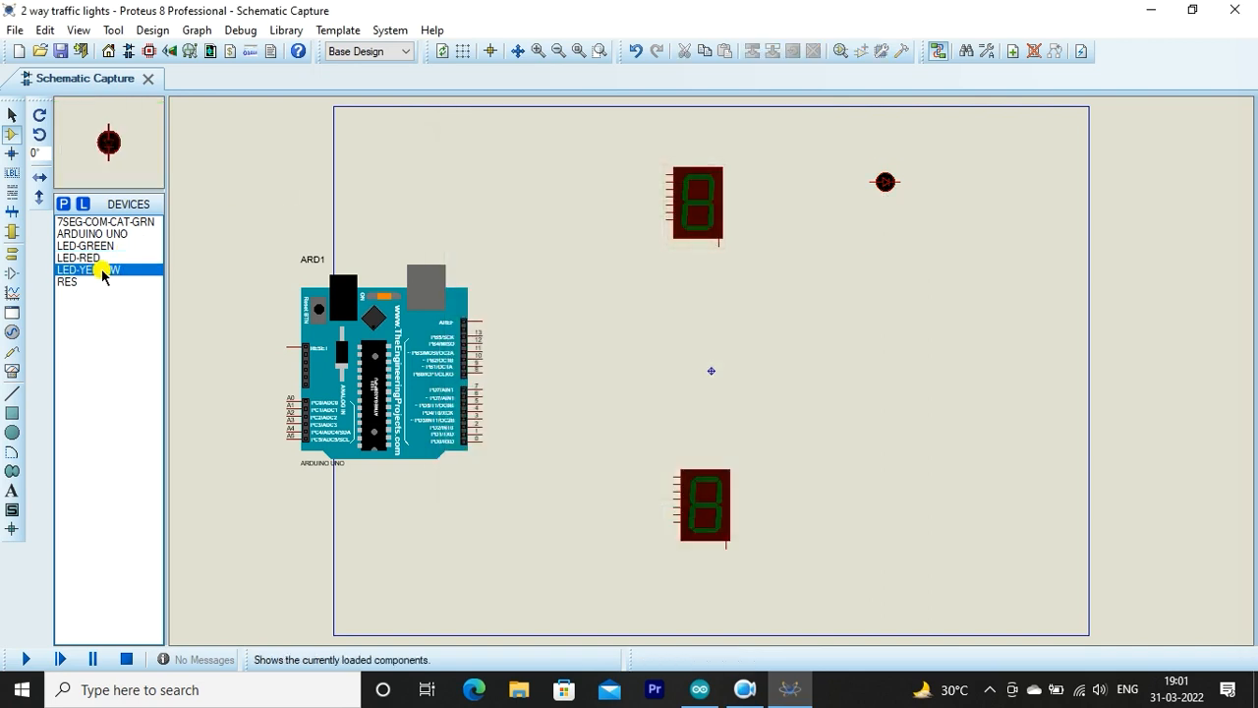
pyautogui.click(888, 227)
pyautogui.click(888, 228)
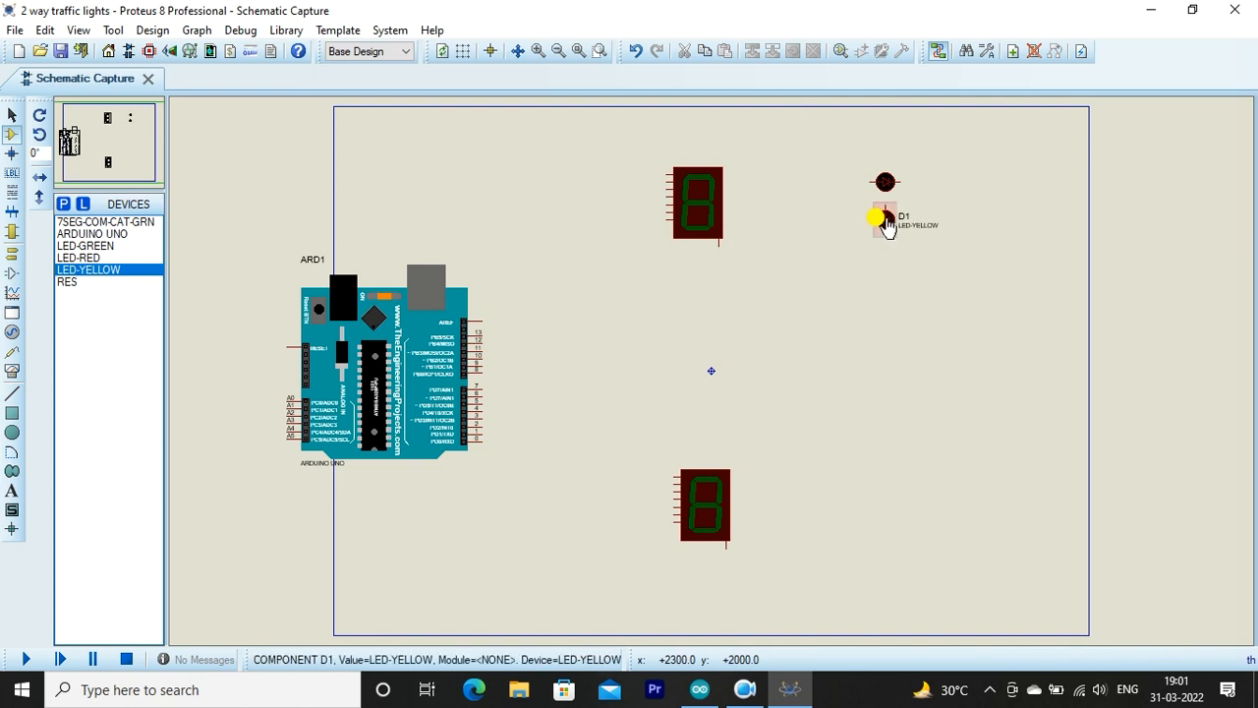
pyautogui.rightClick(888, 228)
pyautogui.click(944, 267)
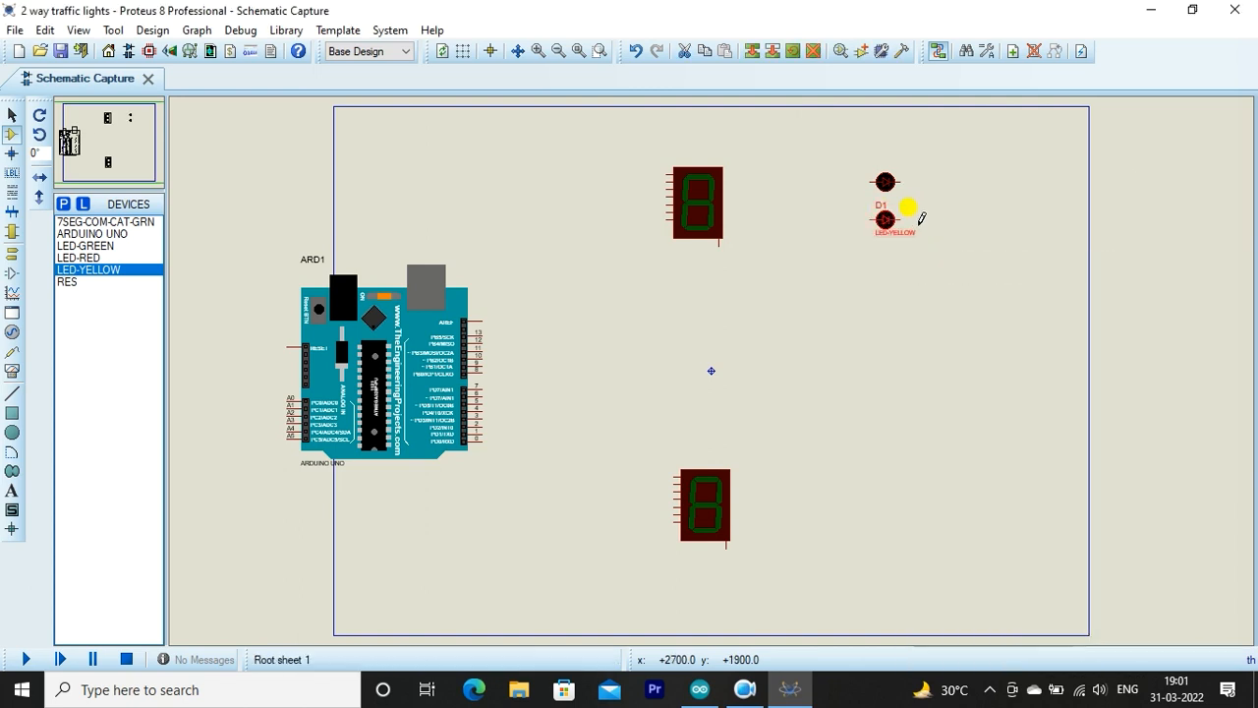
pyautogui.doubleClick(882, 207)
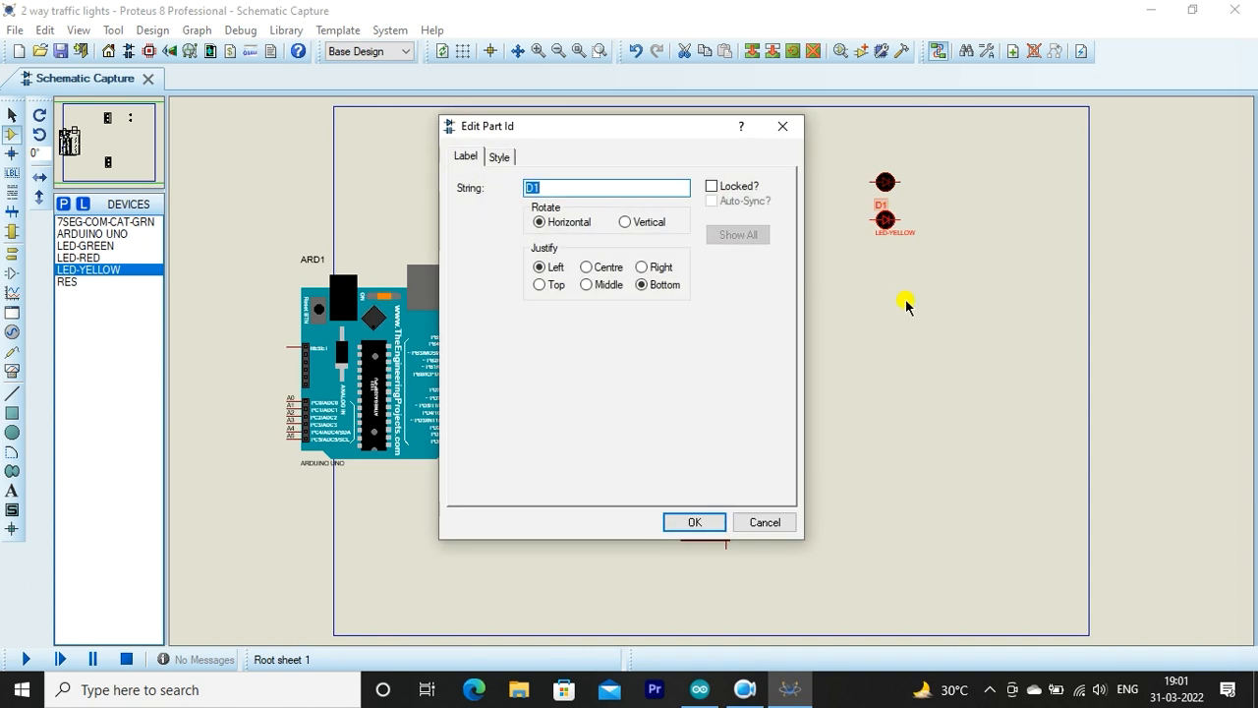
pyautogui.press('Delete')
pyautogui.press('Return')
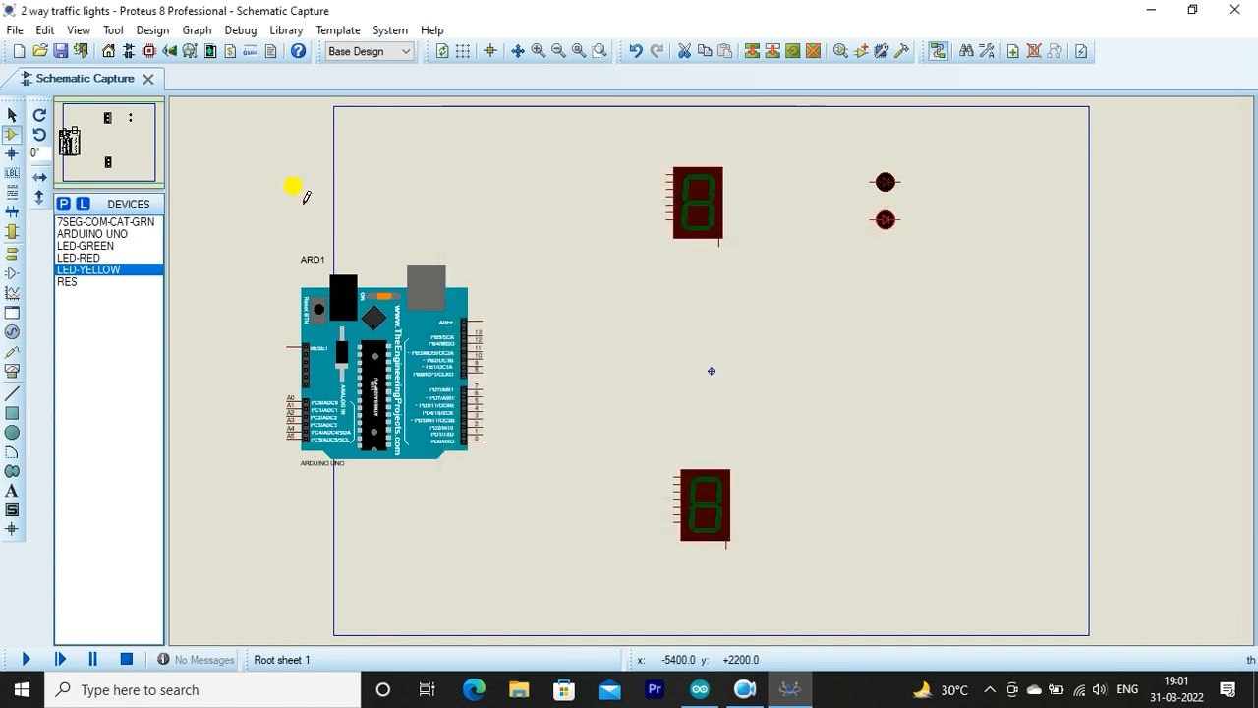
# Place a green LED below the yellow LED, rotated anti-clockwise and aligned with the LED column
pyautogui.click(78, 246)
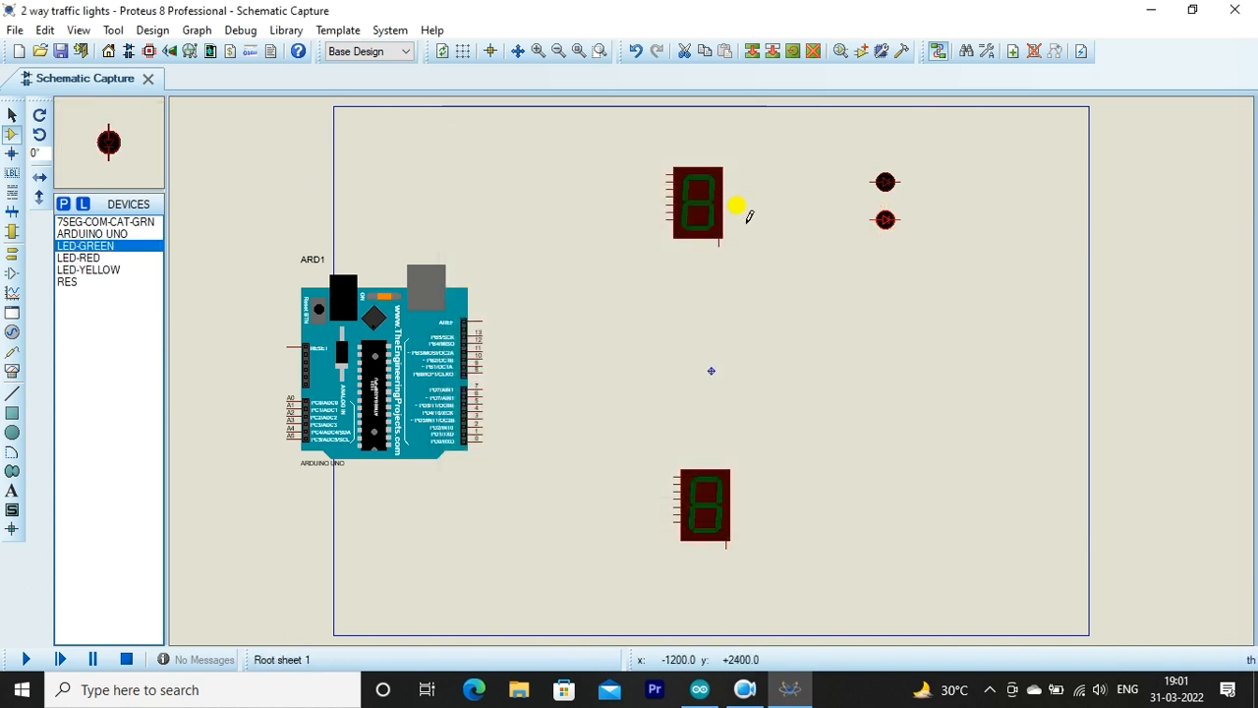
pyautogui.click(887, 243)
pyautogui.click(892, 257)
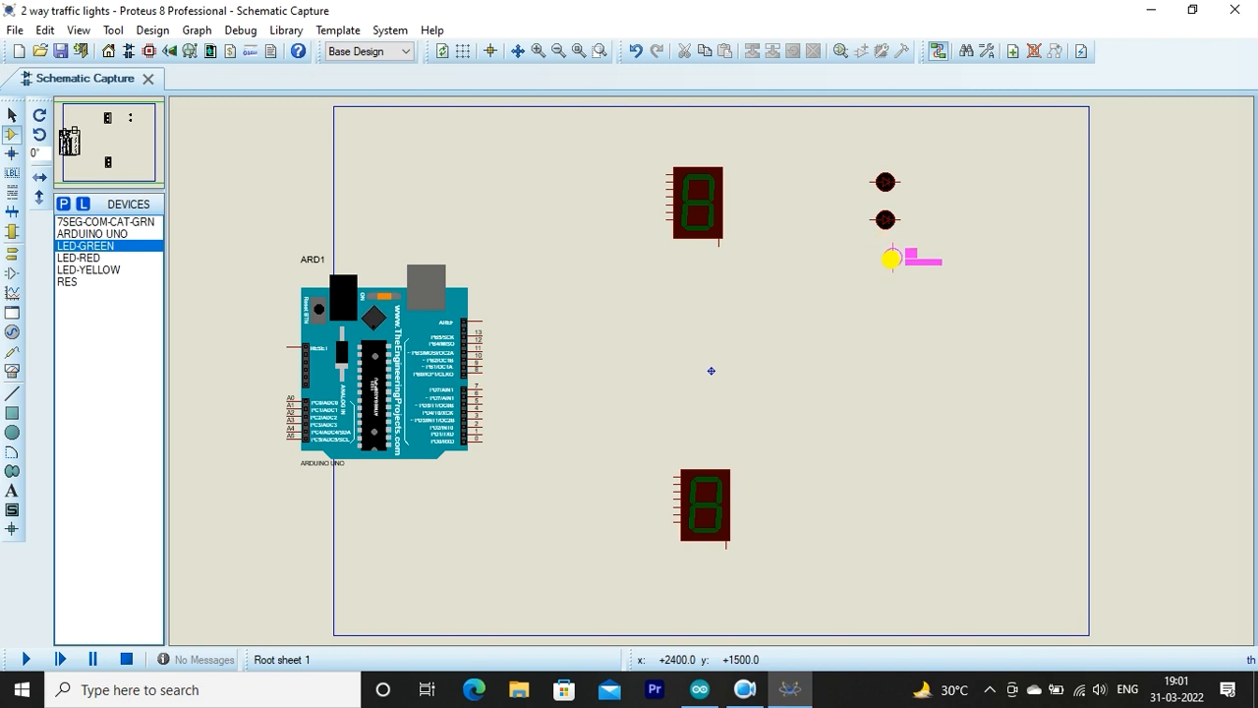
pyautogui.click(892, 258)
pyautogui.rightClick(891, 267)
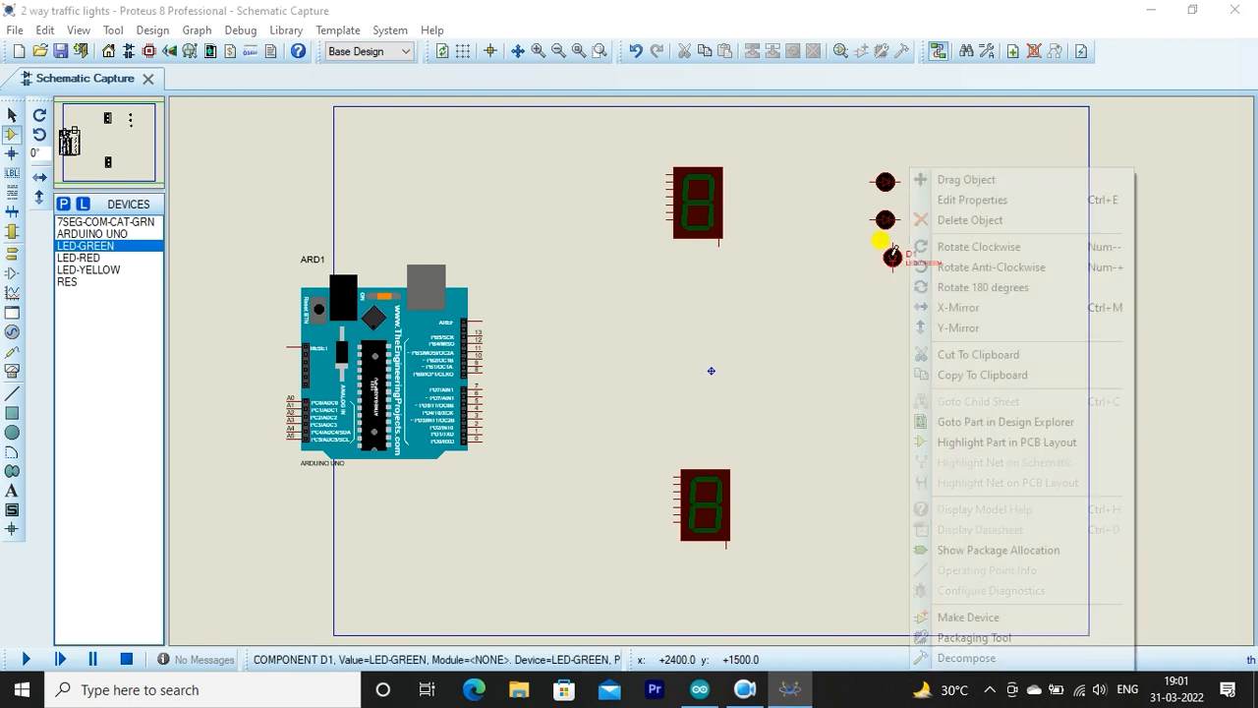
pyautogui.click(918, 267)
pyautogui.moveTo(893, 260); pyautogui.dragTo(885, 268)
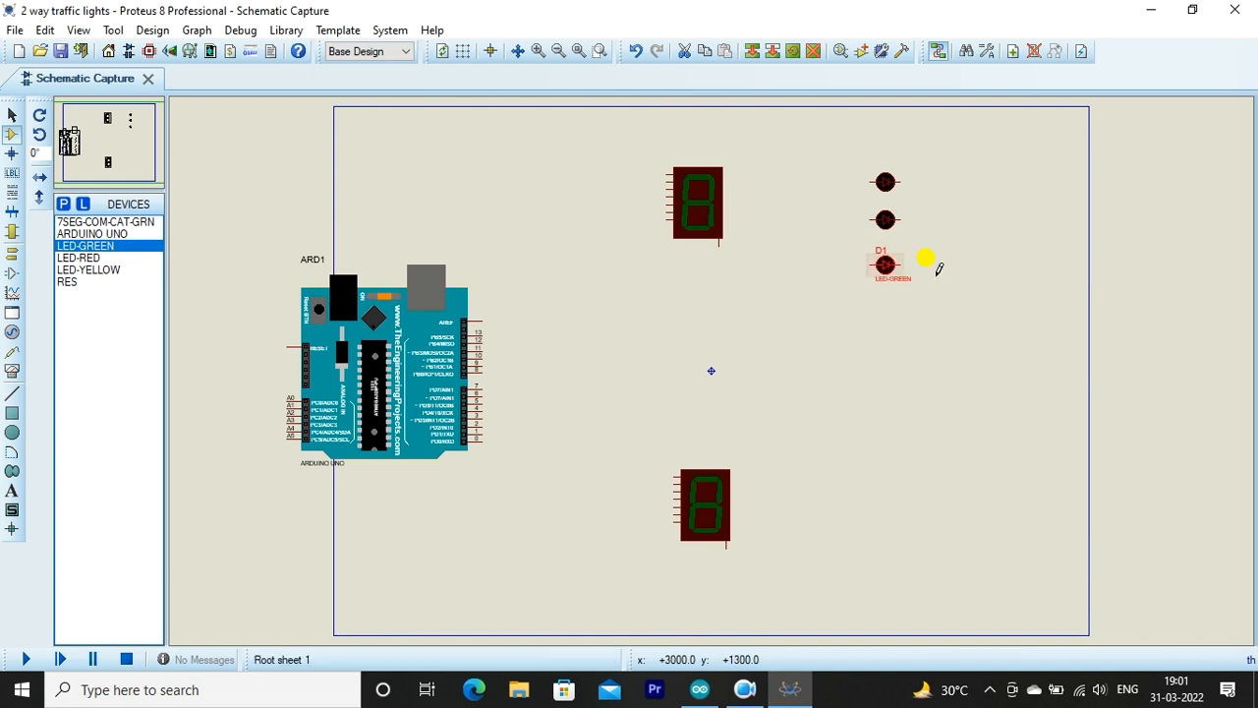
# Clear the green LED's reference and value labels and move it up to match the spacing of the other LEDs
pyautogui.doubleClick(886, 264)
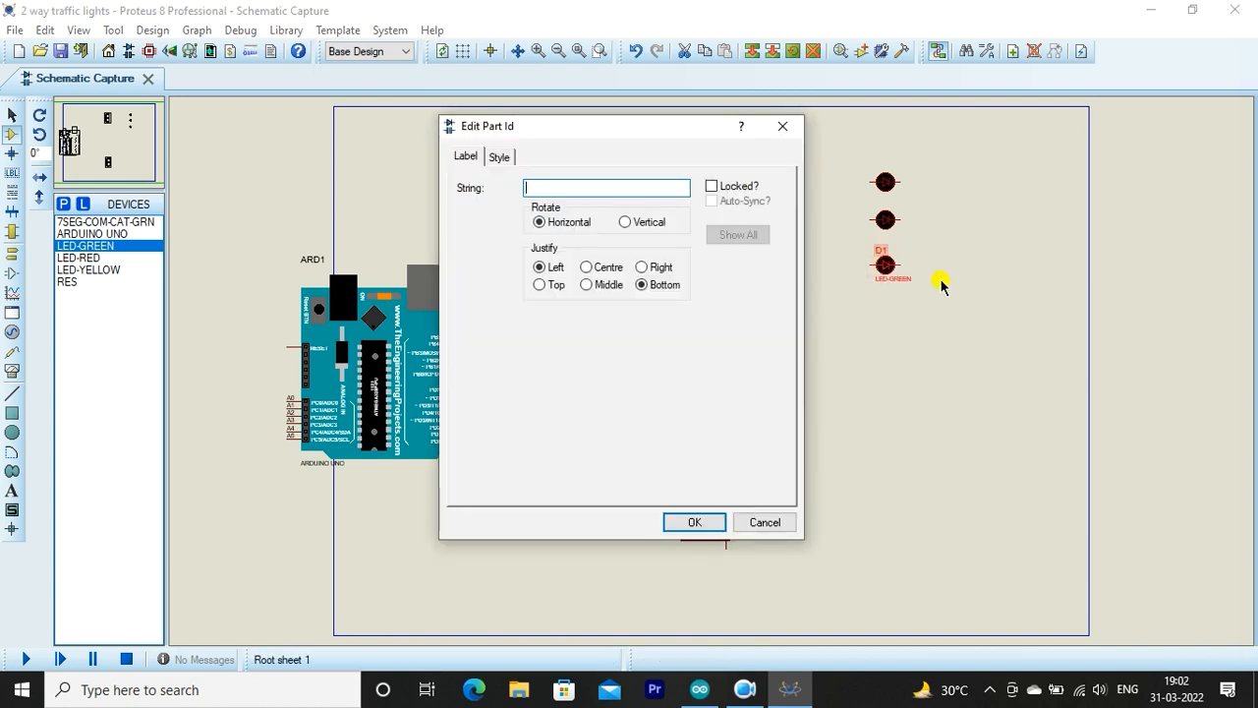
pyautogui.press('Return')
pyautogui.moveTo(885, 264); pyautogui.dragTo(885, 258)
pyautogui.click(900, 332)
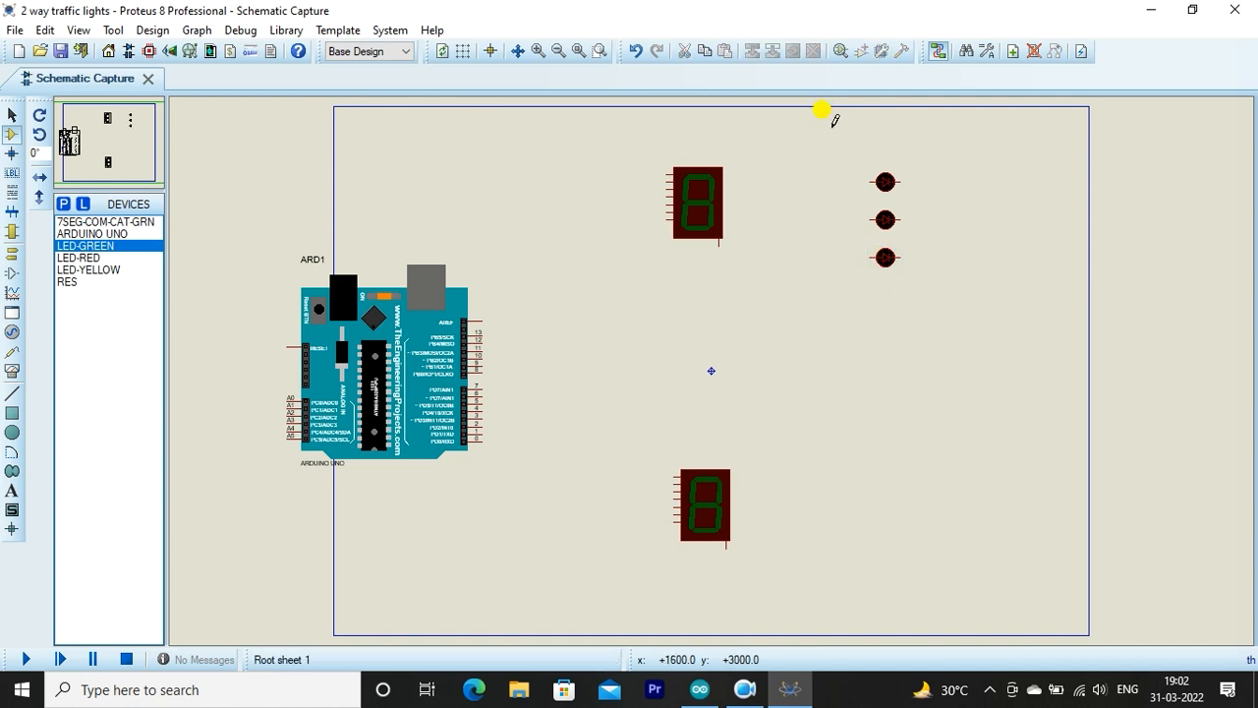
# Copy the red, yellow and green LED group and paste it to the right of the lower 7-segment display
pyautogui.moveTo(824, 150); pyautogui.dragTo(962, 294)
pyautogui.rightClick(878, 180)
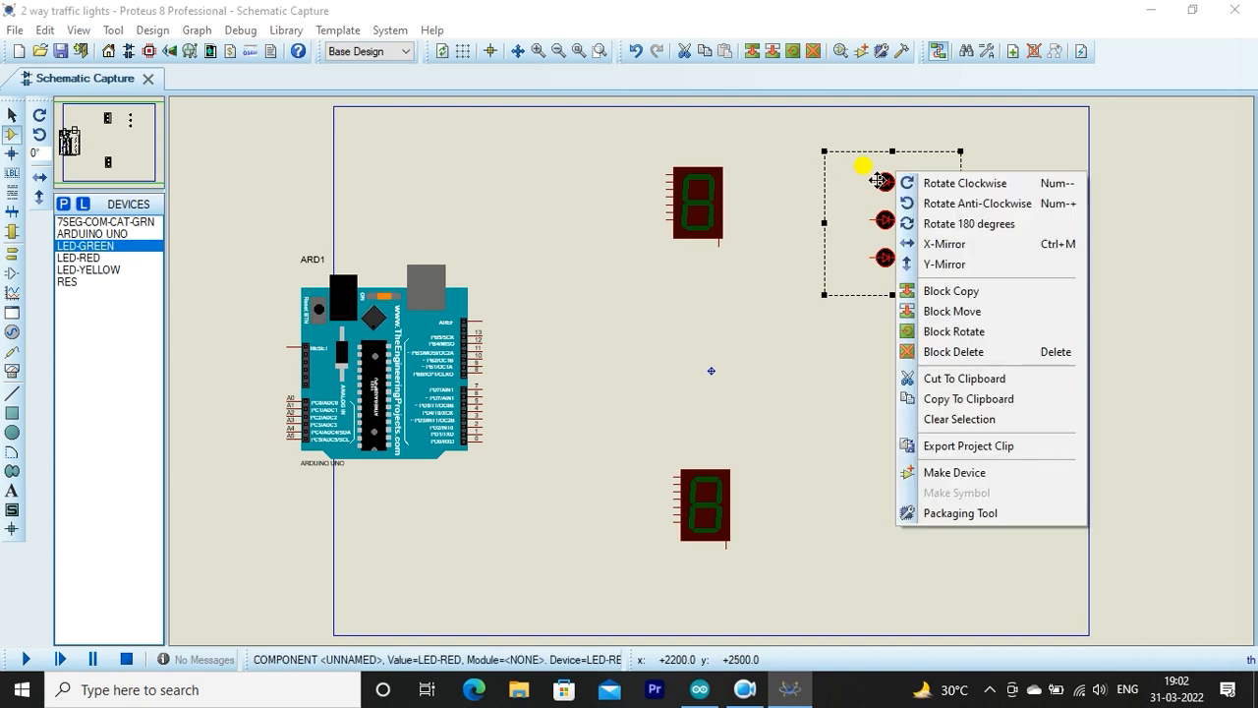
pyautogui.click(950, 398)
pyautogui.rightClick(914, 417)
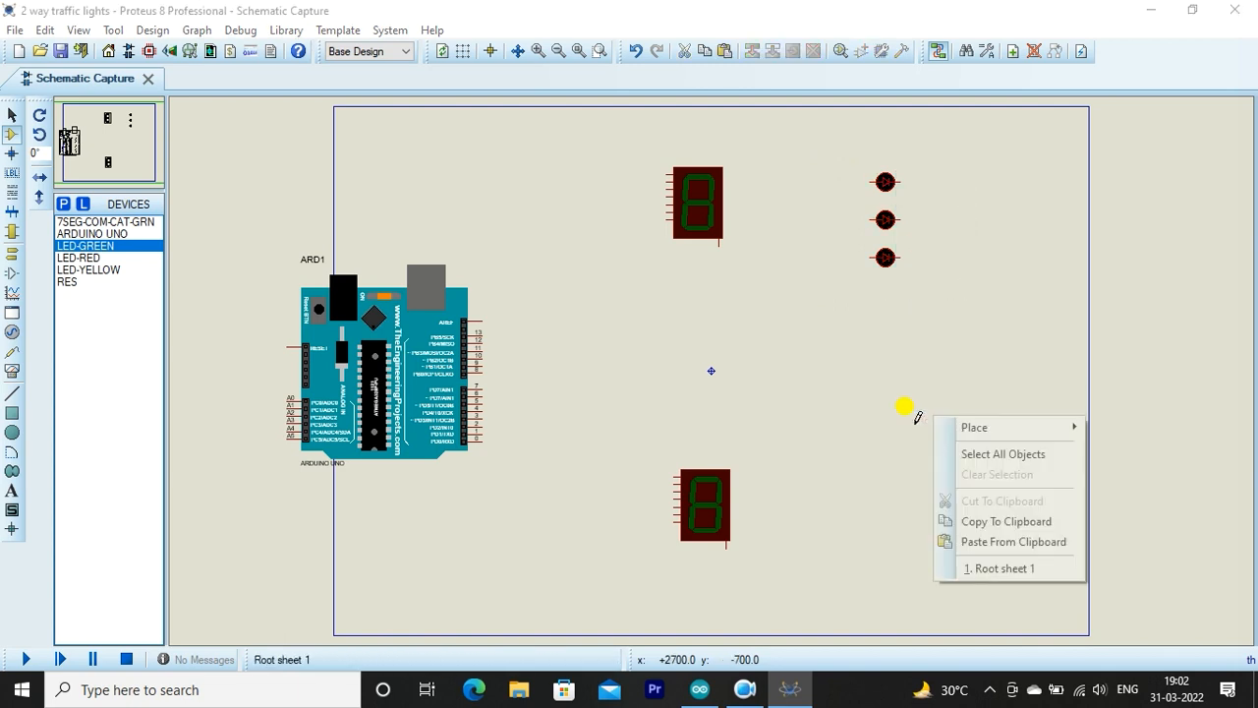
pyautogui.click(980, 542)
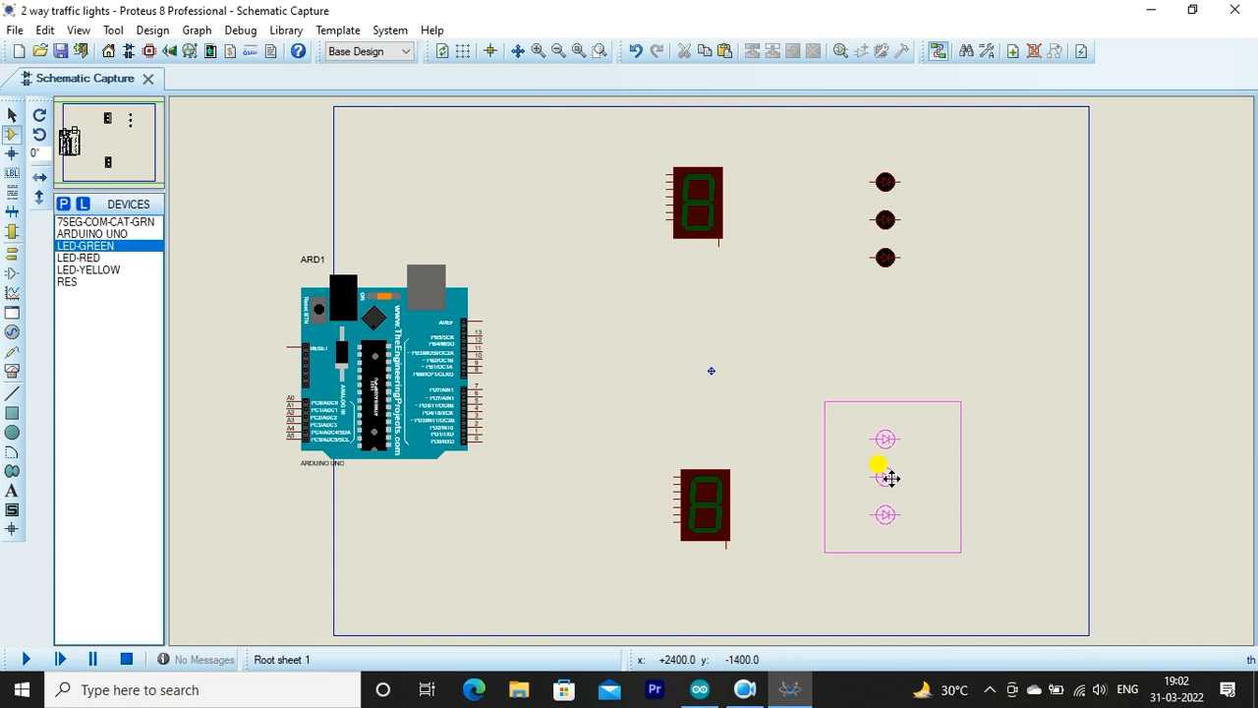
pyautogui.click(891, 478)
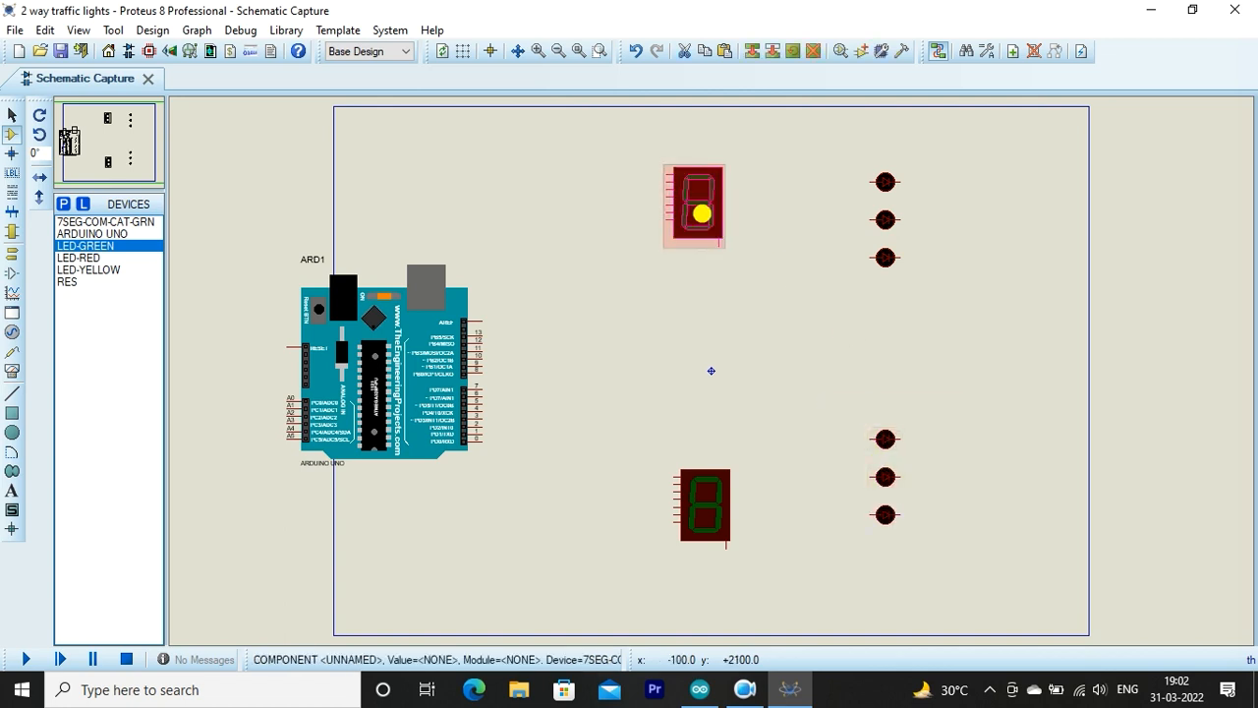
# Move the upper display, the upper LED group and the lower display slightly upward on the sheet
pyautogui.moveTo(702, 215); pyautogui.dragTo(702, 207)
pyautogui.moveTo(833, 159); pyautogui.dragTo(939, 285)
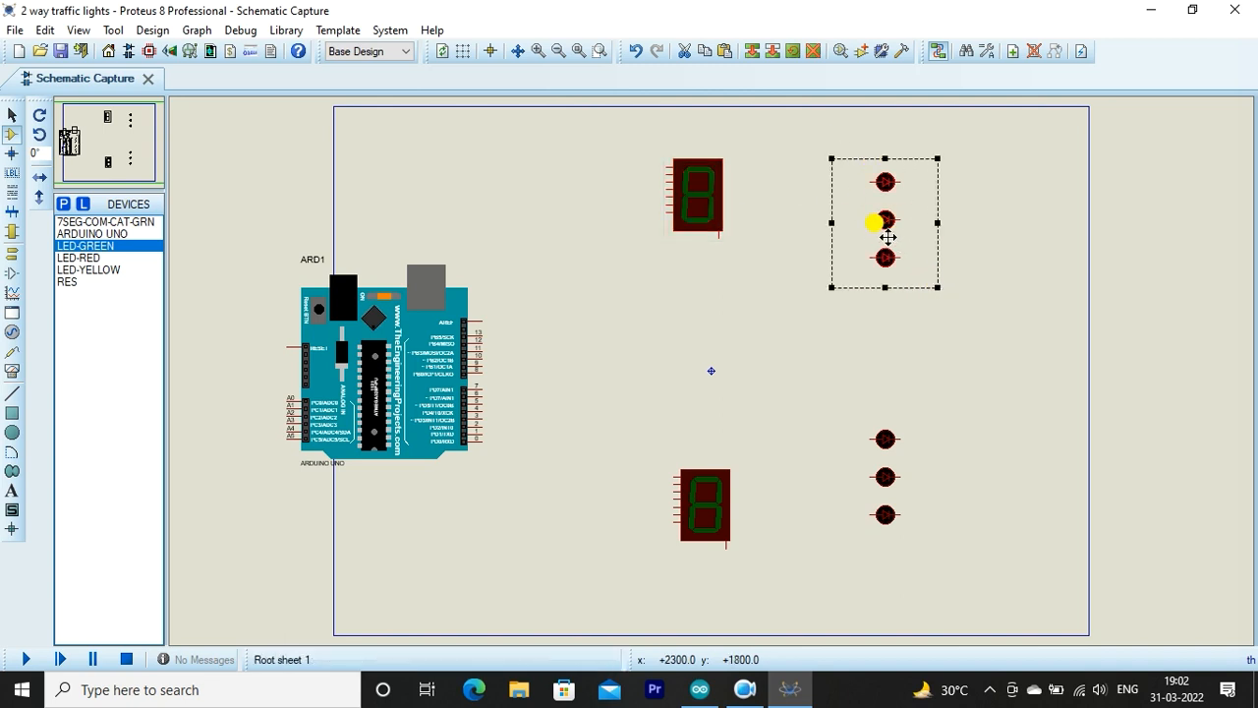
pyautogui.moveTo(886, 221); pyautogui.dragTo(881, 205)
pyautogui.click(949, 346)
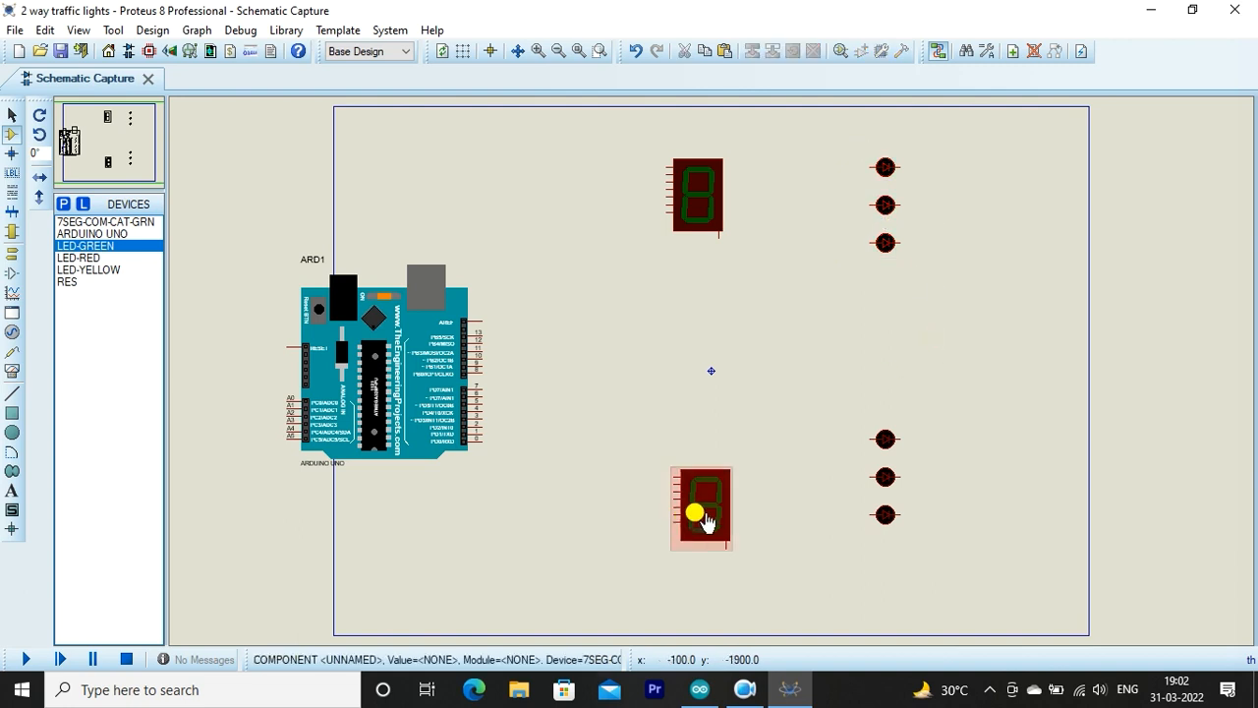
pyautogui.moveTo(702, 519); pyautogui.dragTo(705, 492)
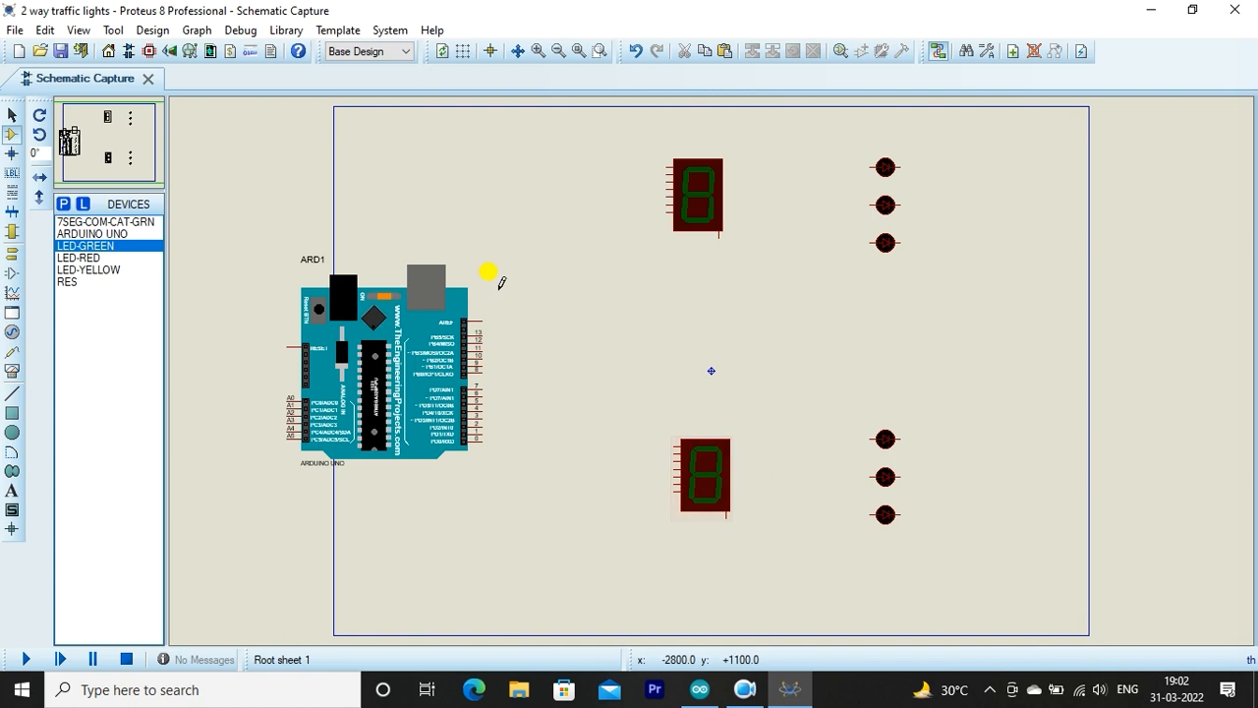
pyautogui.click(79, 247)
pyautogui.click(797, 274)
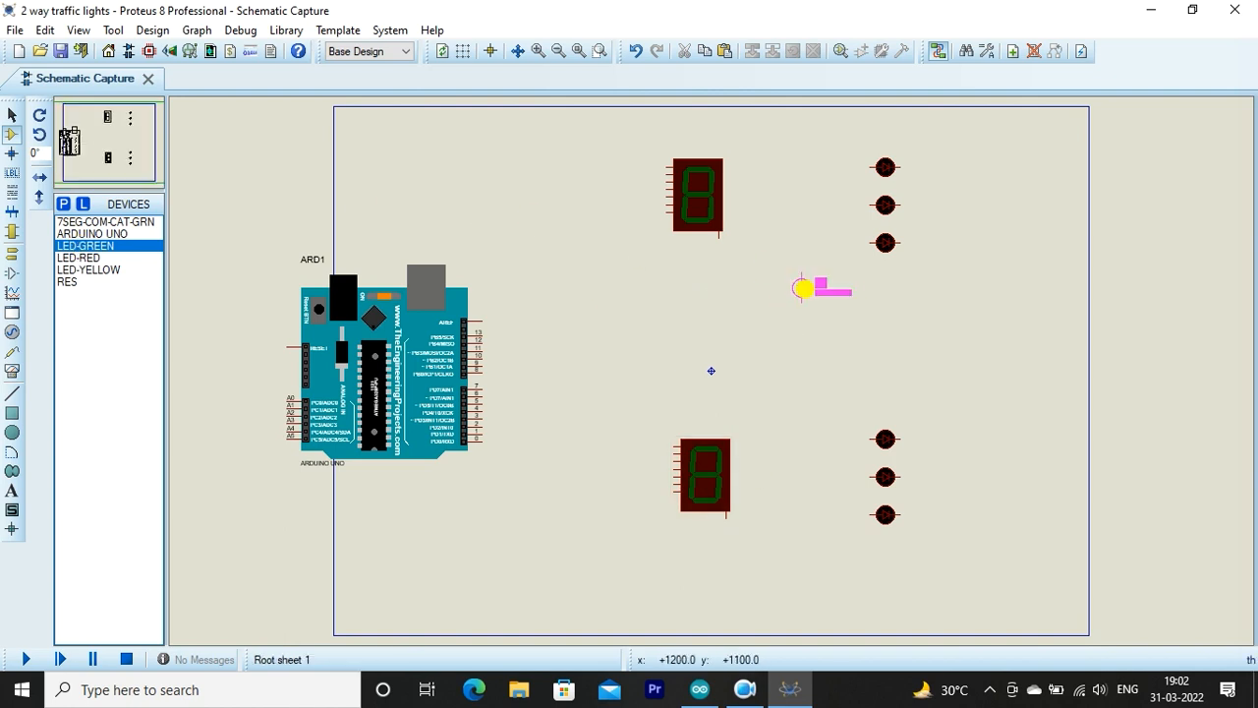
pyautogui.click(816, 294)
pyautogui.rightClick(816, 295)
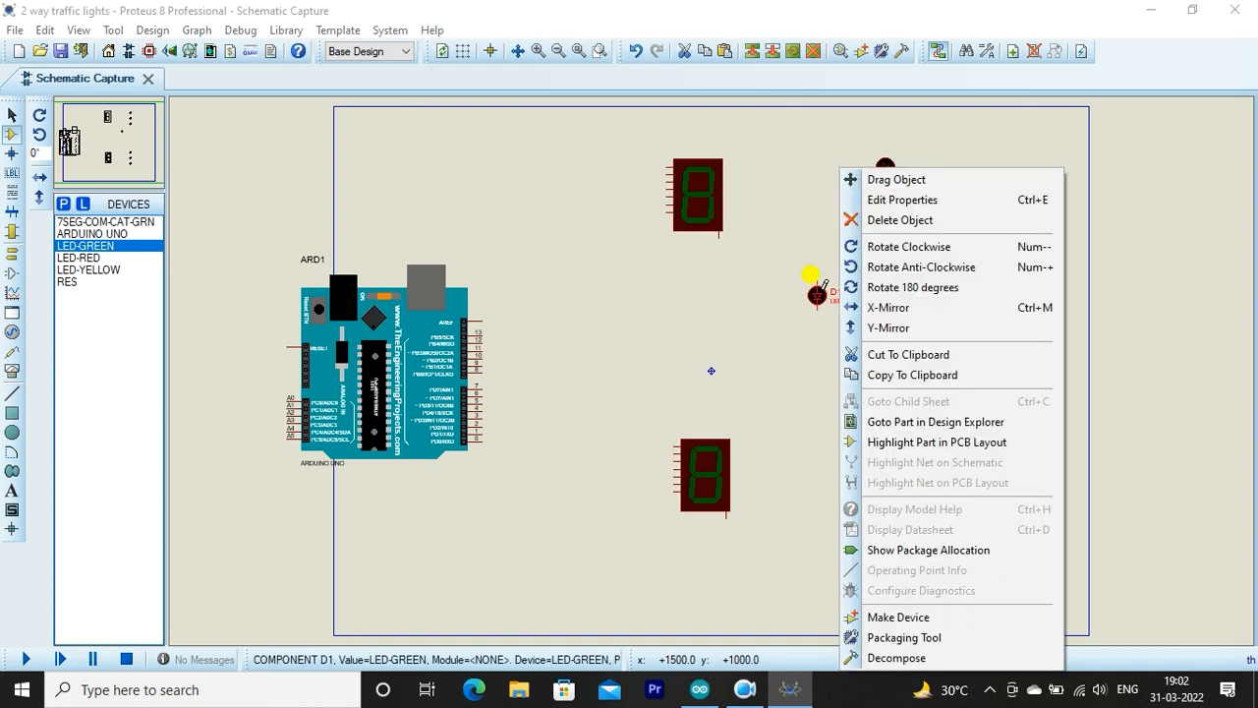
pyautogui.click(871, 271)
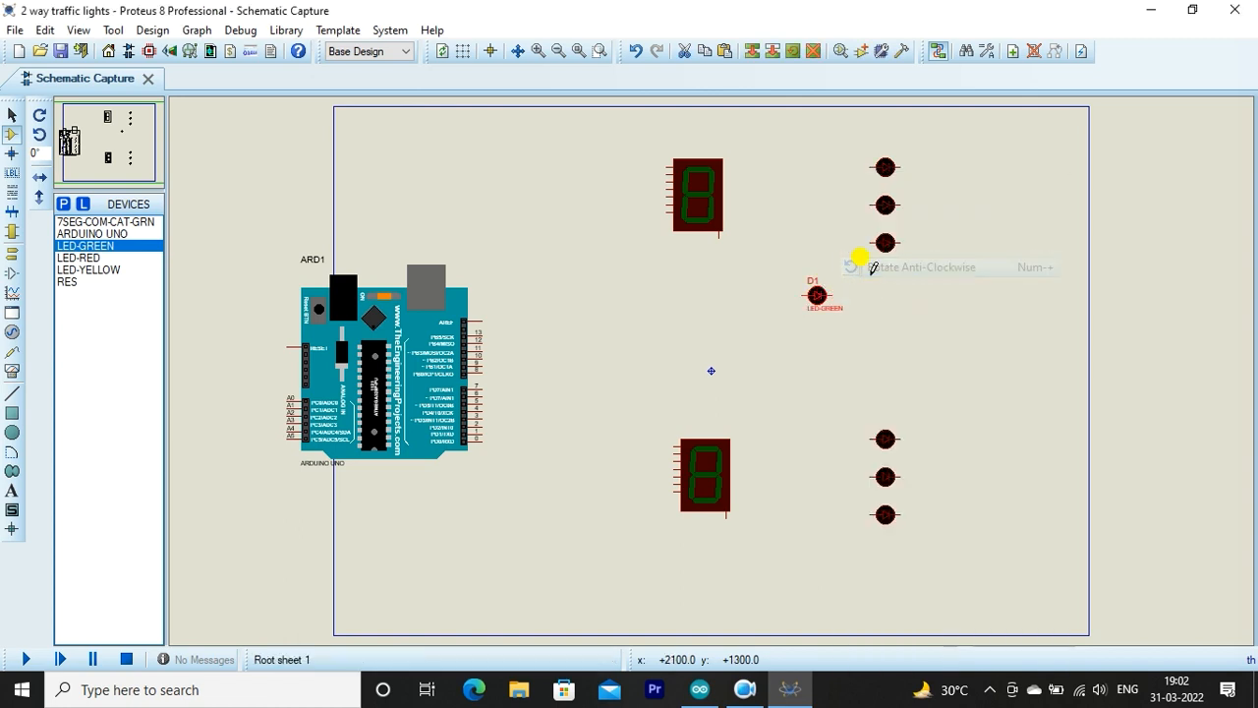
pyautogui.doubleClick(820, 300)
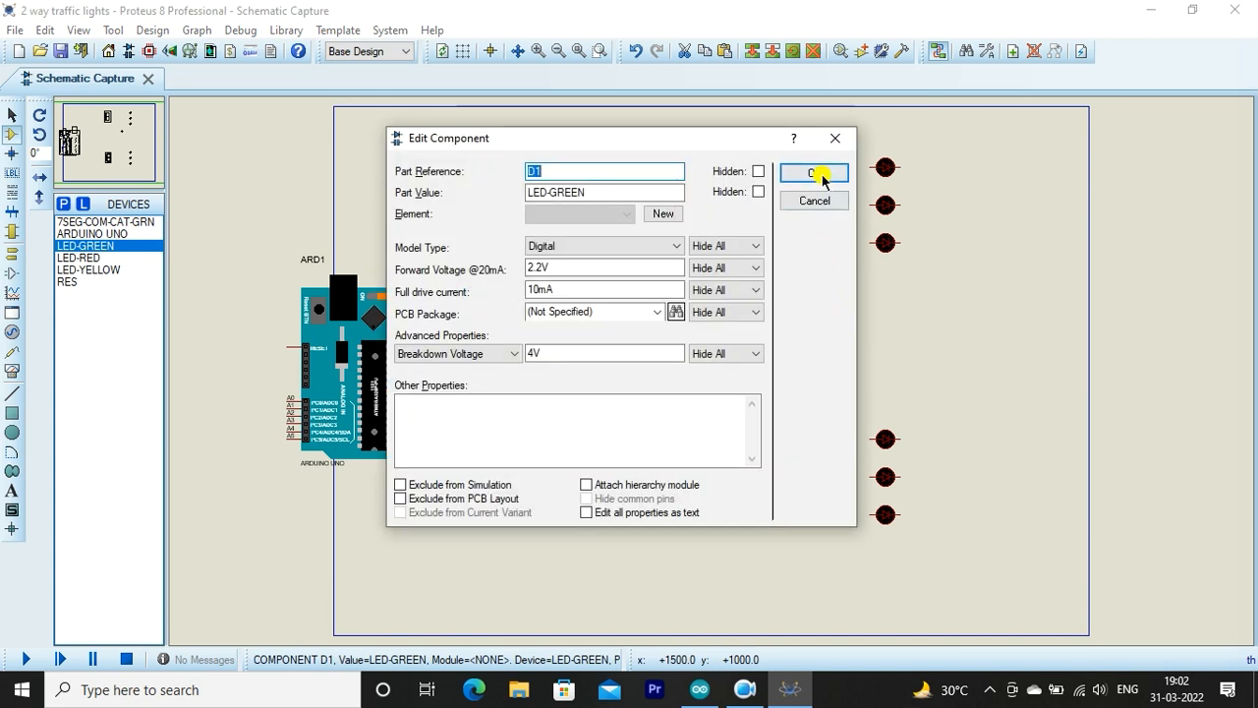
pyautogui.click(814, 174)
pyautogui.rightClick(817, 295)
pyautogui.rightClick(817, 295)
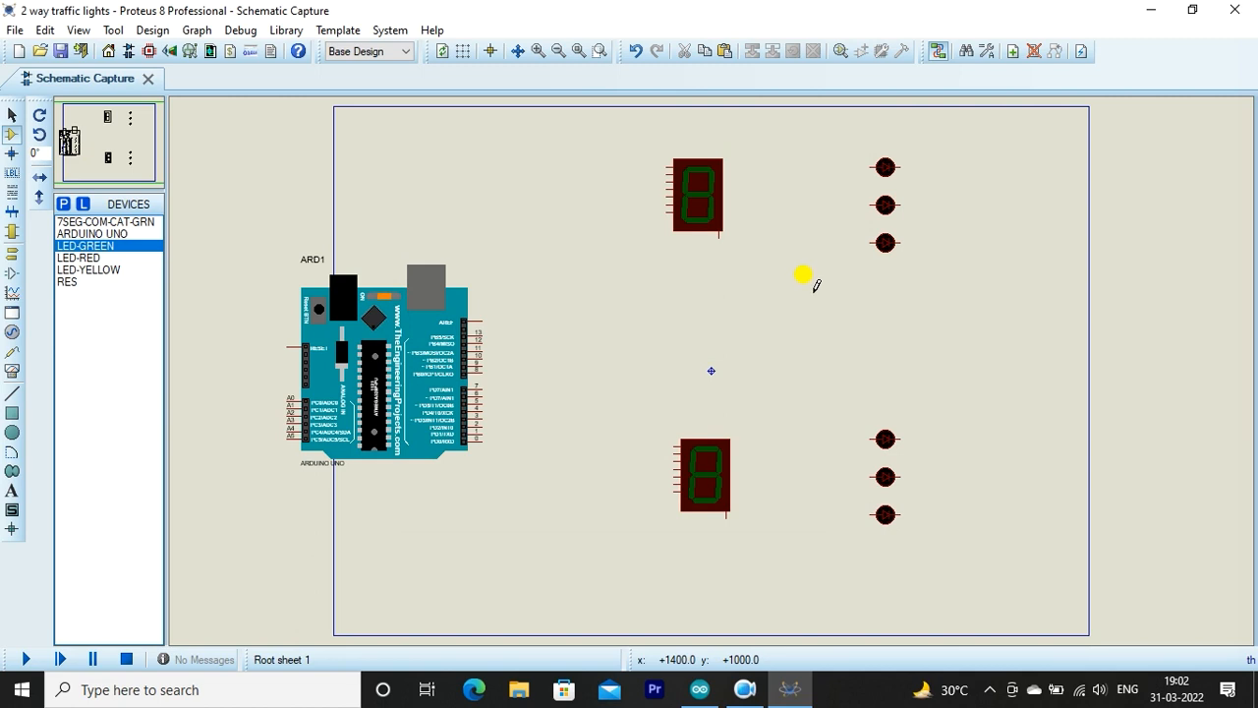
# Place a green LED below and to the left of the upper LED group and rotate it clockwise
pyautogui.click(816, 286)
pyautogui.click(816, 286)
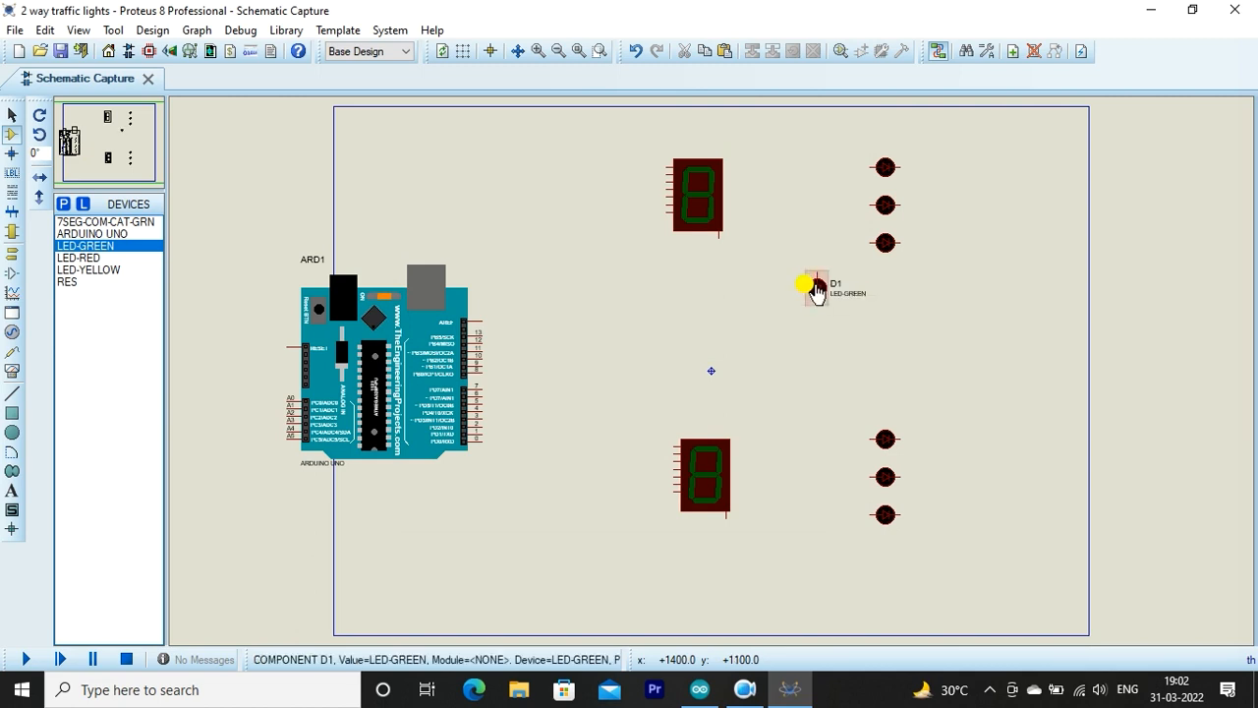
pyautogui.rightClick(816, 290)
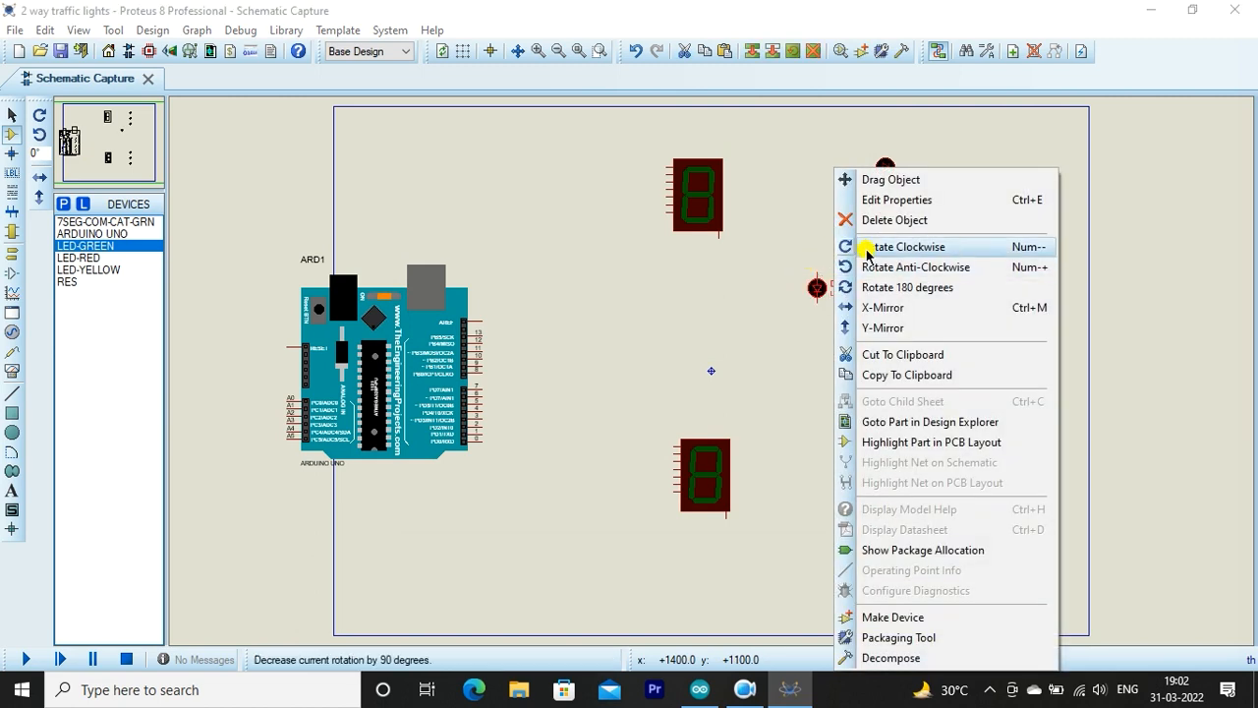
pyautogui.click(870, 250)
pyautogui.click(913, 283)
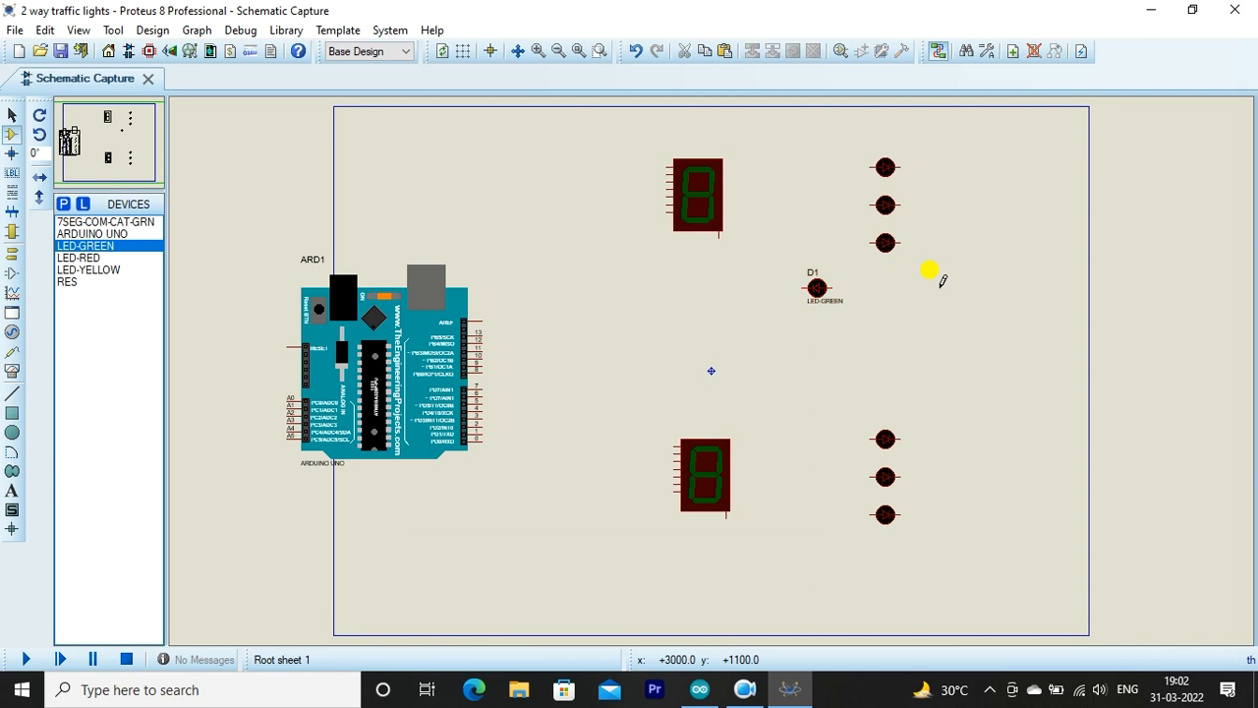
# Place another green LED level with D1 on the far side of the LED column, rotated anti-clockwise, and shift it farther from D1
pyautogui.click(952, 287)
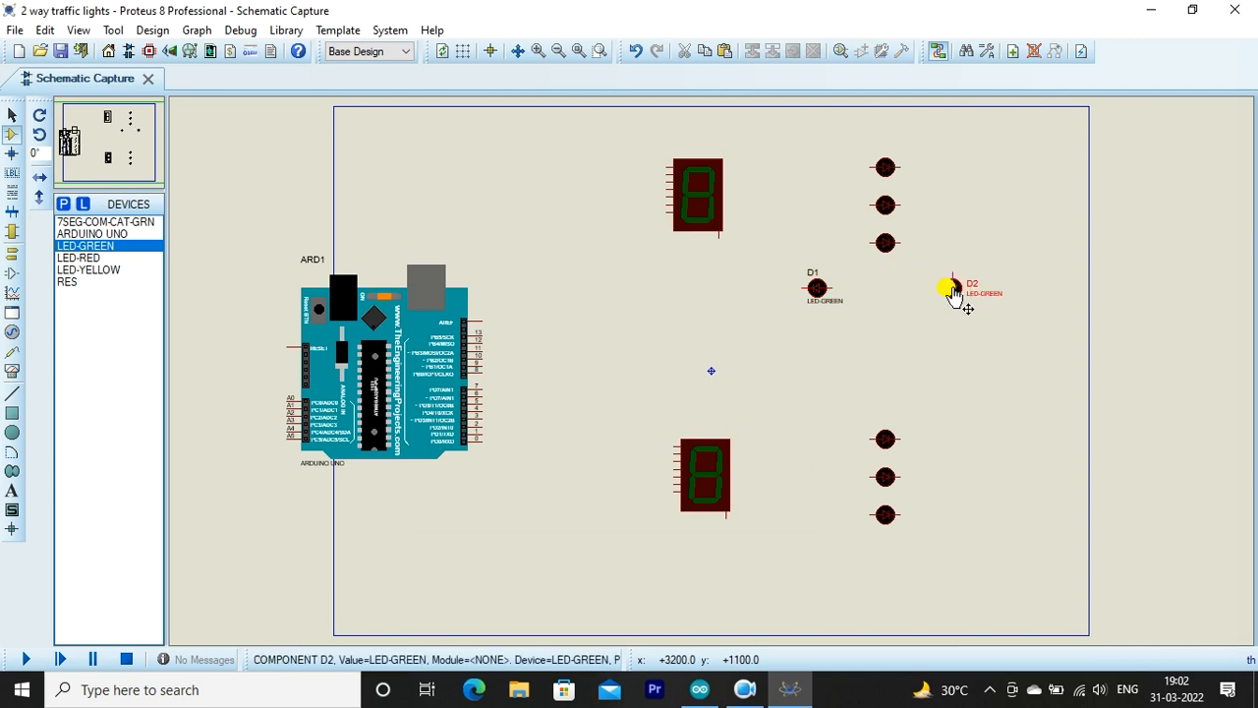
pyautogui.rightClick(950, 284)
pyautogui.click(1003, 265)
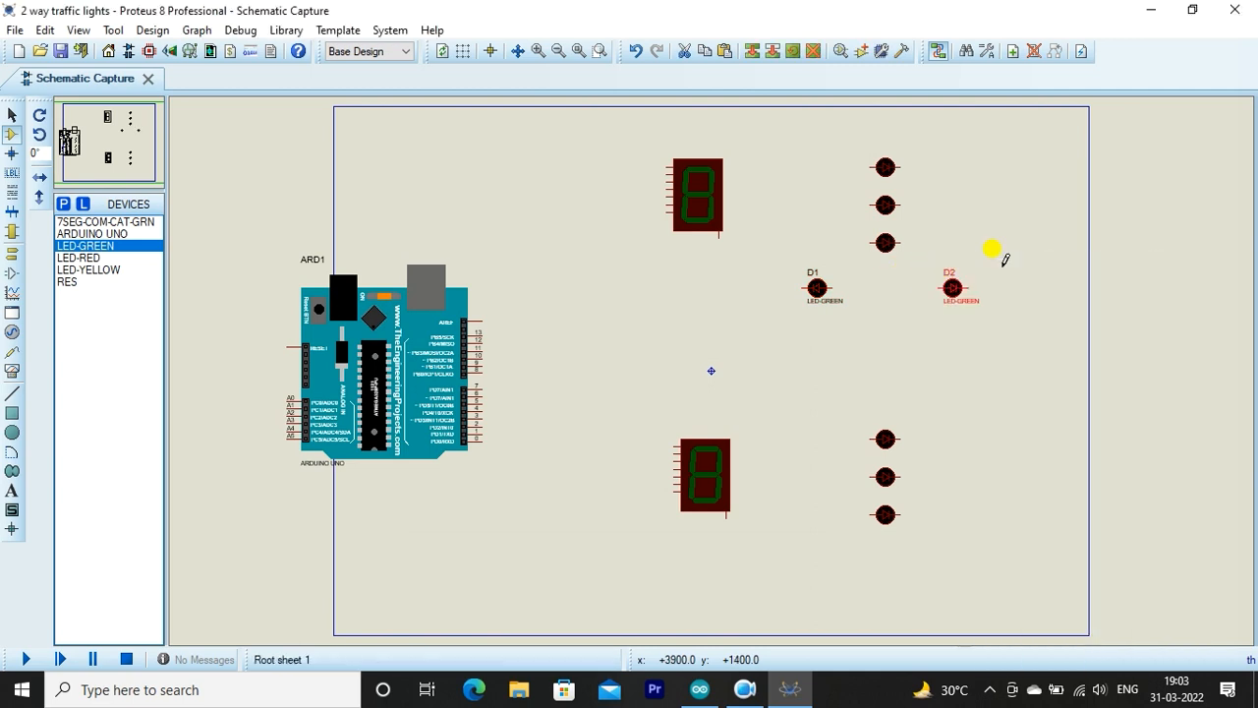
pyautogui.moveTo(963, 297); pyautogui.dragTo(992, 297)
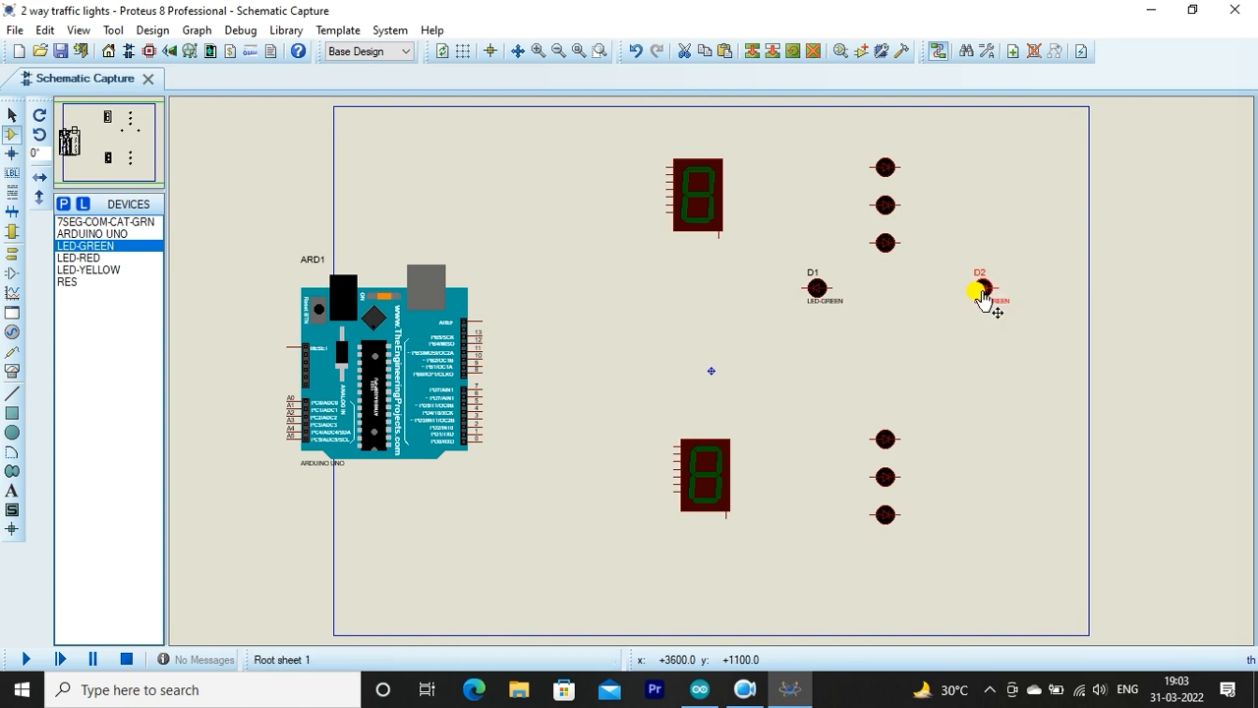
# Shift green LED D1 slightly farther from the LED column and clear the part ID labels of D1 and D2
pyautogui.click(822, 295)
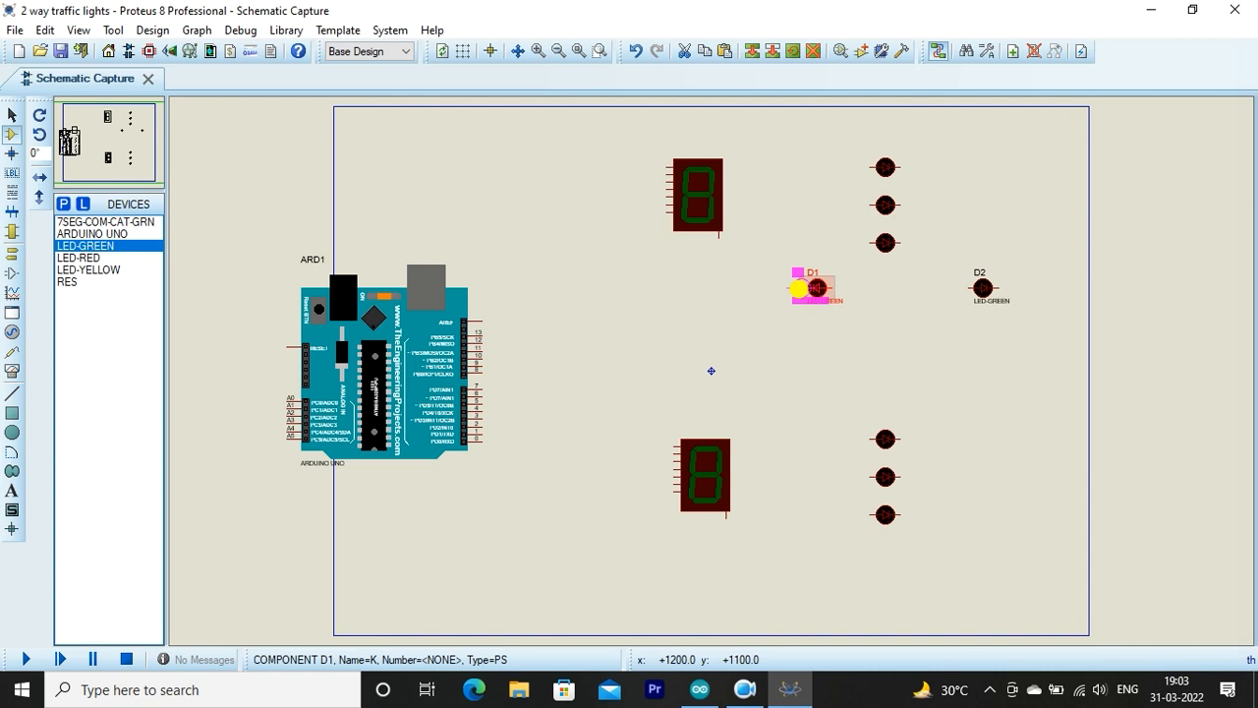
pyautogui.click(799, 282)
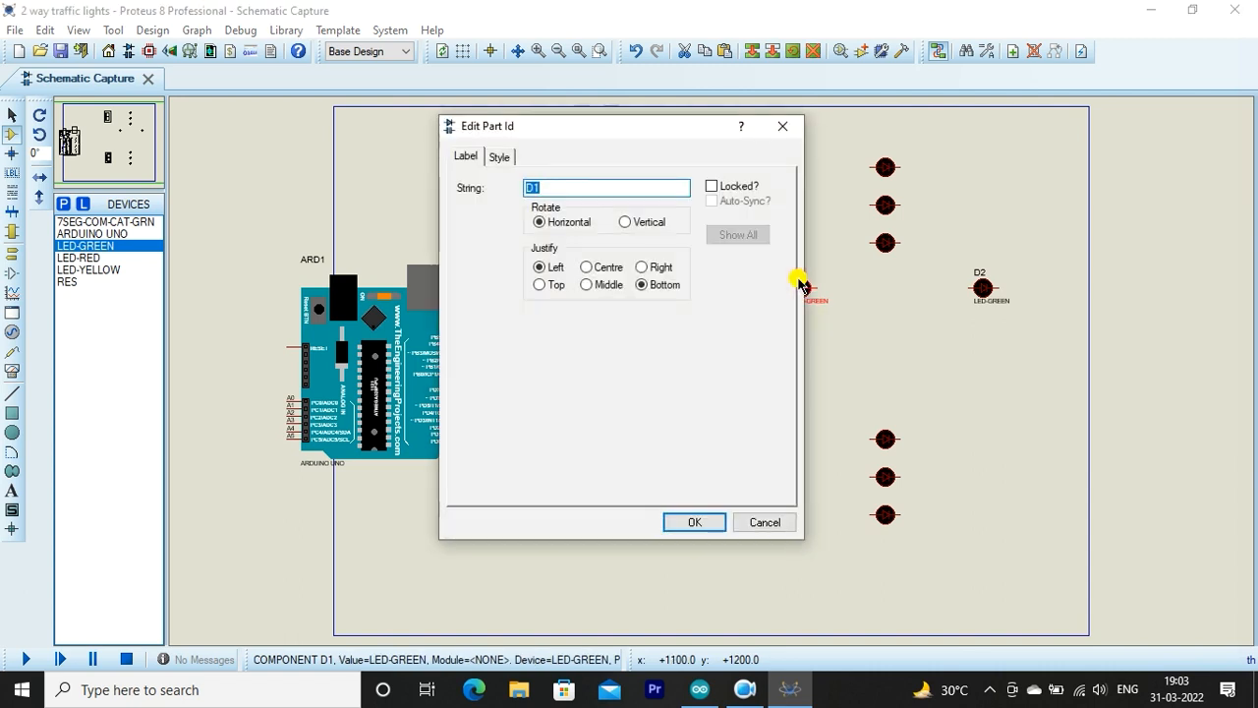
pyautogui.press('Delete')
pyautogui.press('Return')
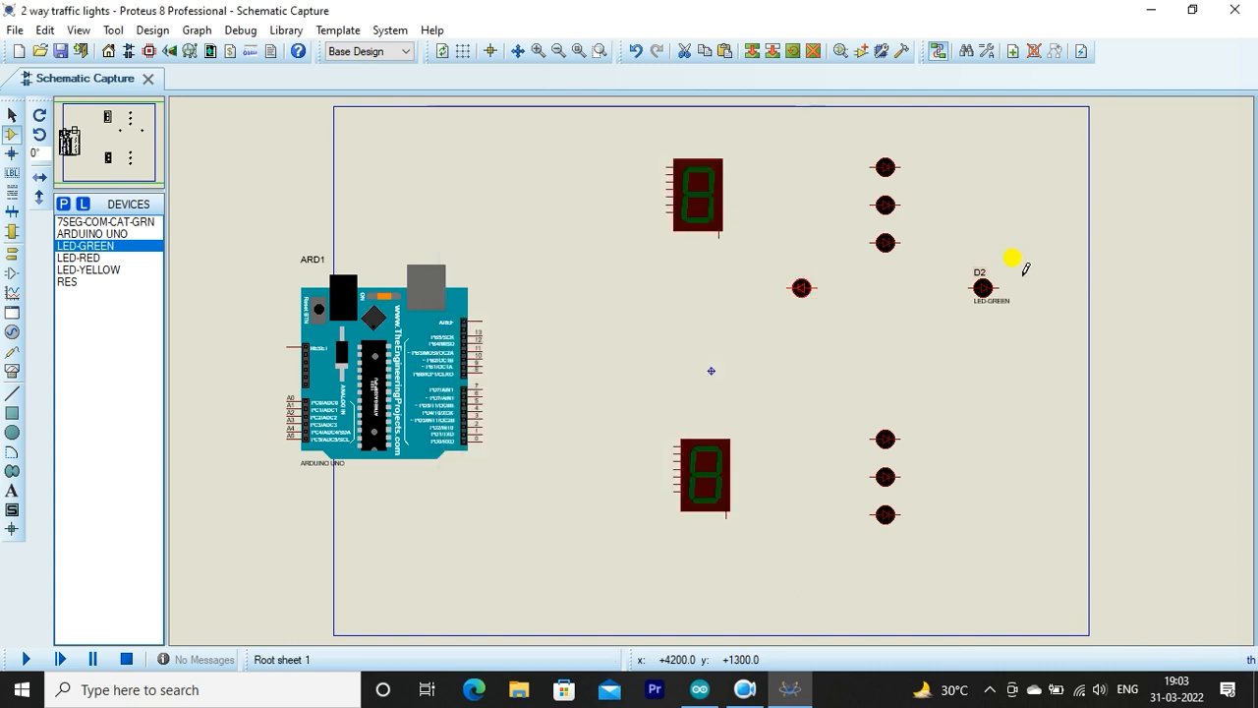
pyautogui.click(983, 277)
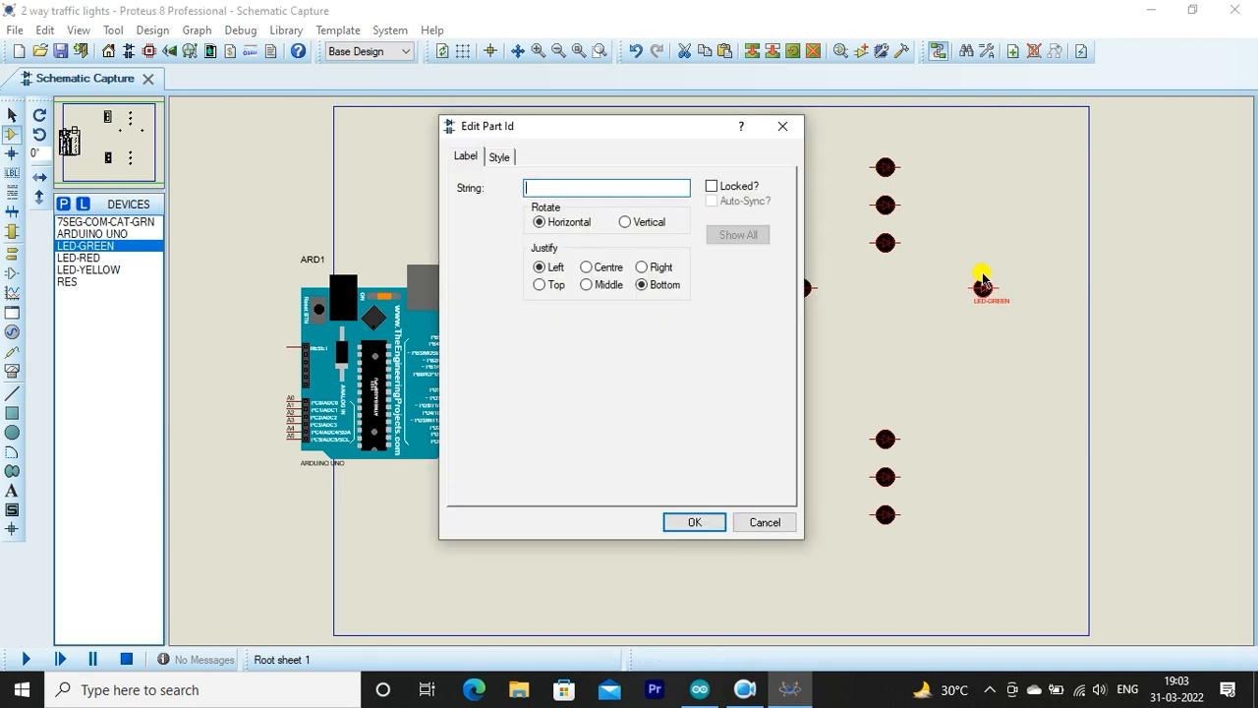
pyautogui.press('Return')
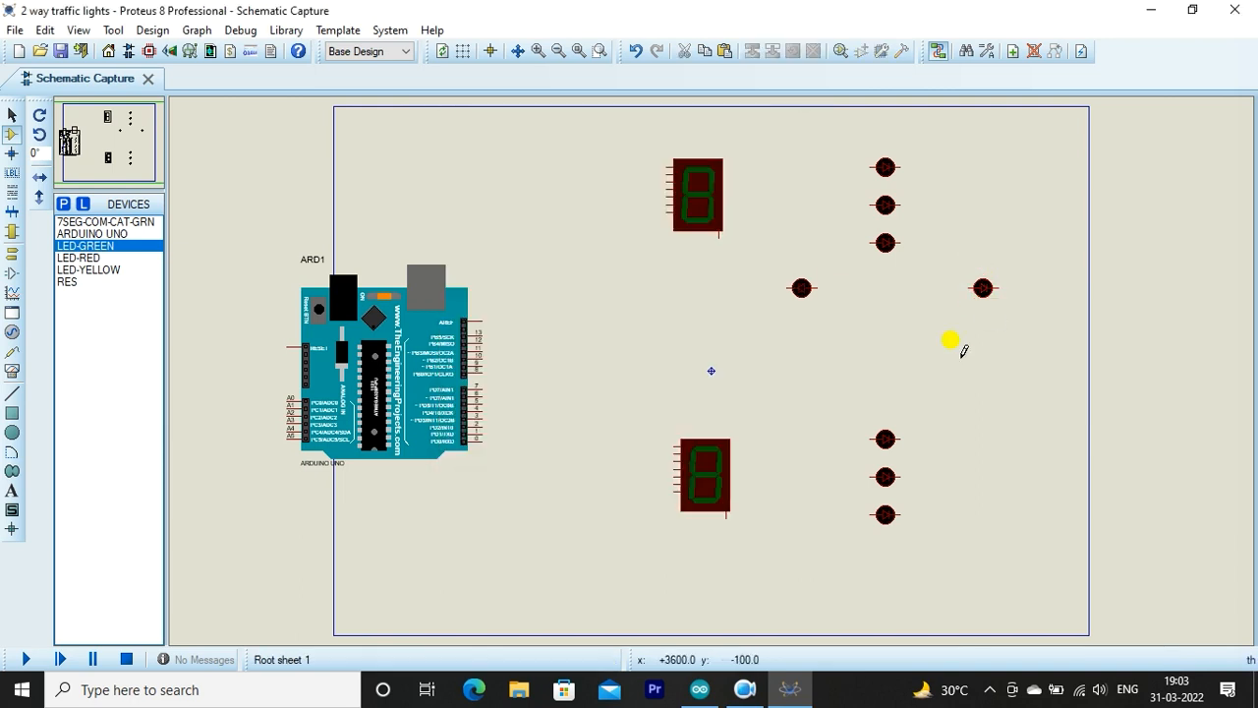
# Copy the pair of side green LEDs and paste it just below the lower LED group, aligned with the originals
pyautogui.moveTo(756, 257); pyautogui.dragTo(1029, 333)
pyautogui.rightClick(919, 297)
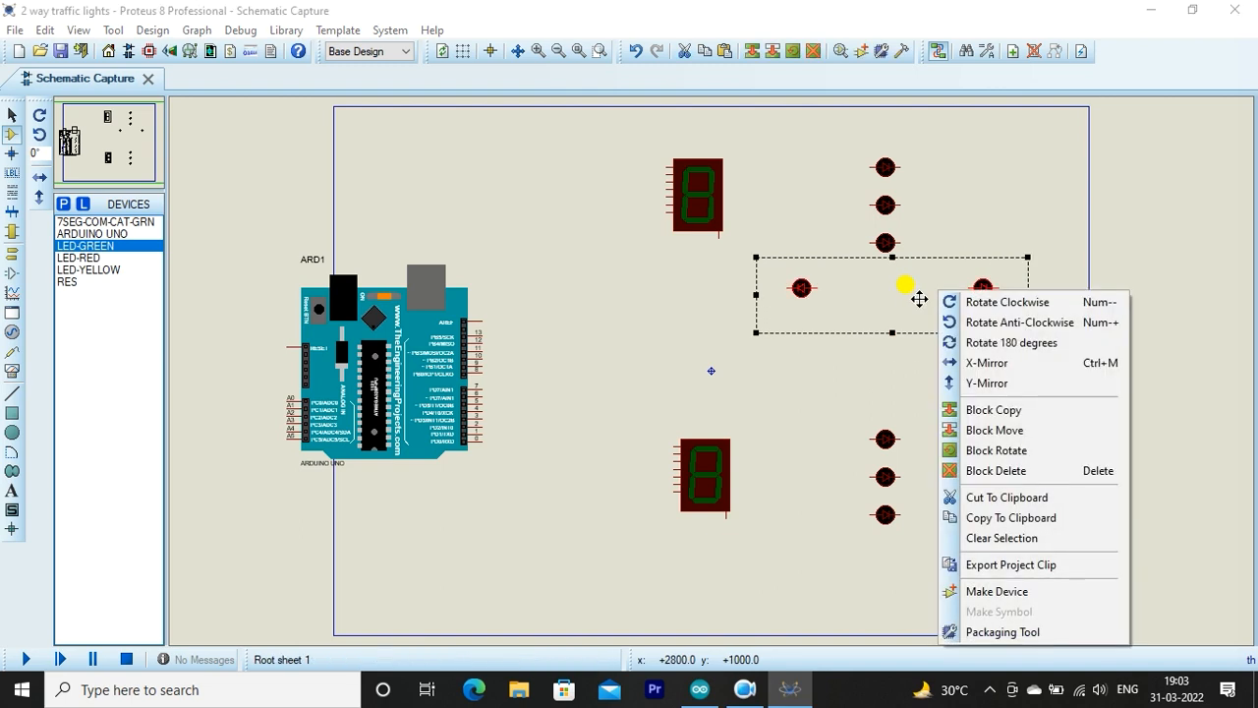
pyautogui.click(998, 518)
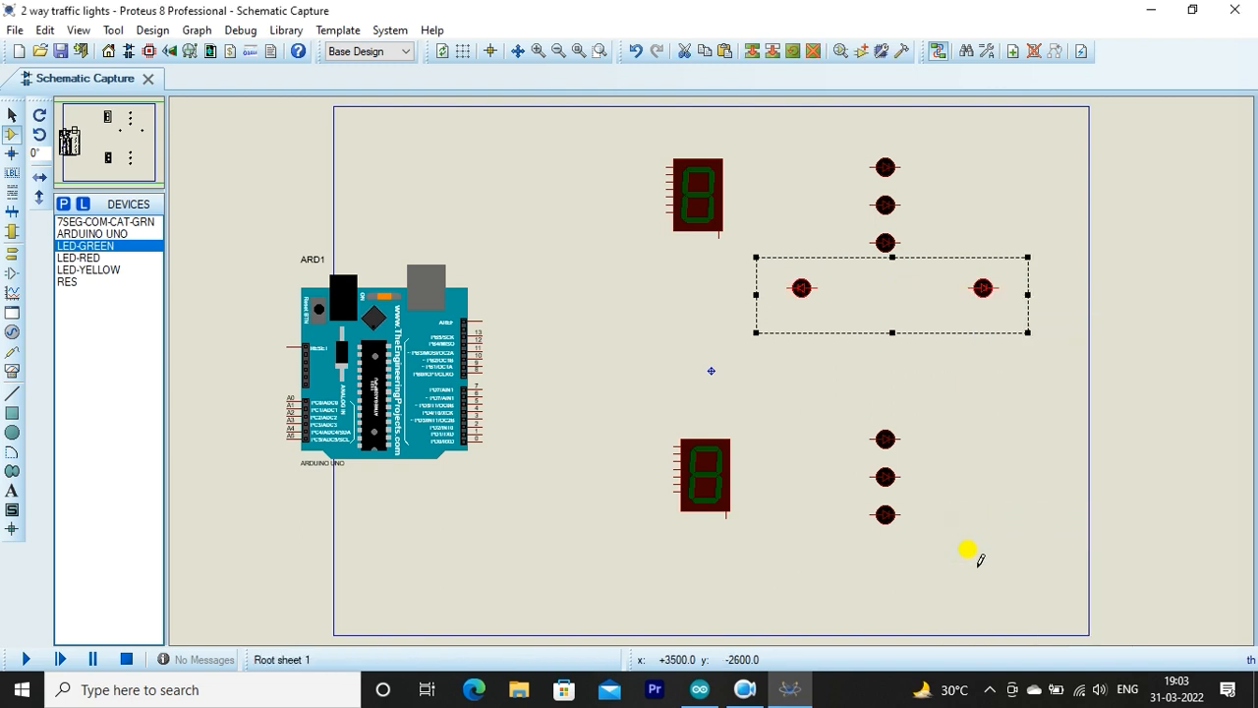
pyautogui.click(978, 556)
pyautogui.rightClick(995, 556)
pyautogui.click(1028, 518)
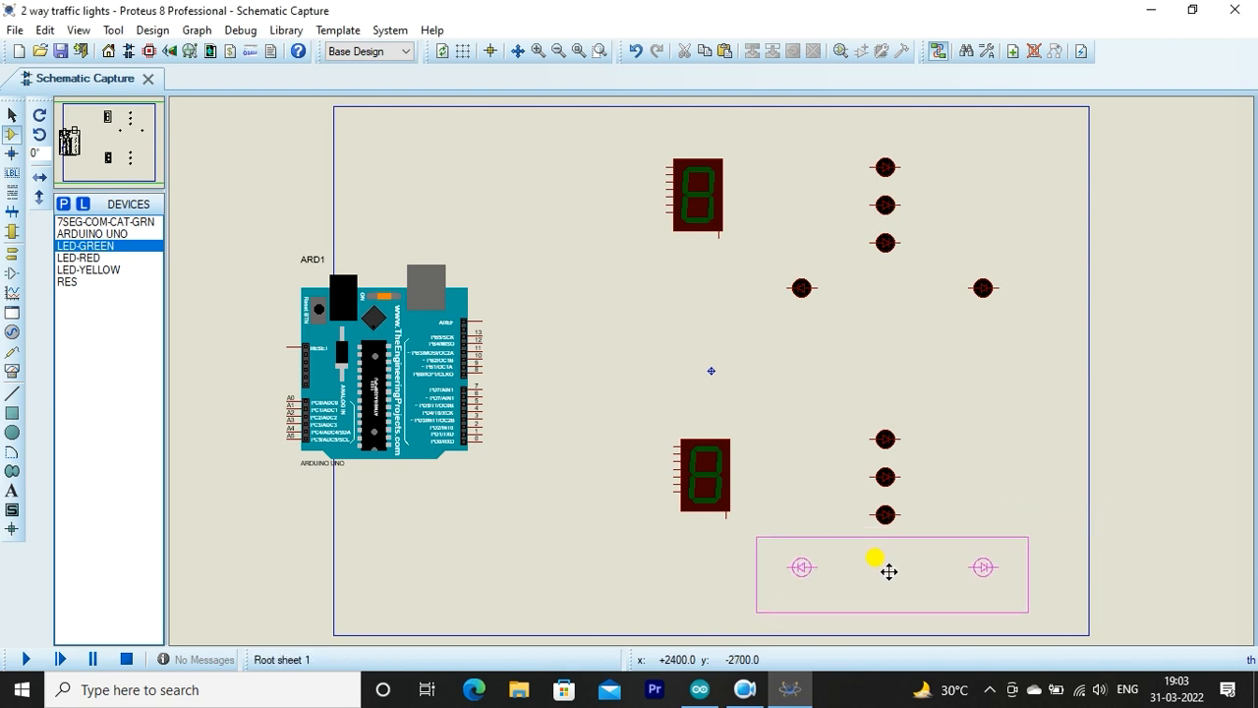
pyautogui.click(891, 565)
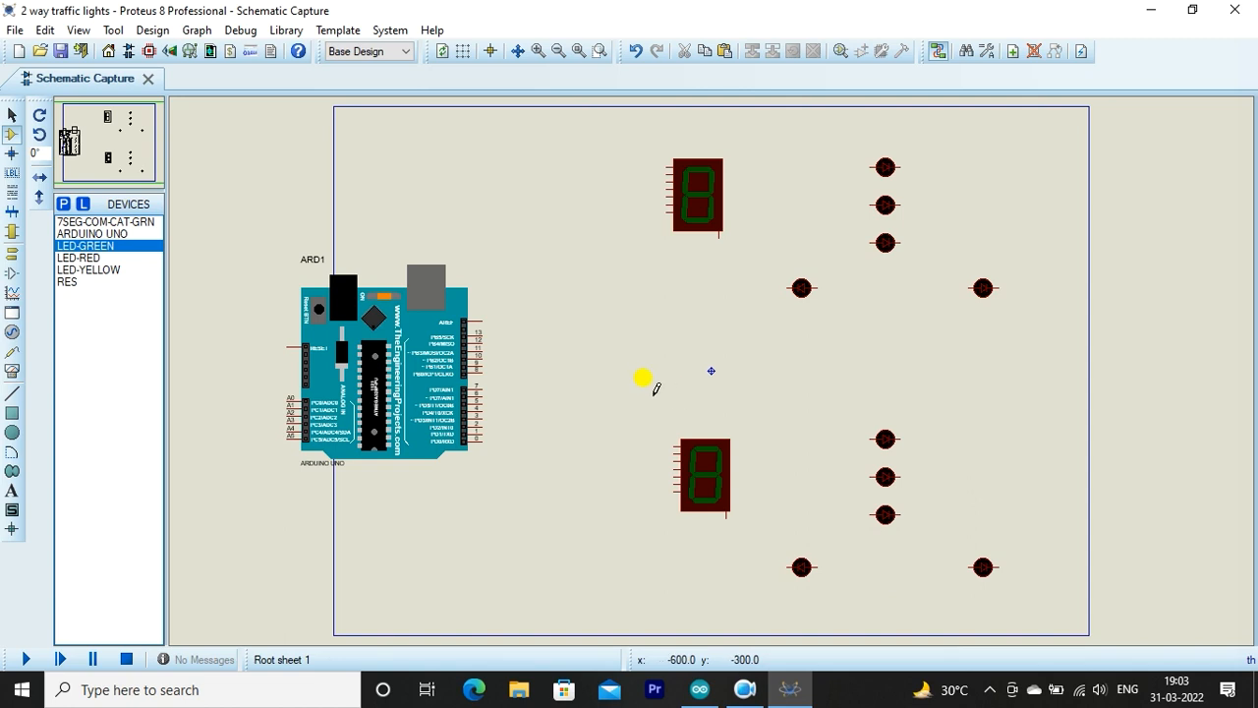
# Wire Arduino pin 0 to the first segment pin of both displays and pin 1 to the lower display's second segment pin
pyautogui.click(483, 438)
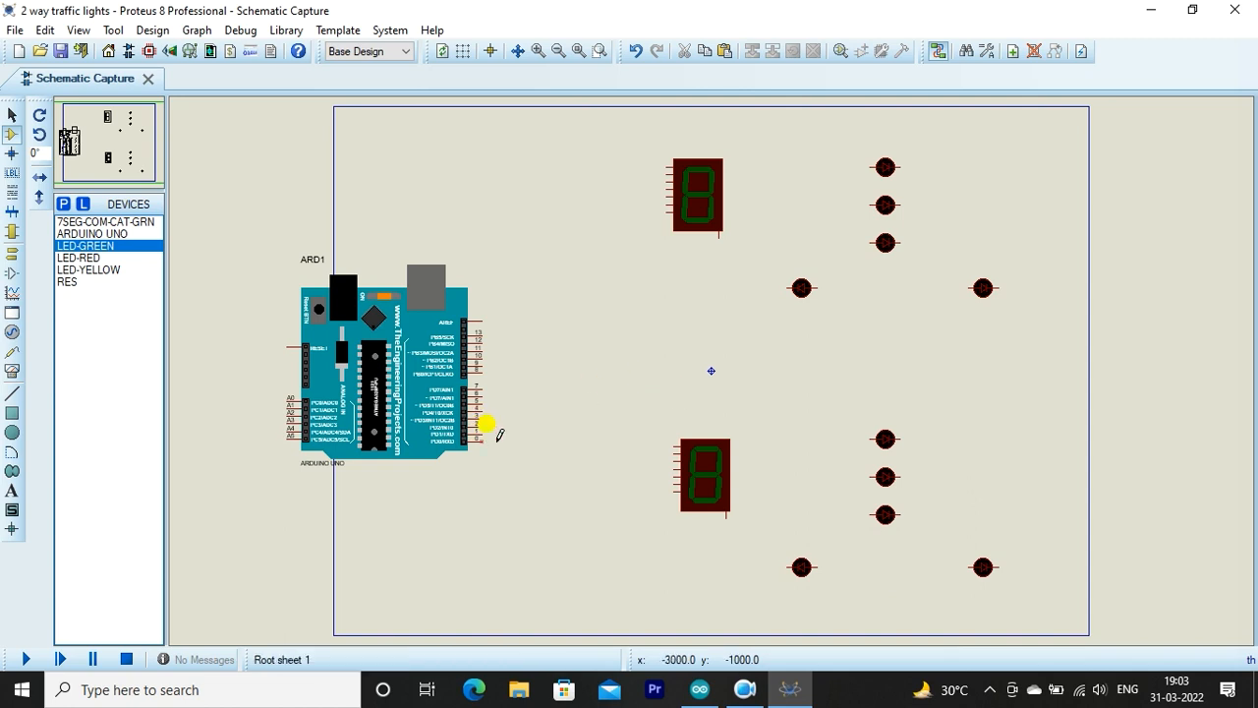
pyautogui.click(667, 442)
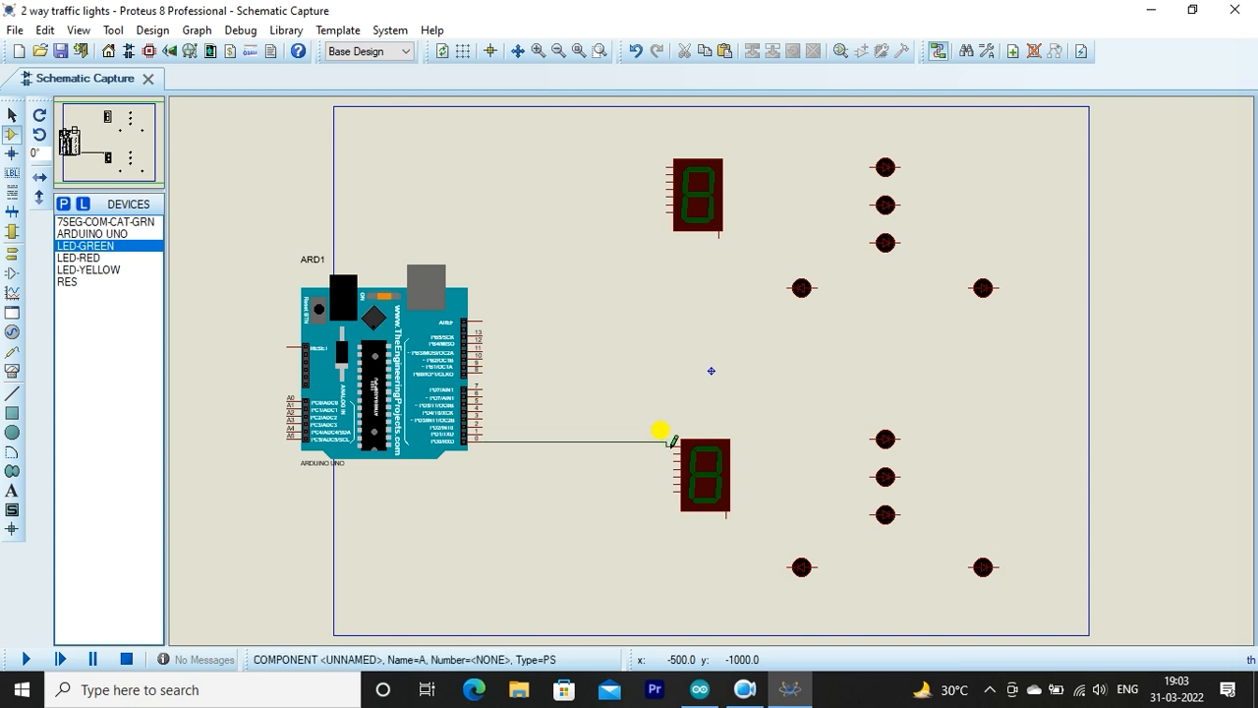
pyautogui.click(667, 160)
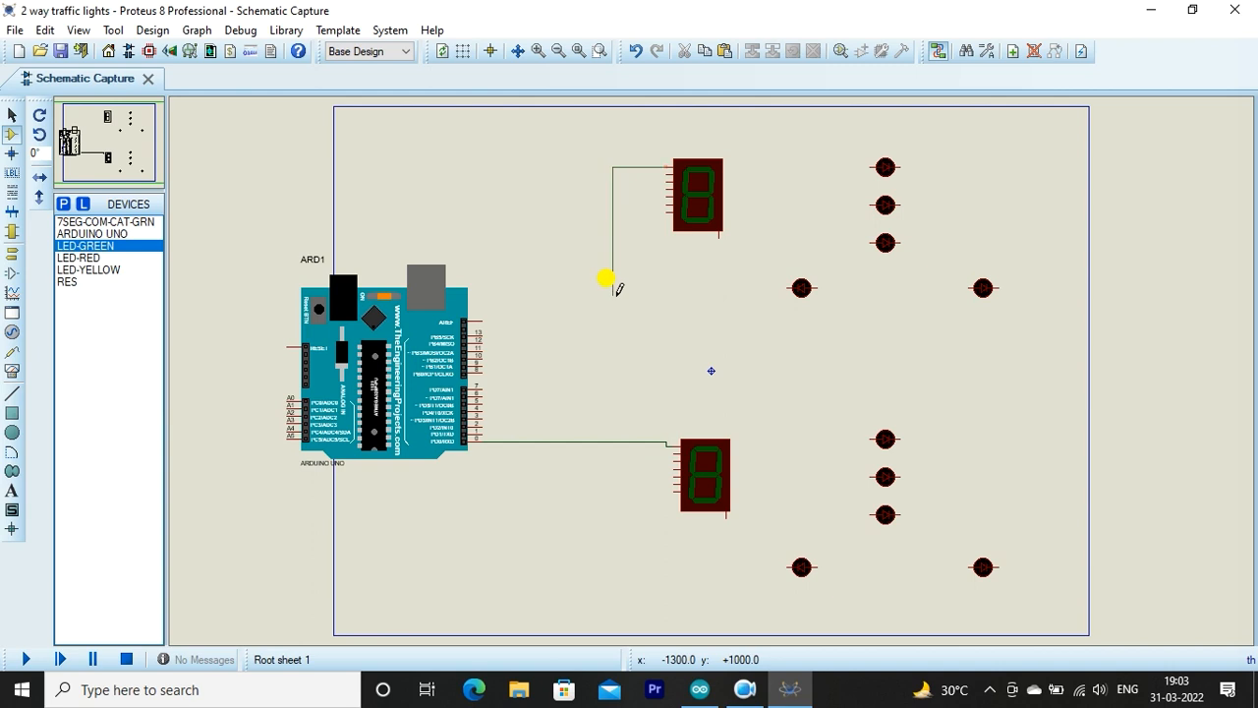
pyautogui.click(569, 441)
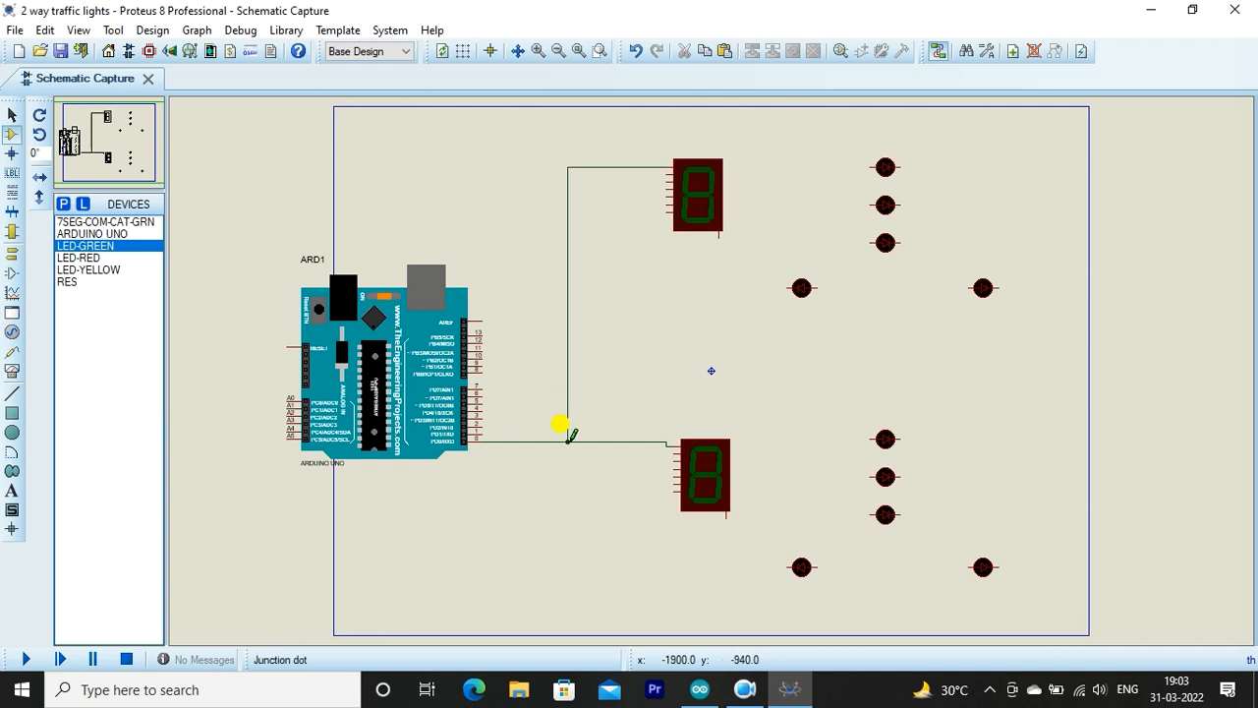
pyautogui.click(481, 433)
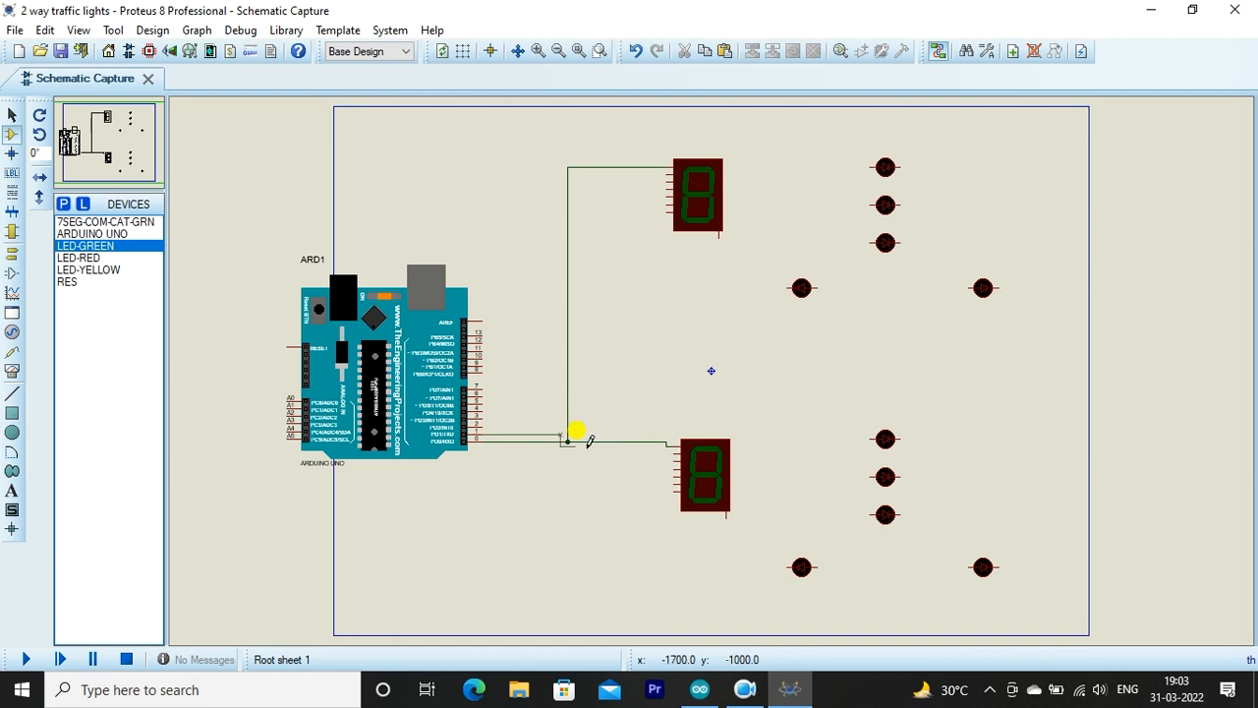
pyautogui.click(677, 444)
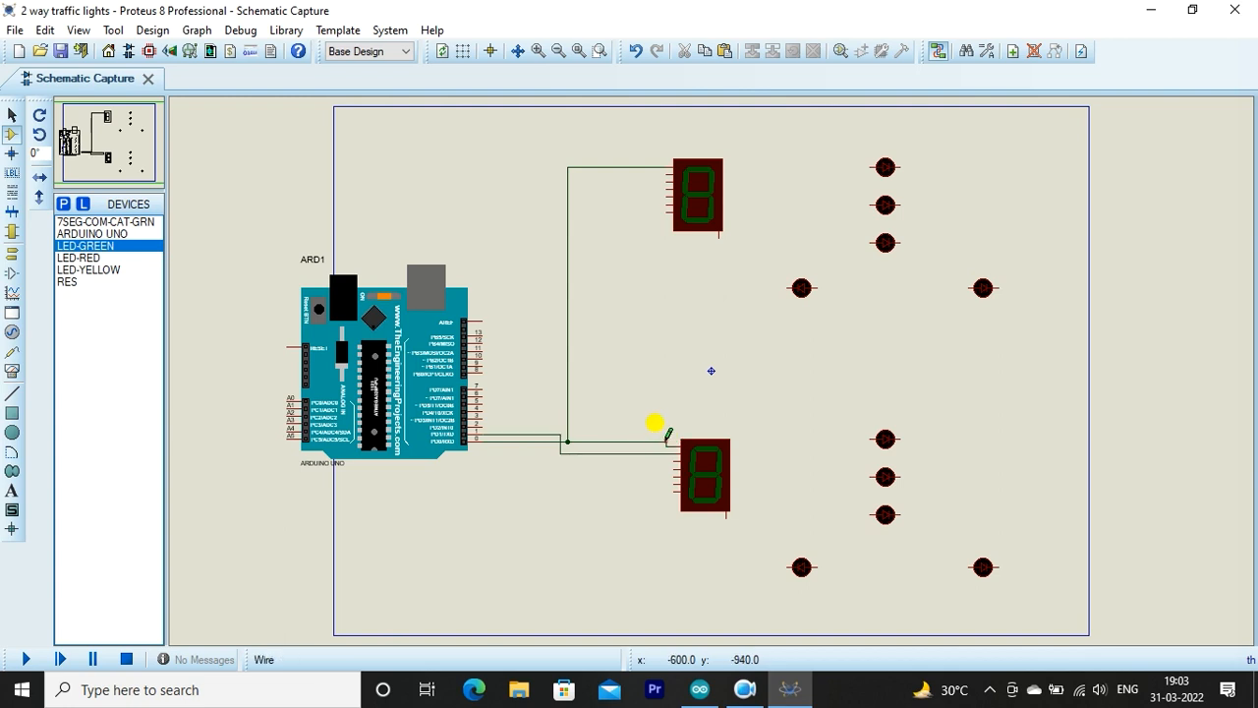
pyautogui.rightClick(667, 434)
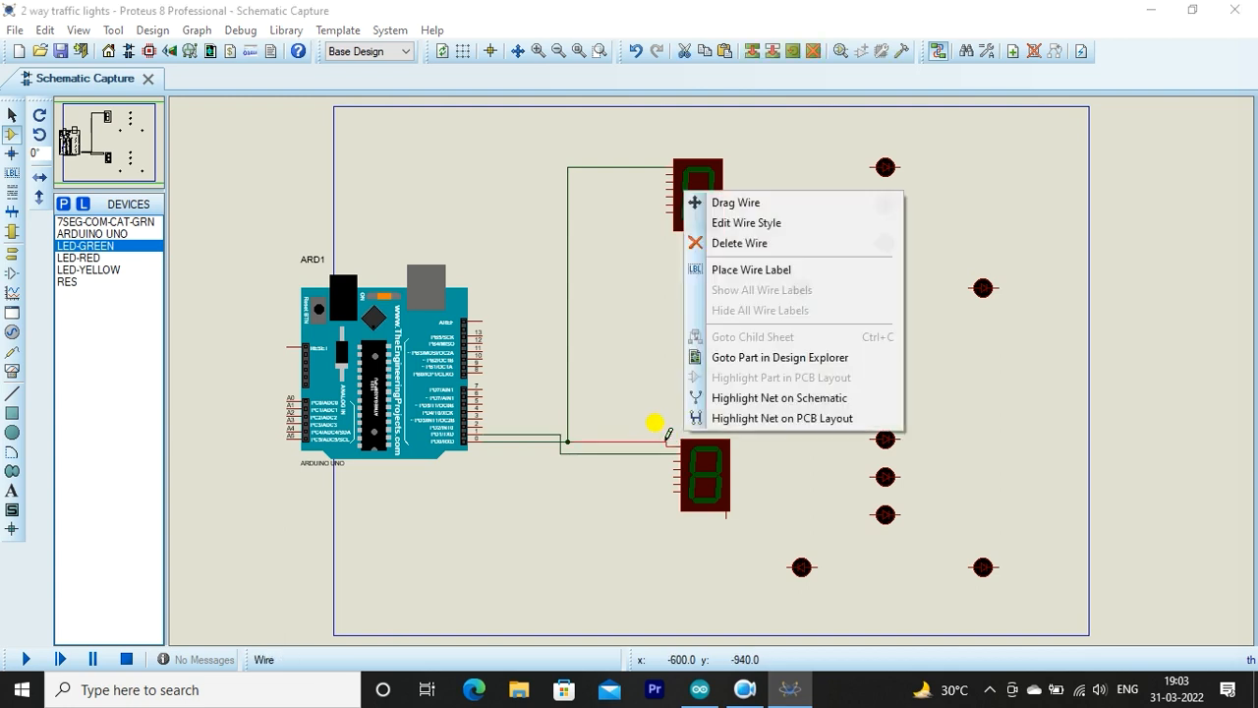
pyautogui.click(708, 203)
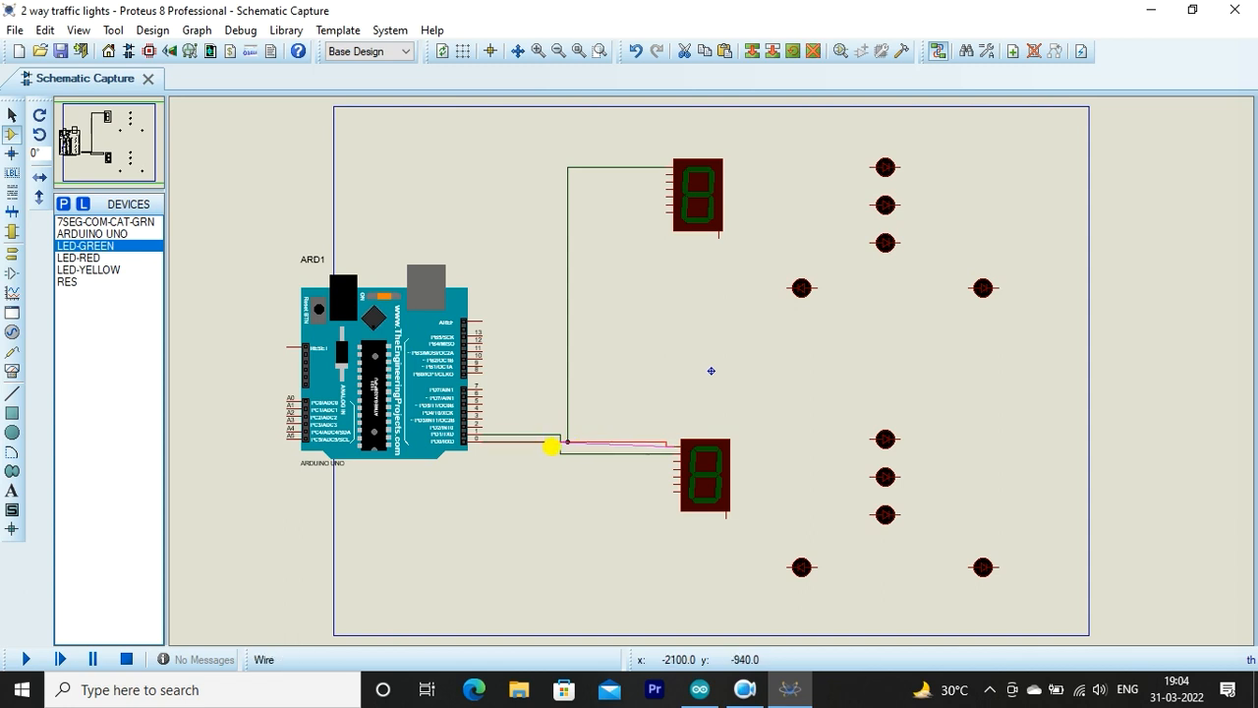
pyautogui.click(554, 443)
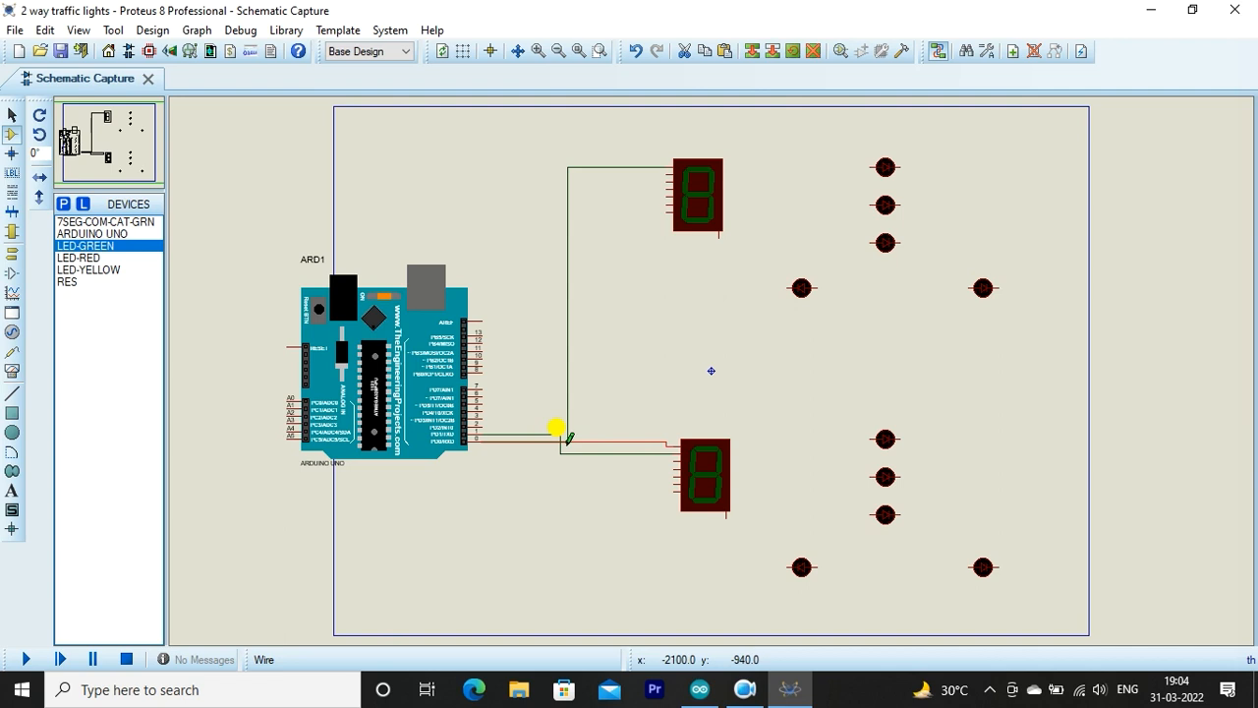
pyautogui.doubleClick(612, 442)
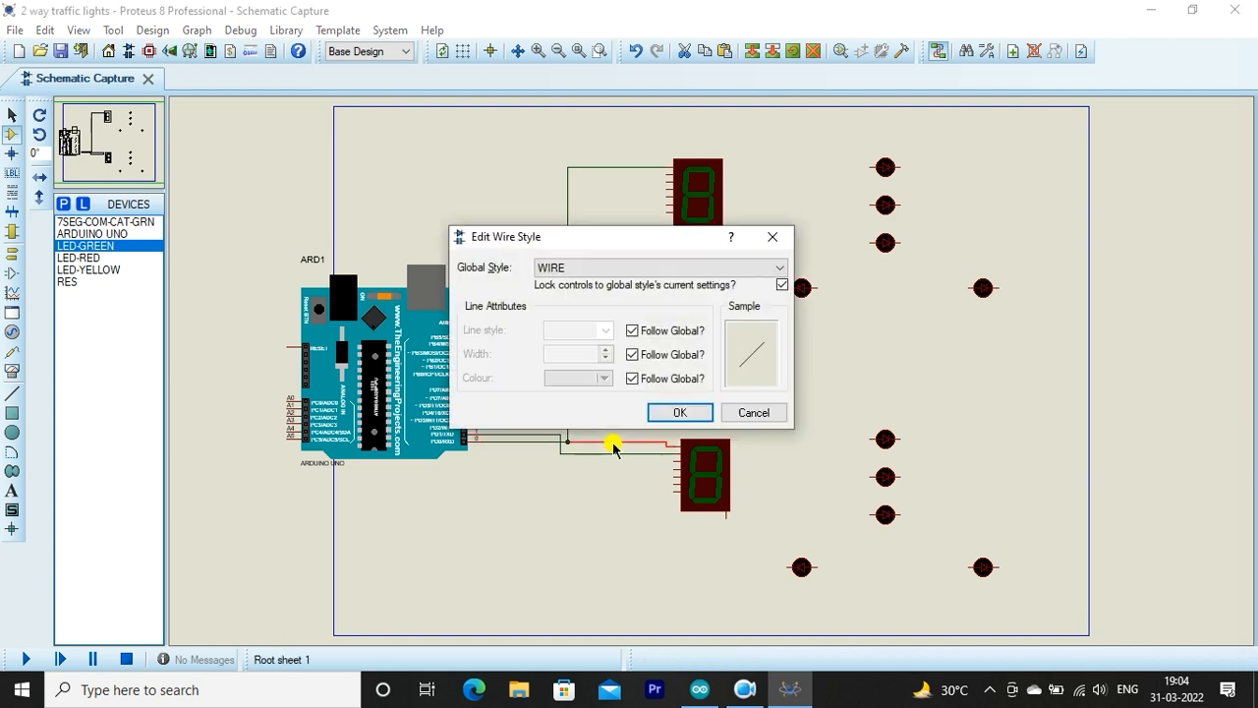
pyautogui.click(679, 413)
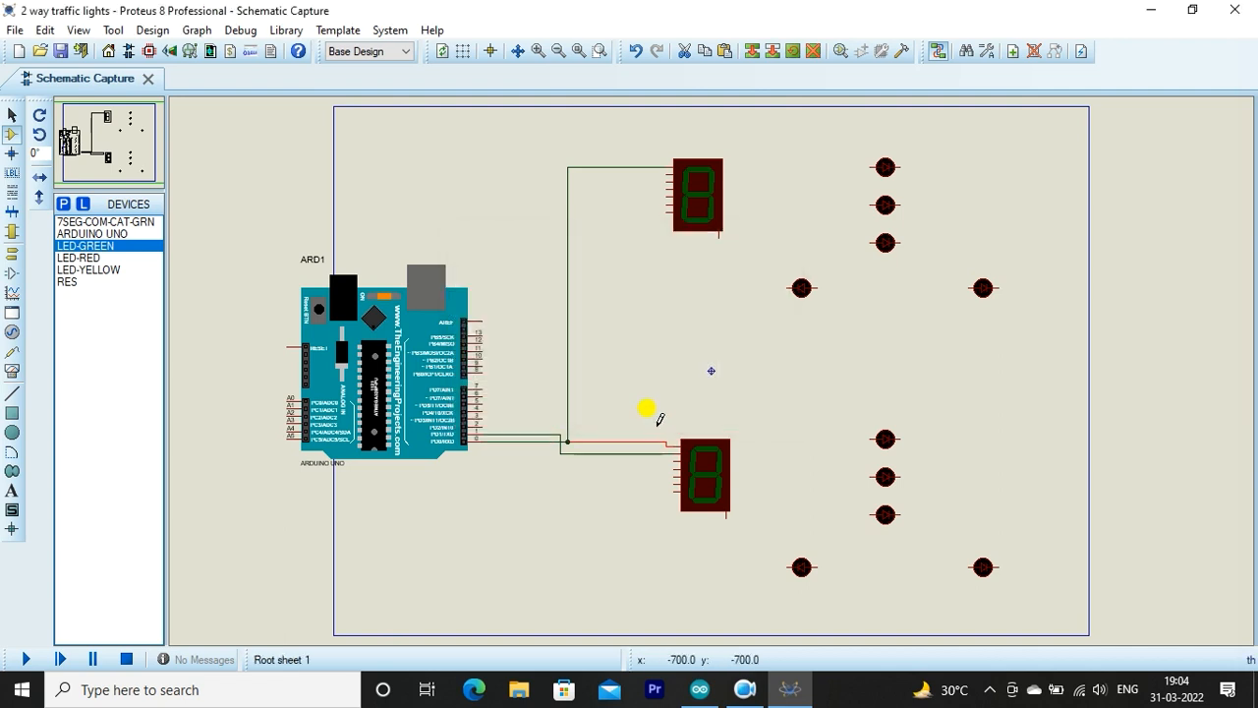
pyautogui.doubleClick(590, 442)
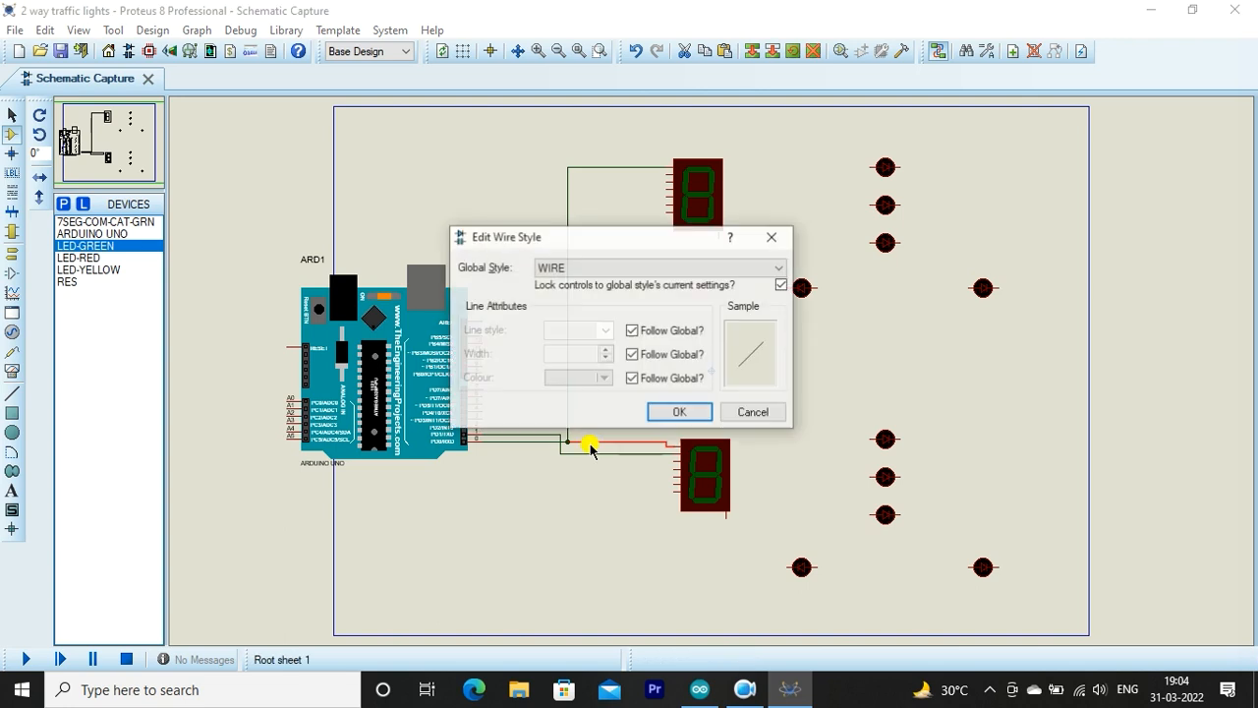
pyautogui.click(657, 405)
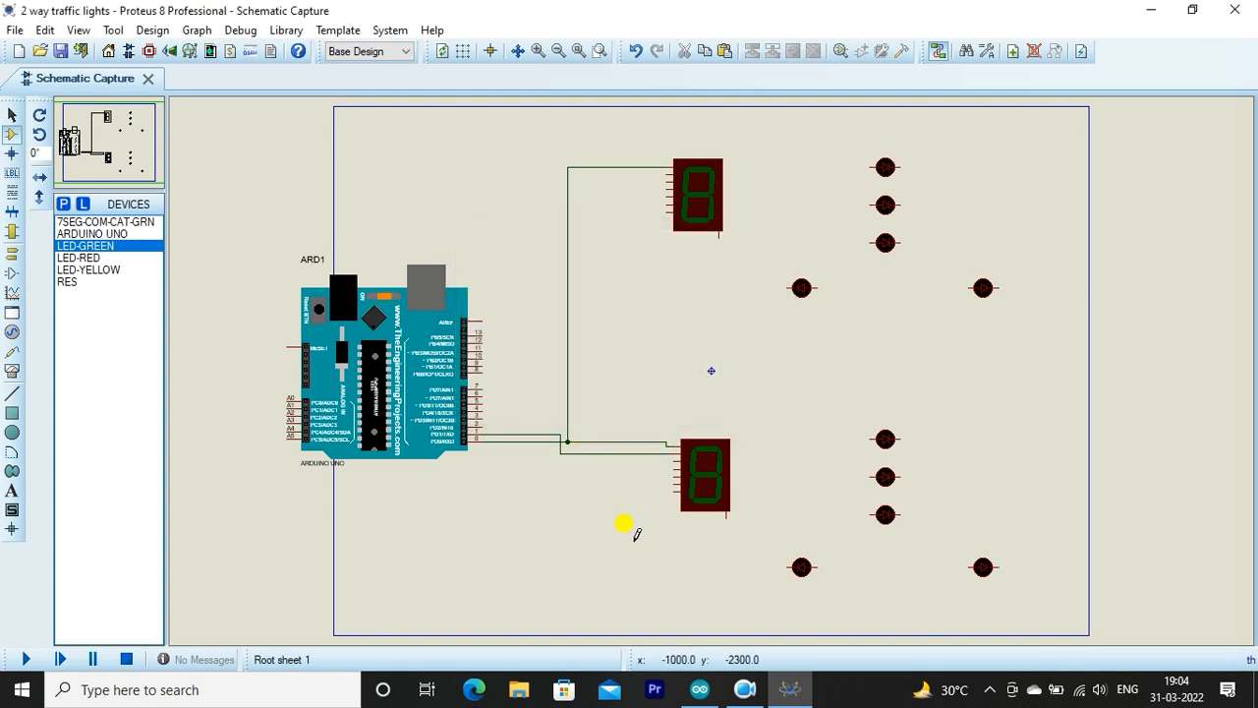
# Wire Arduino pin 2 to the third segment pin of both displays and join the upper display's second segment pin to the pin 1 wire
pyautogui.click(481, 427)
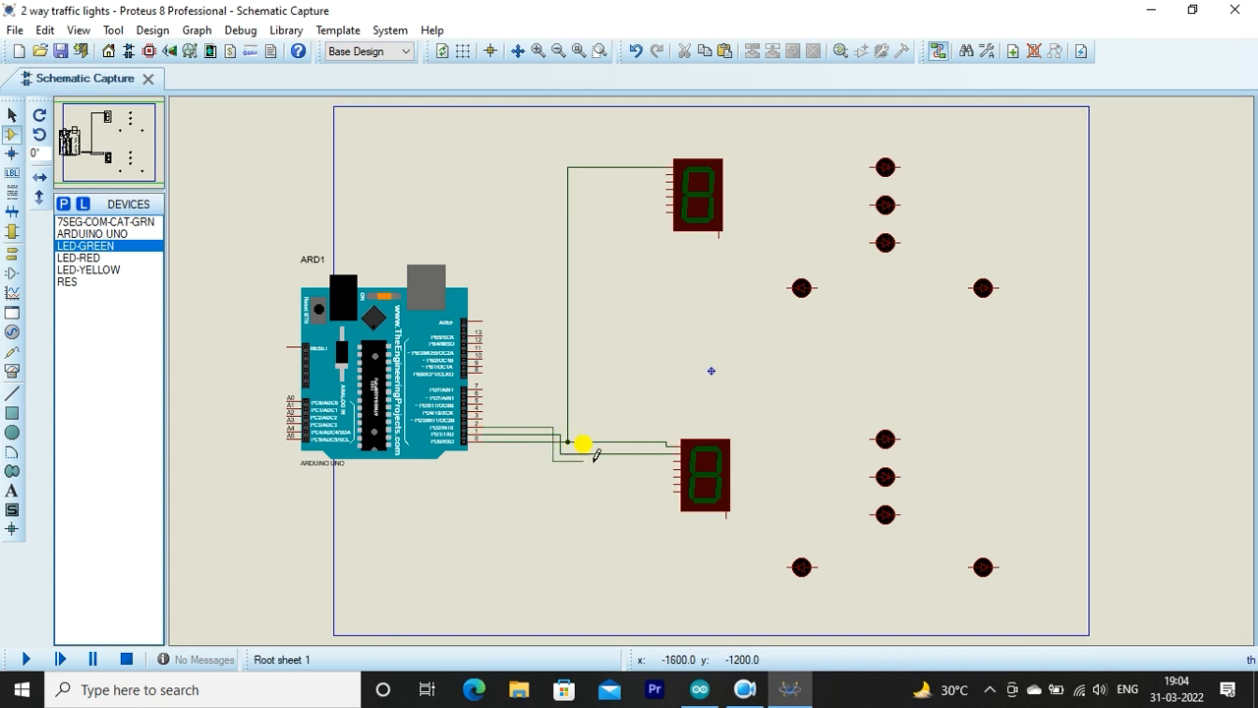
pyautogui.click(677, 455)
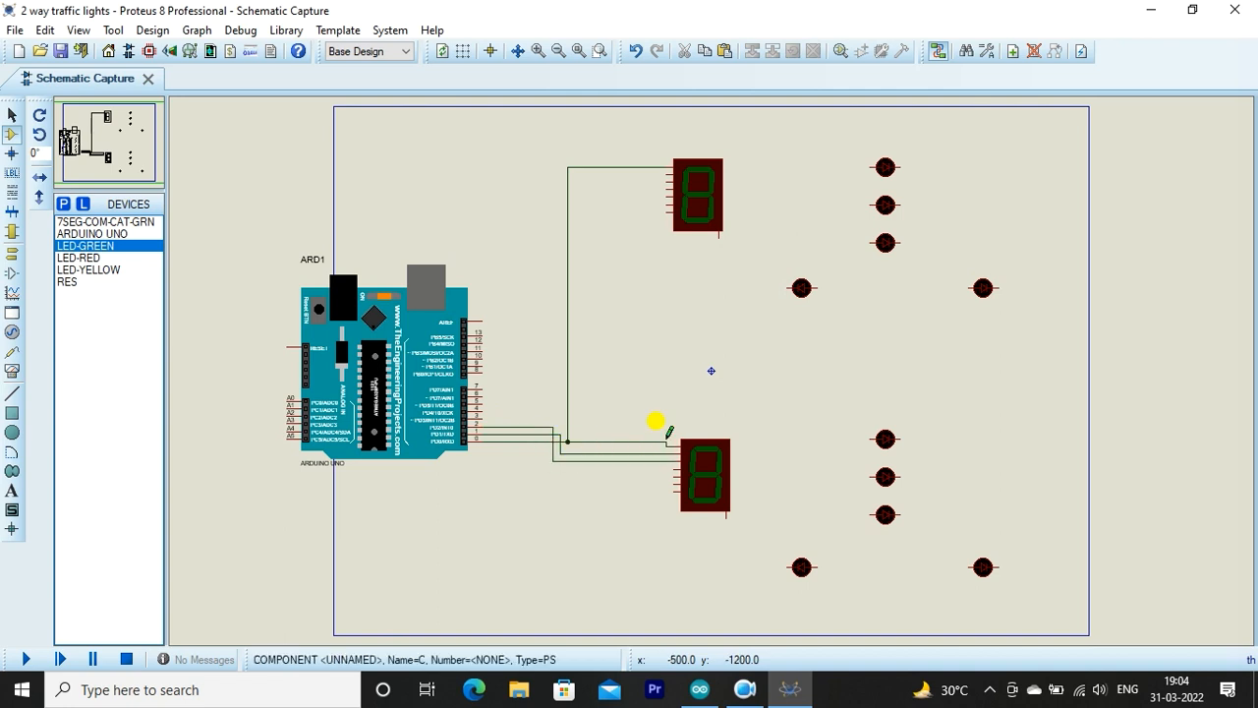
pyautogui.click(669, 169)
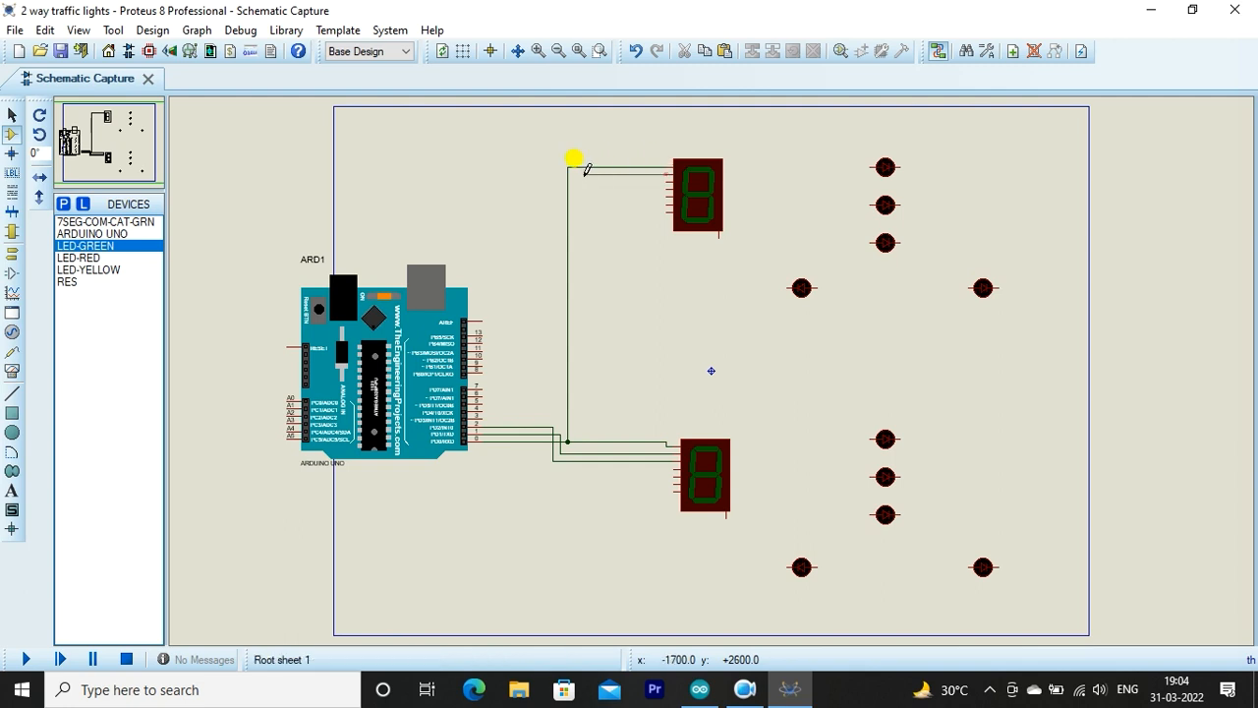
pyautogui.click(563, 174)
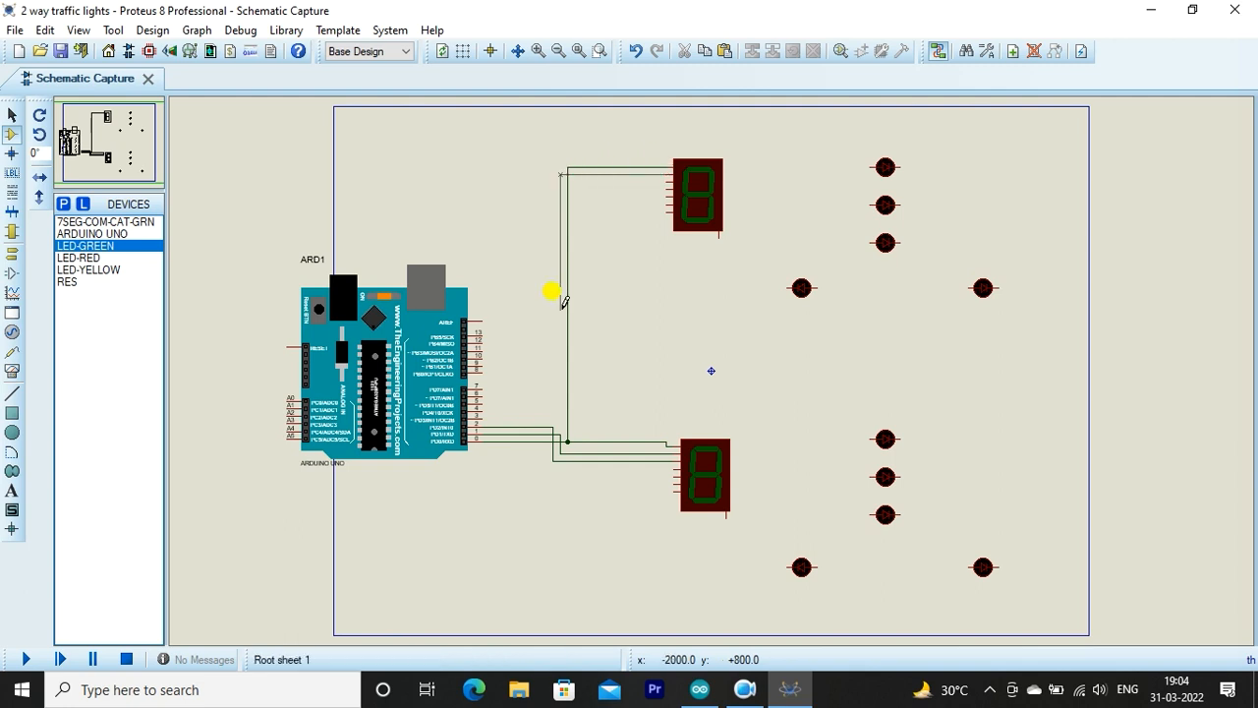
pyautogui.click(560, 434)
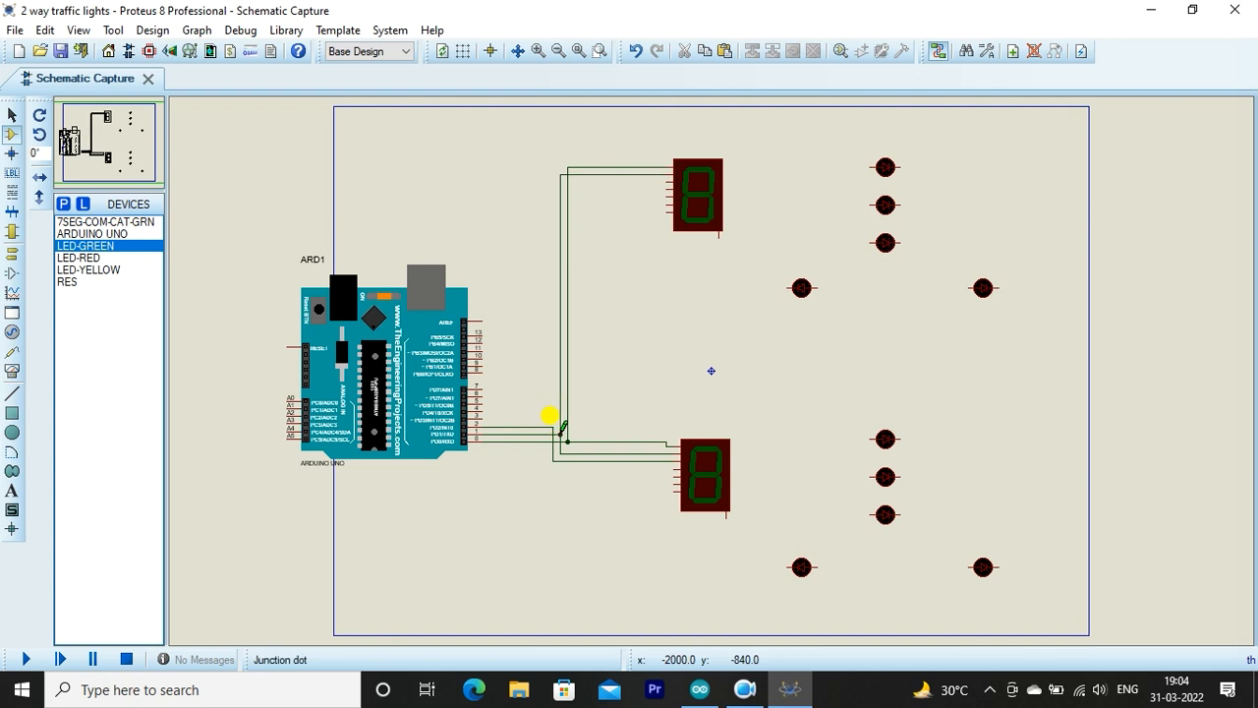
pyautogui.click(668, 180)
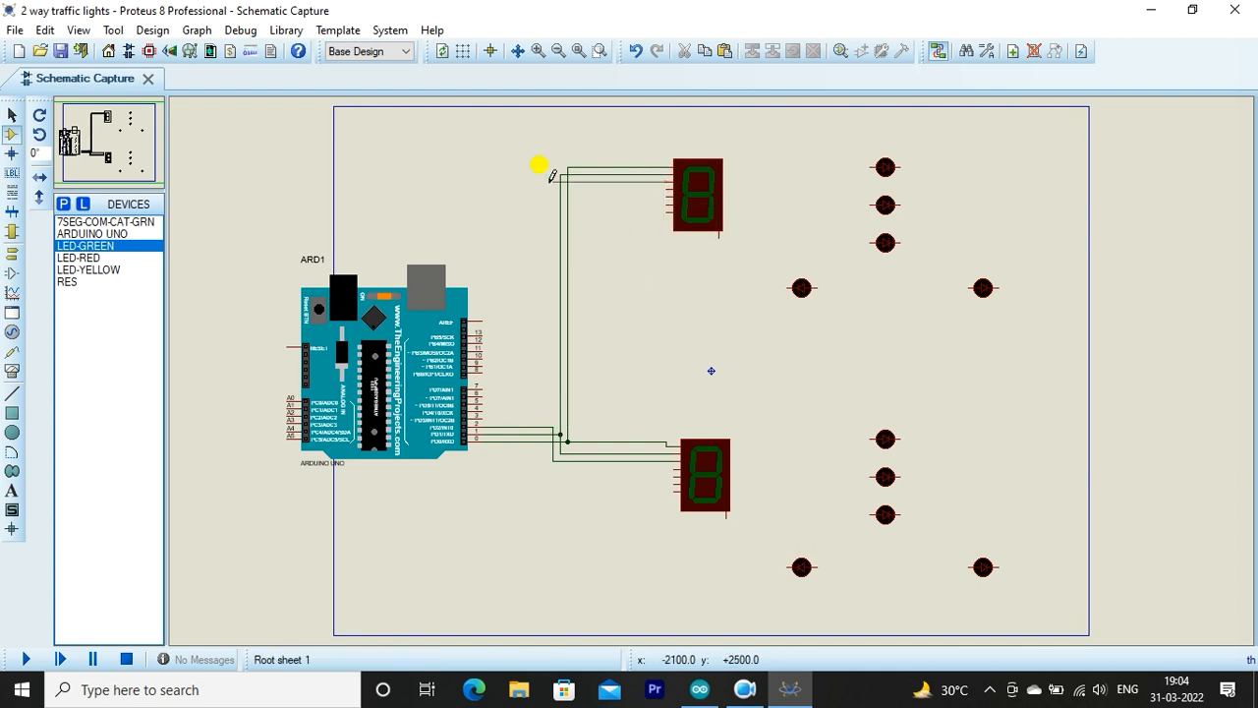
pyautogui.click(553, 428)
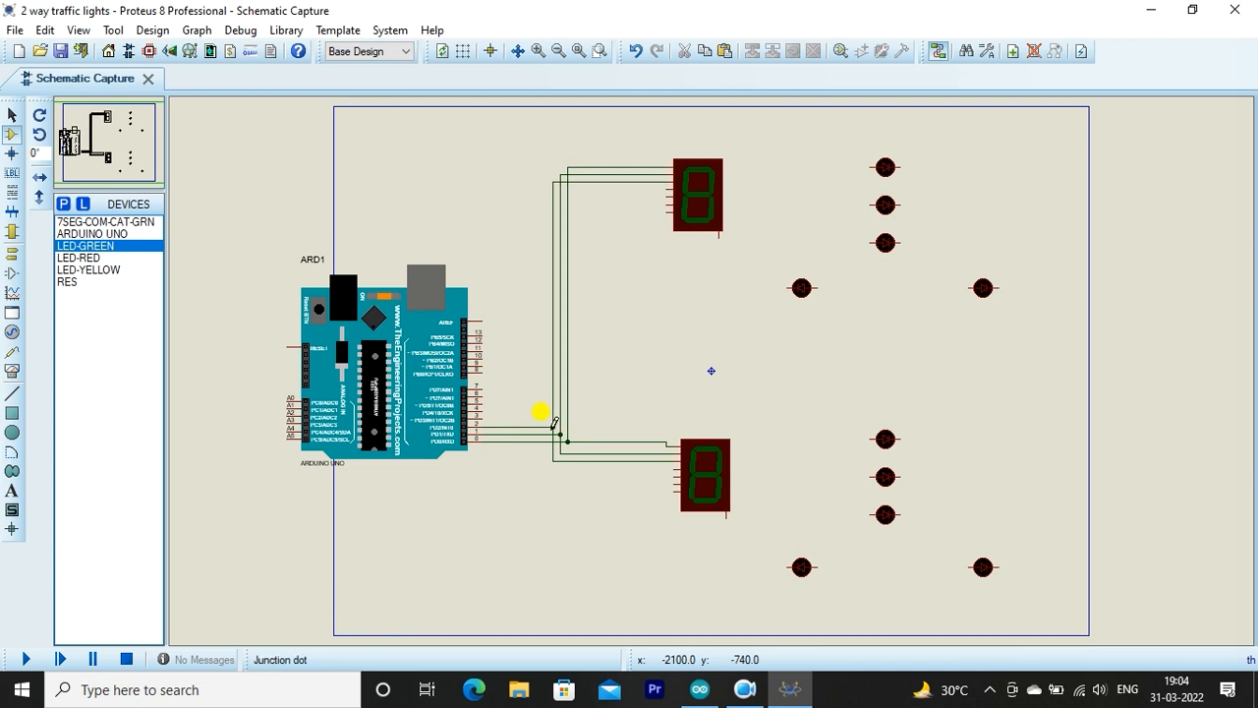
# Wire Arduino pin 3 to the fourth segment pin of both displays and pin 4 to the lower display's fifth segment pin
pyautogui.click(484, 411)
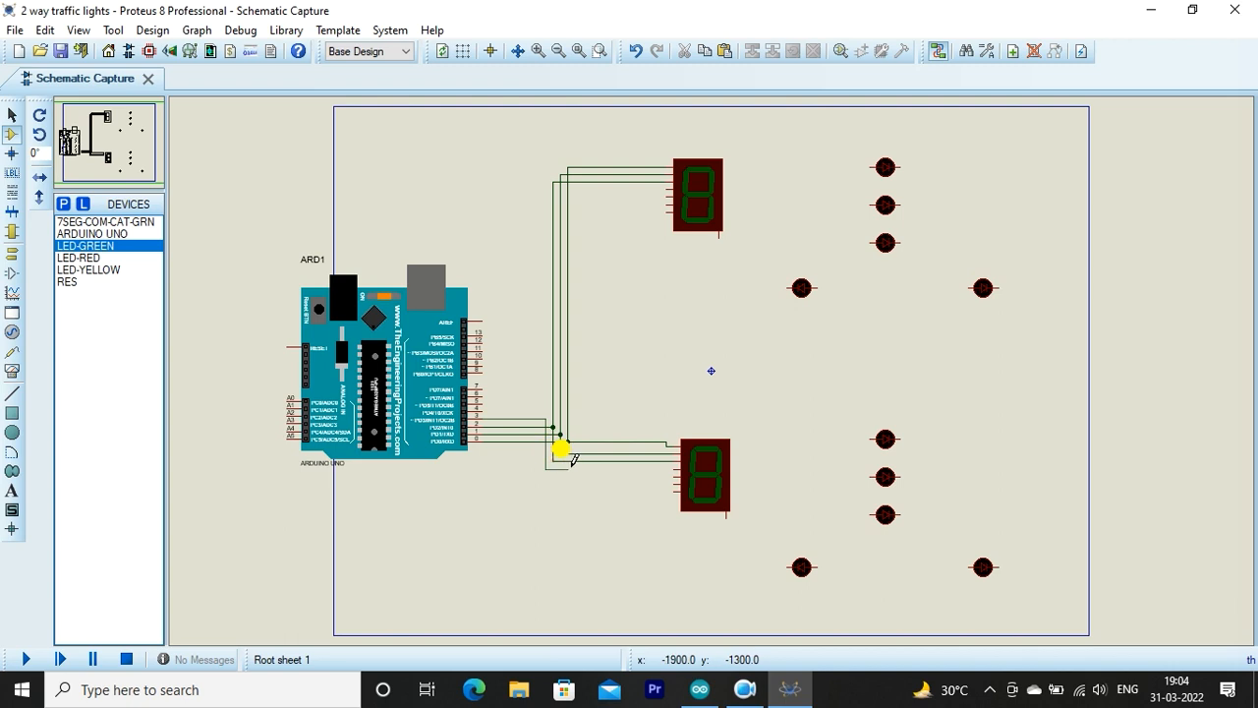
pyautogui.click(674, 456)
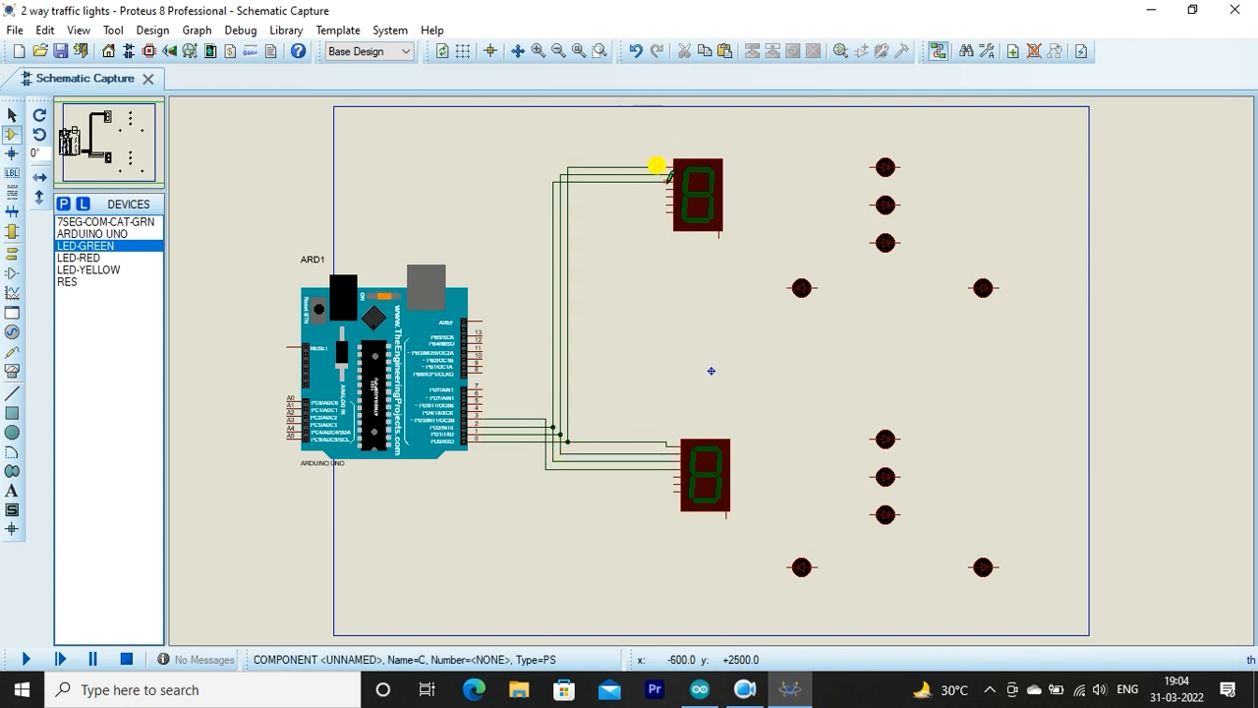
pyautogui.click(667, 183)
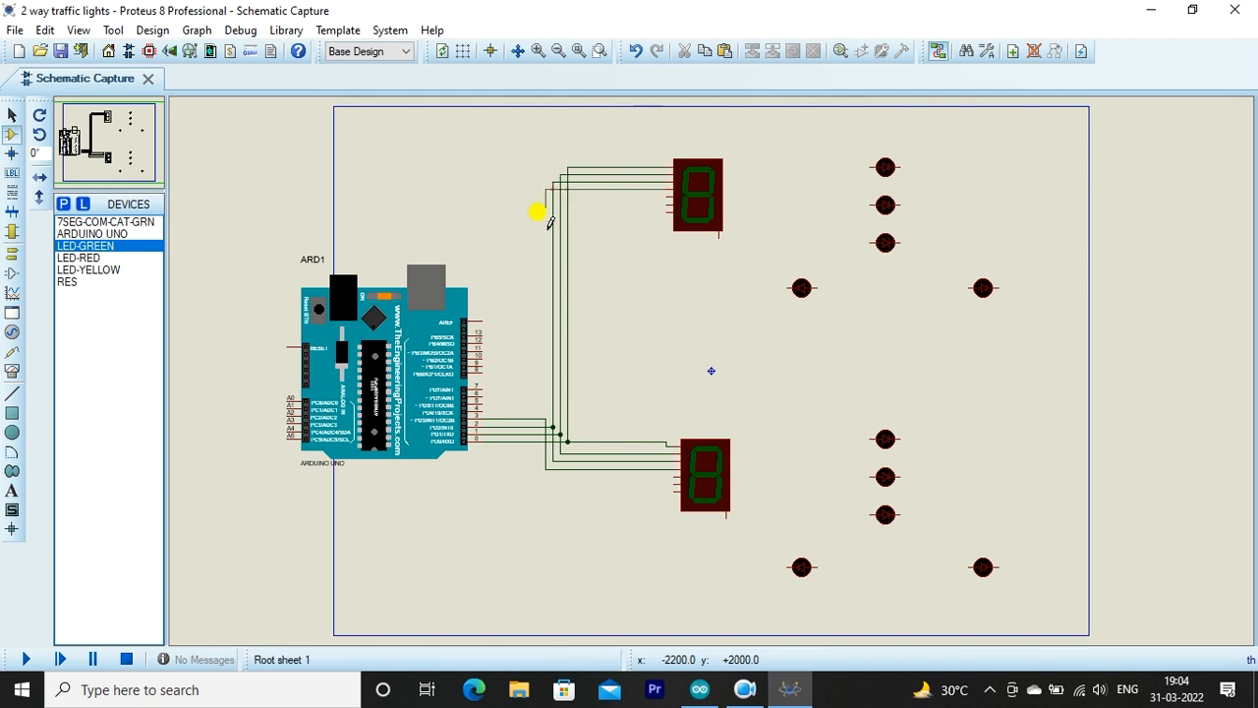
pyautogui.click(547, 417)
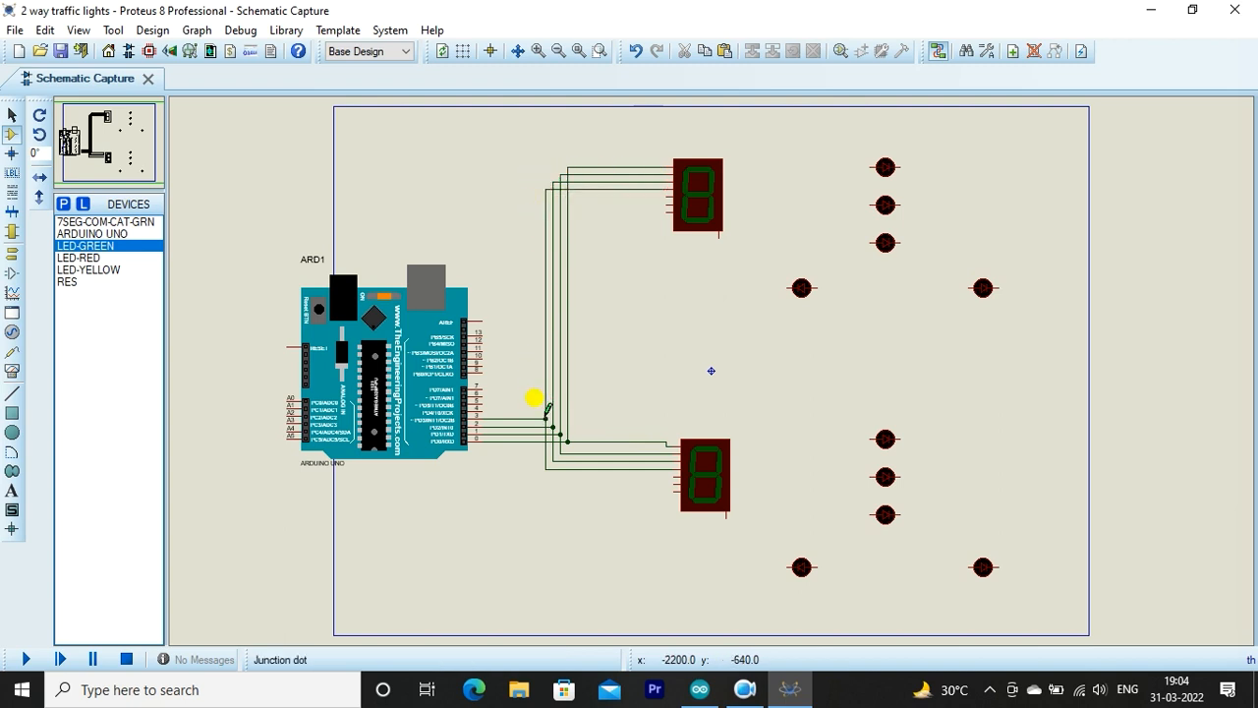
pyautogui.click(482, 407)
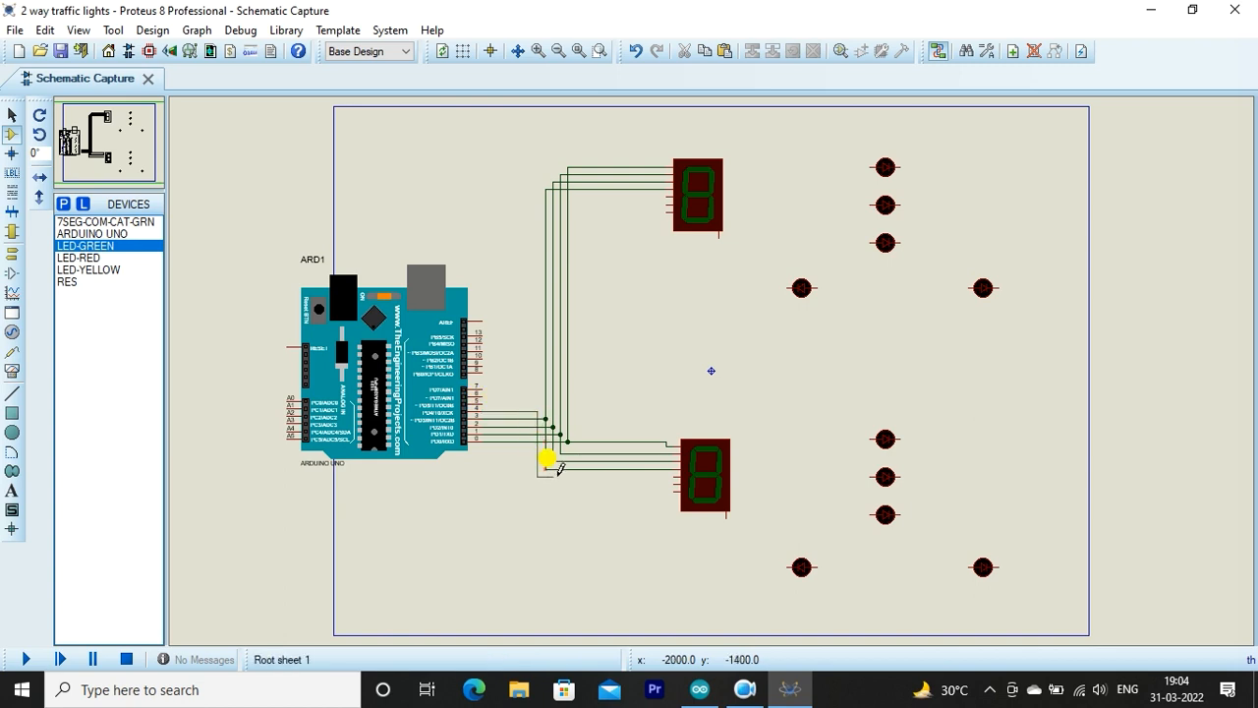
pyautogui.click(673, 471)
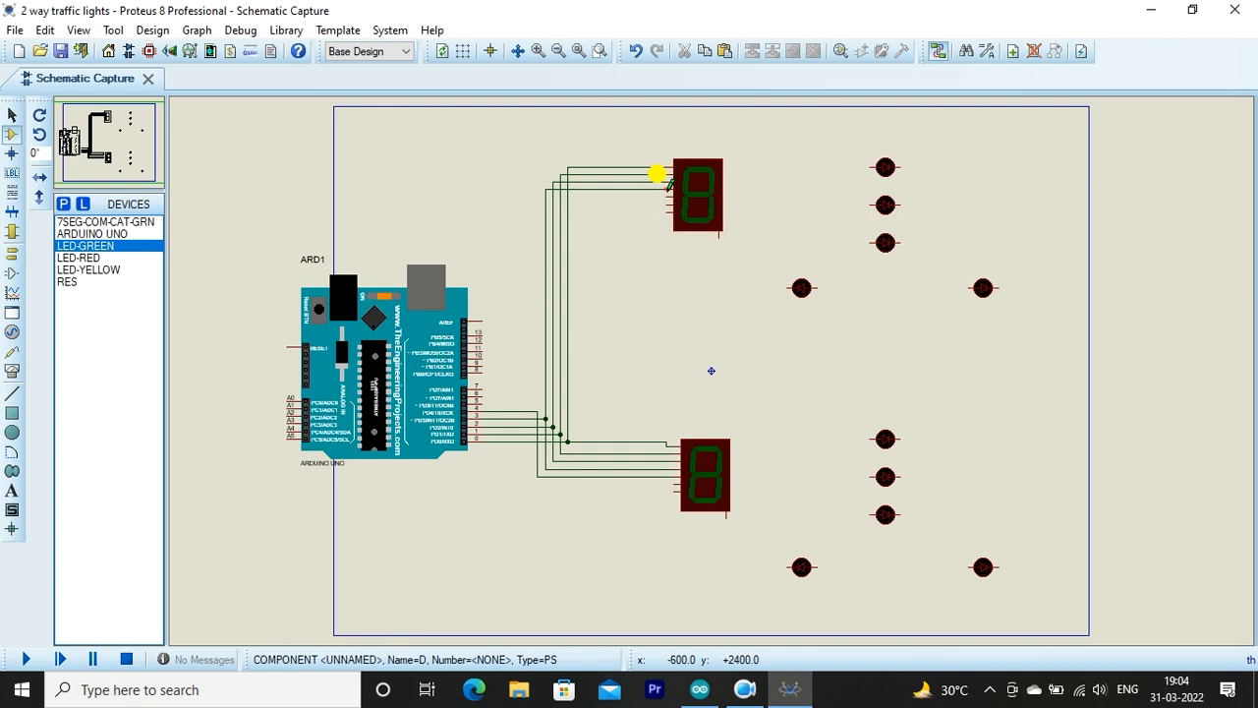
# Join the upper display's fifth segment pin to the pin 4 wire and wire Arduino pin 5 to both displays' sixth segment pins
pyautogui.click(667, 190)
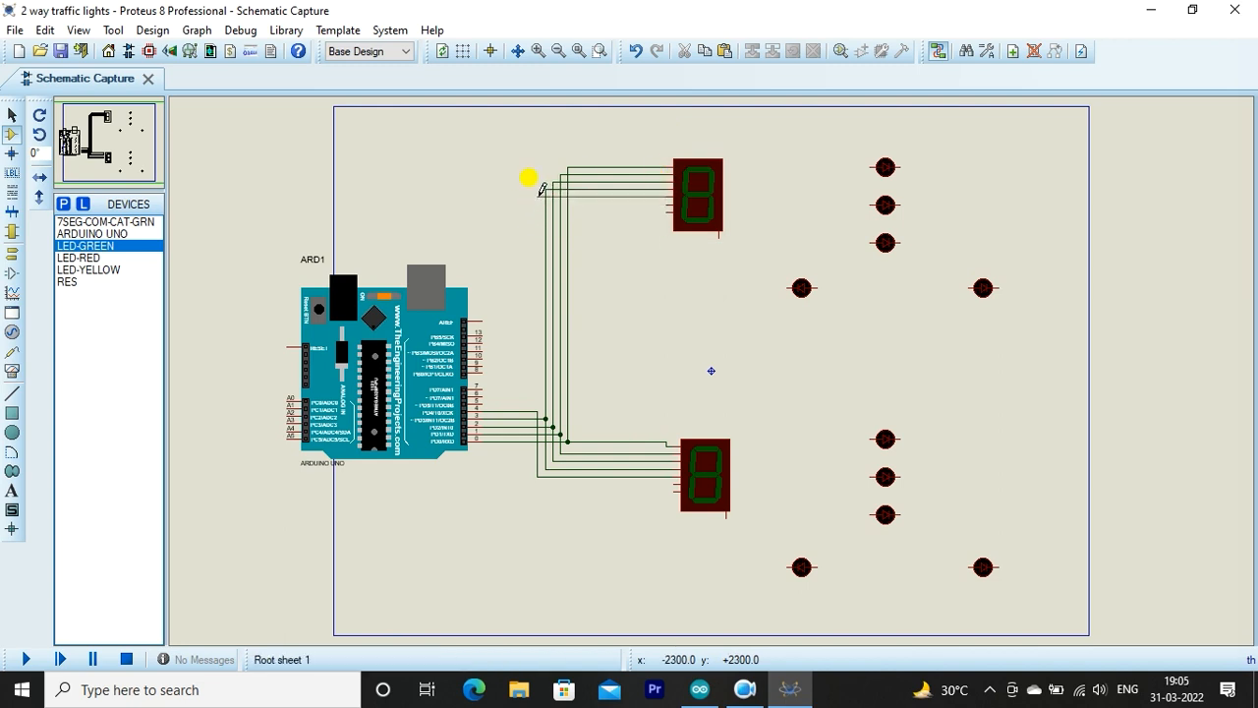
pyautogui.click(539, 409)
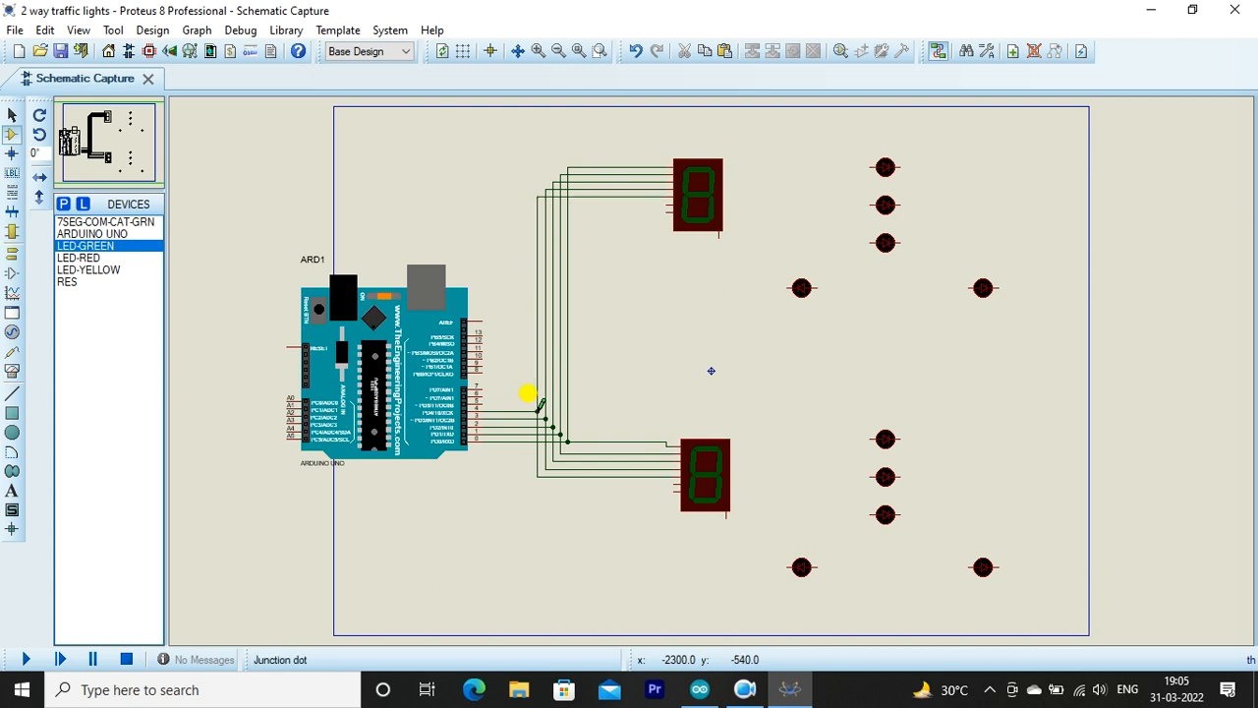
pyautogui.click(481, 398)
pyautogui.click(536, 481)
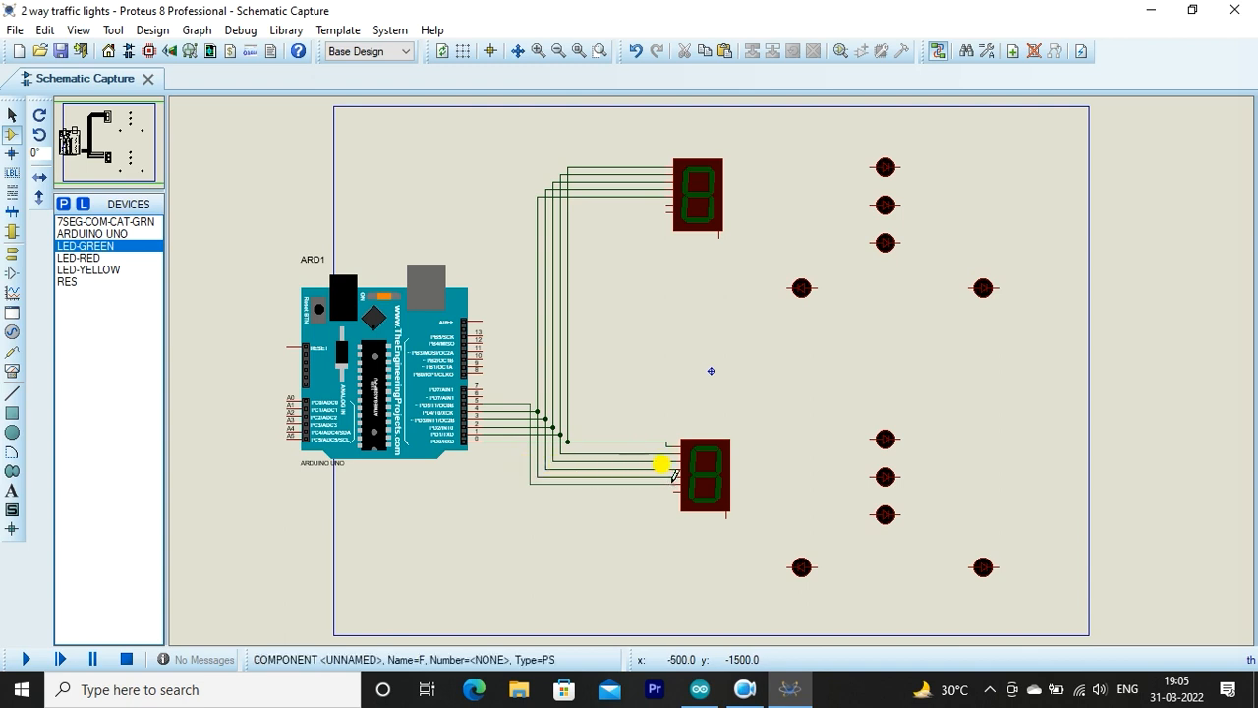
pyautogui.click(667, 197)
pyautogui.click(533, 200)
pyautogui.click(531, 400)
# Wire Arduino pin 6 to the seventh segment pin of both displays and save the project
pyautogui.click(482, 397)
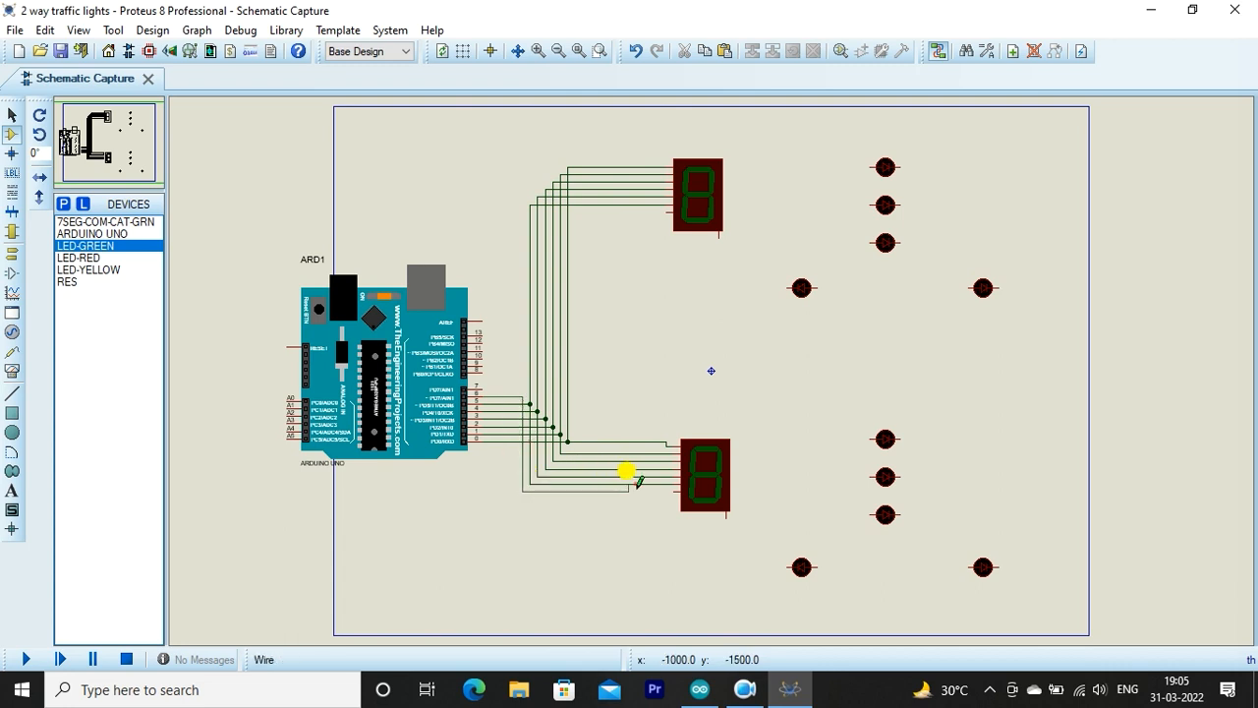
pyautogui.click(671, 485)
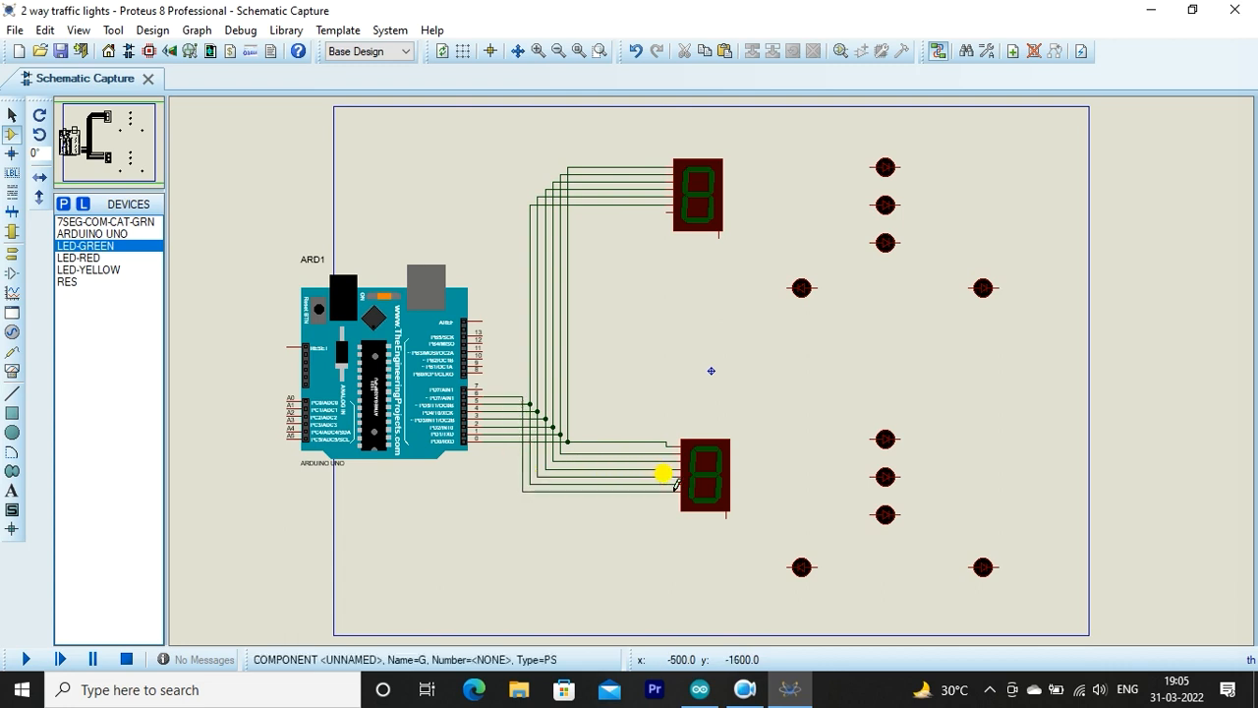
pyautogui.click(668, 205)
pyautogui.click(522, 212)
pyautogui.click(522, 395)
pyautogui.click(62, 56)
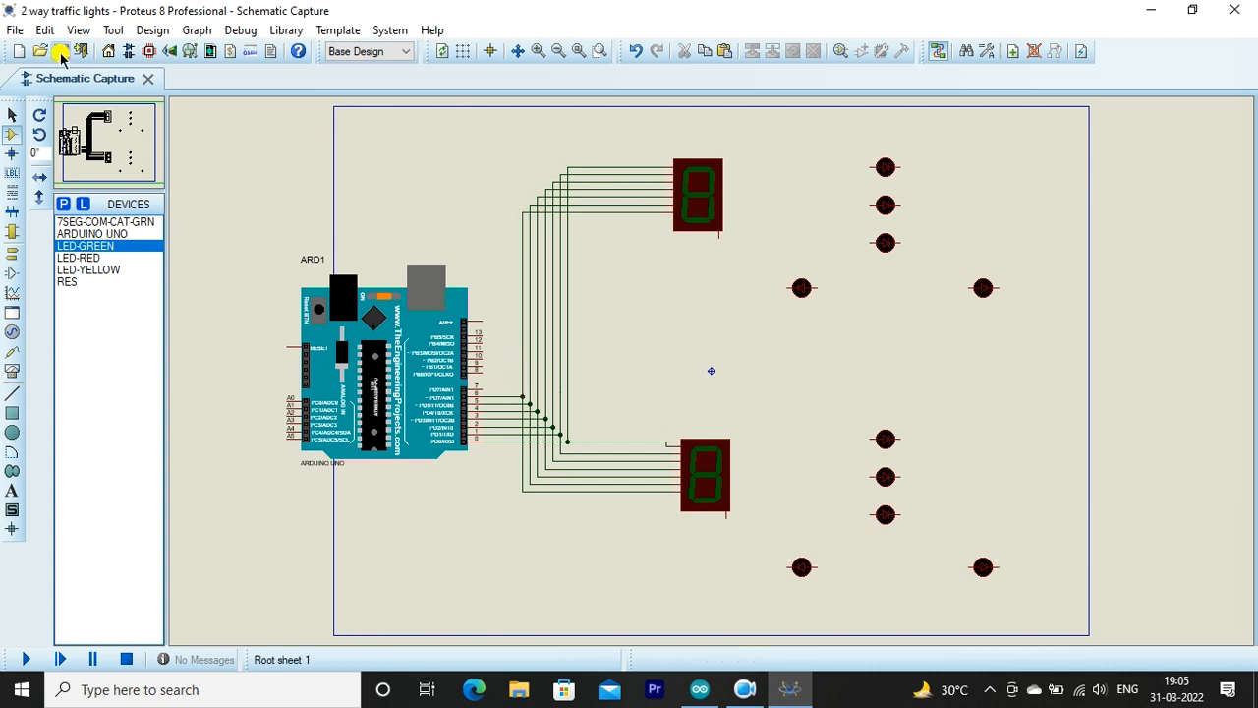
# Straighten the kinked wire running into the lower display's first segment pin by moving its segment into line
pyautogui.rightClick(665, 438)
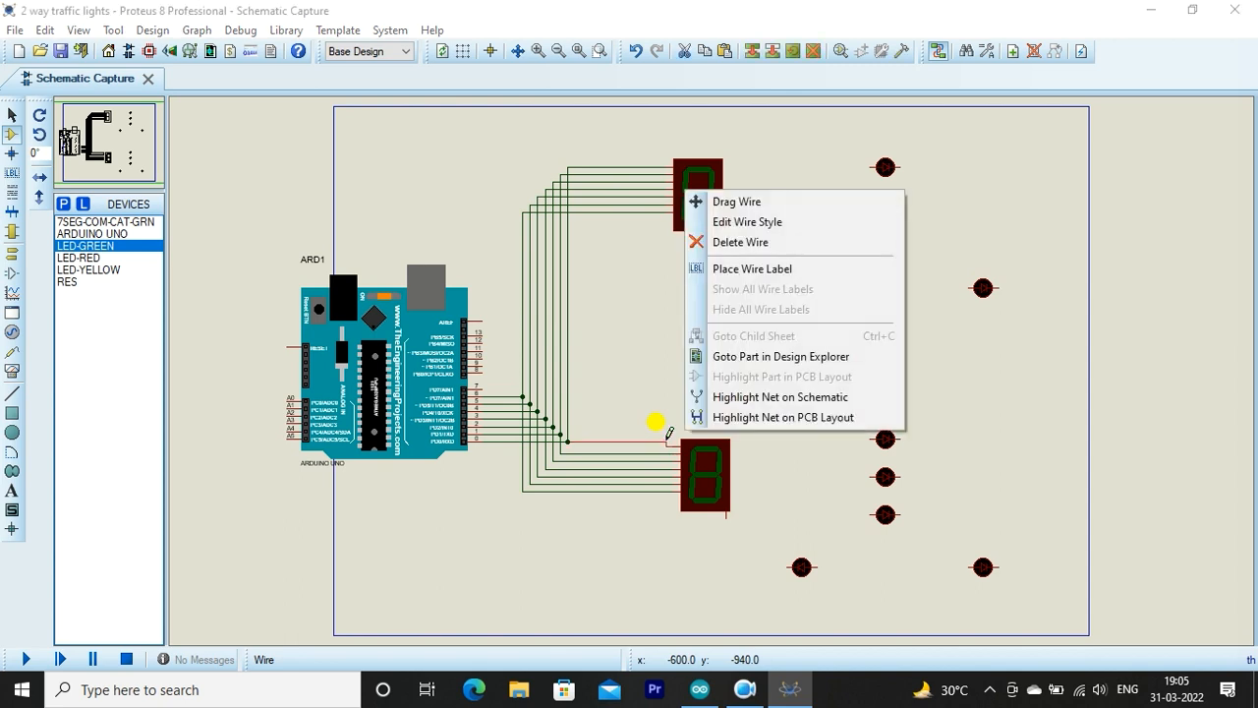
pyautogui.click(710, 225)
pyautogui.click(667, 412)
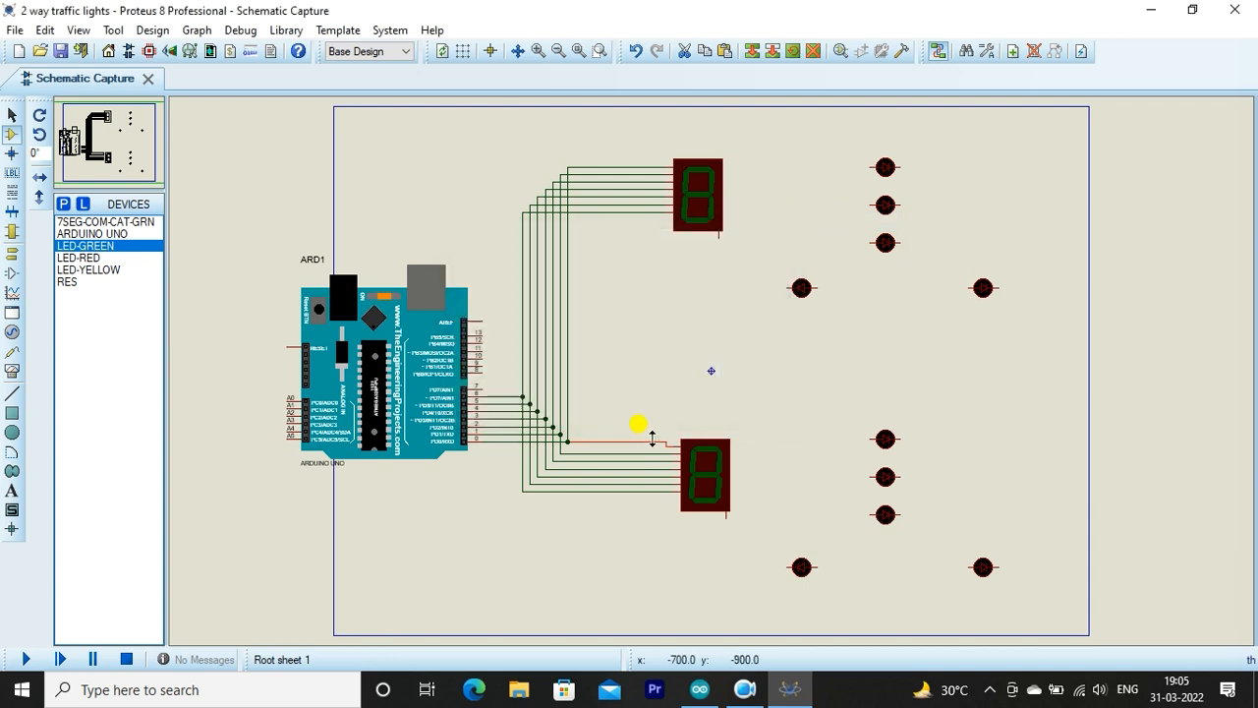
pyautogui.click(614, 399)
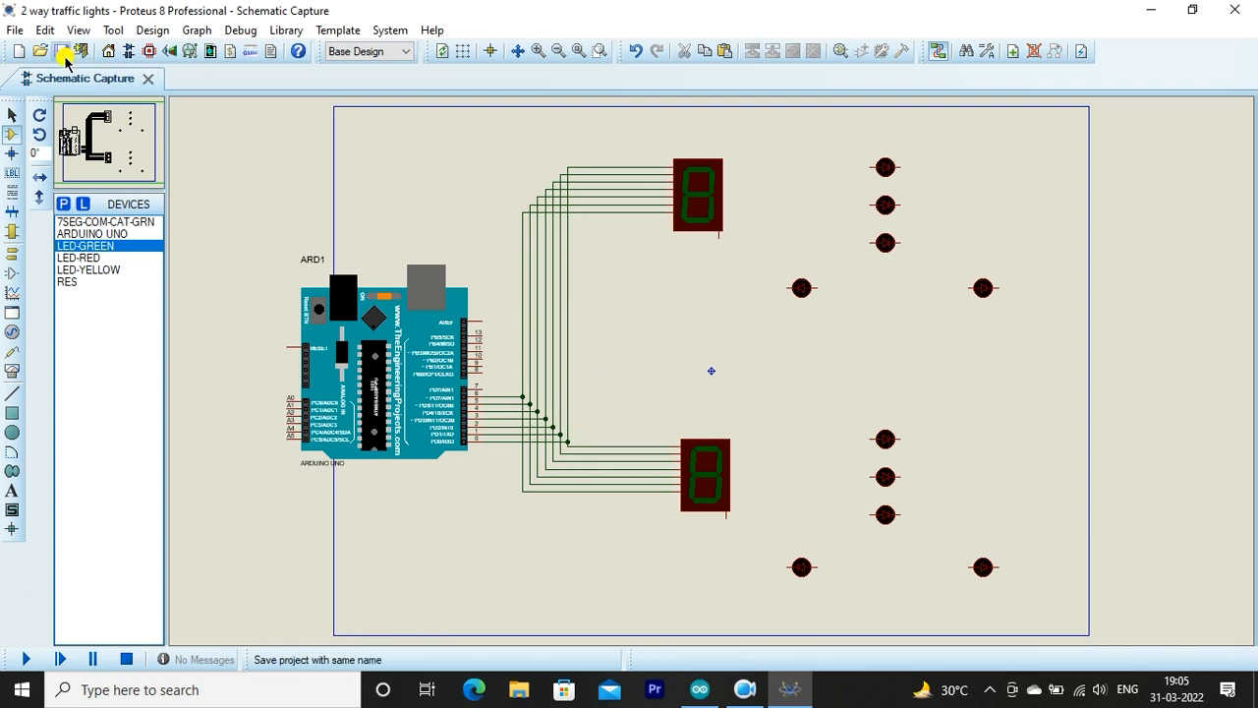
# Connect the inner anode pins of the two side green LEDs with a straight wire in both the upper and lower pairs
pyautogui.click(820, 286)
pyautogui.click(969, 286)
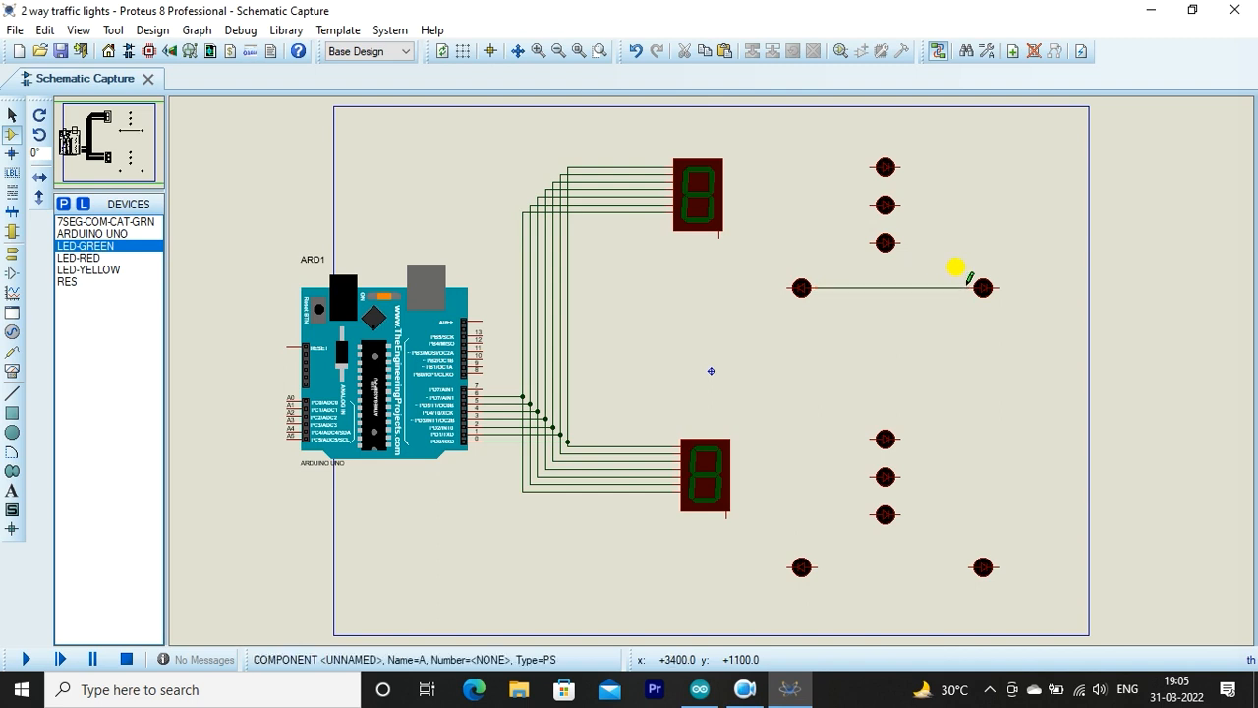
pyautogui.click(820, 564)
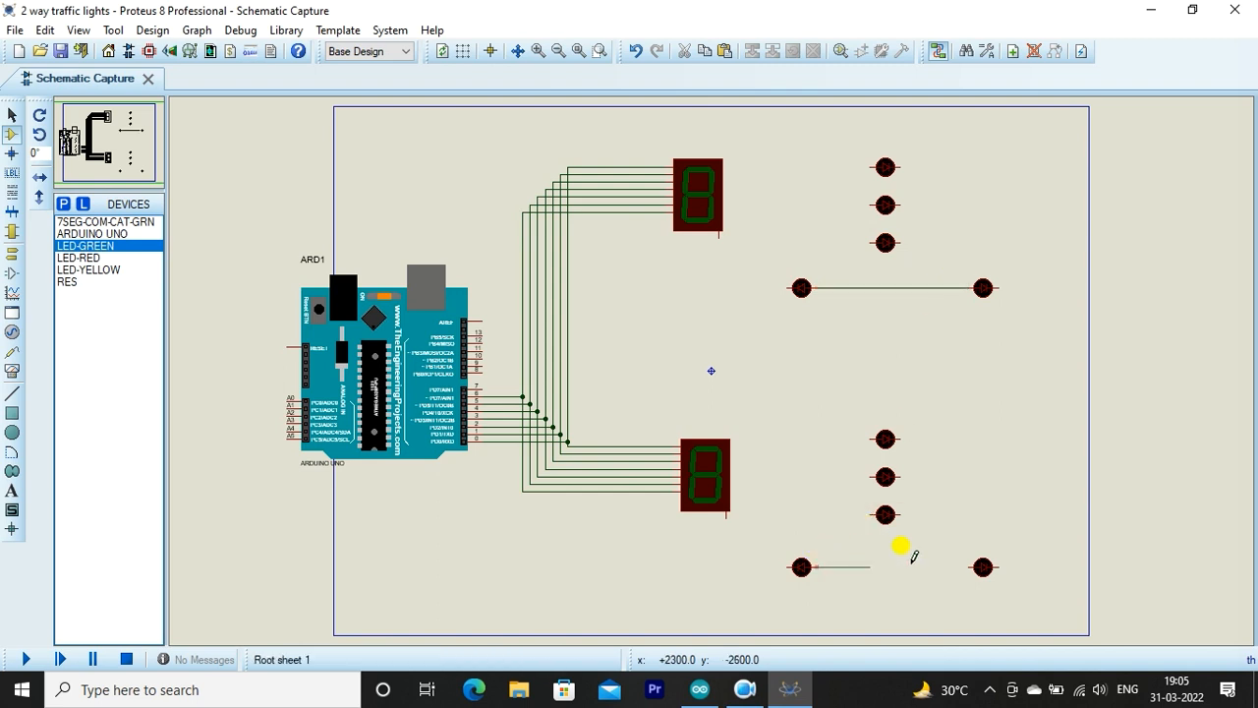
pyautogui.click(974, 565)
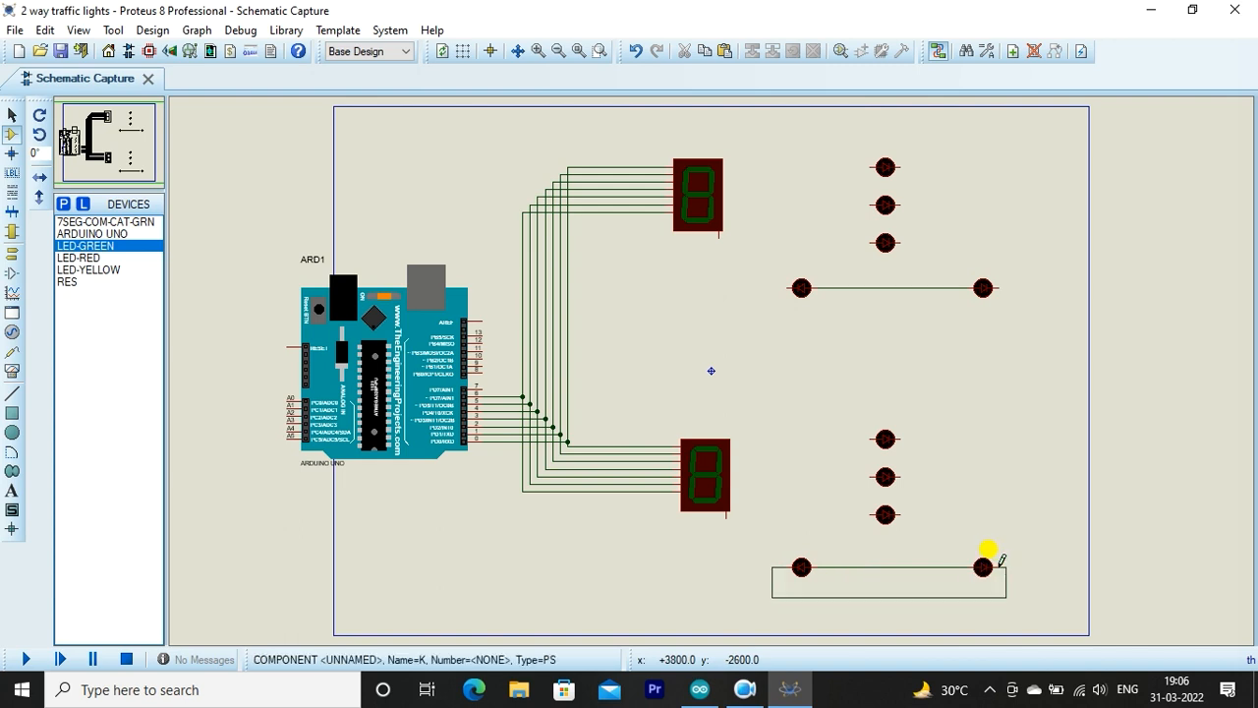
# Connect the outer cathode pins of each side green LED pair with a wire looping beneath the LEDs
pyautogui.click(999, 564)
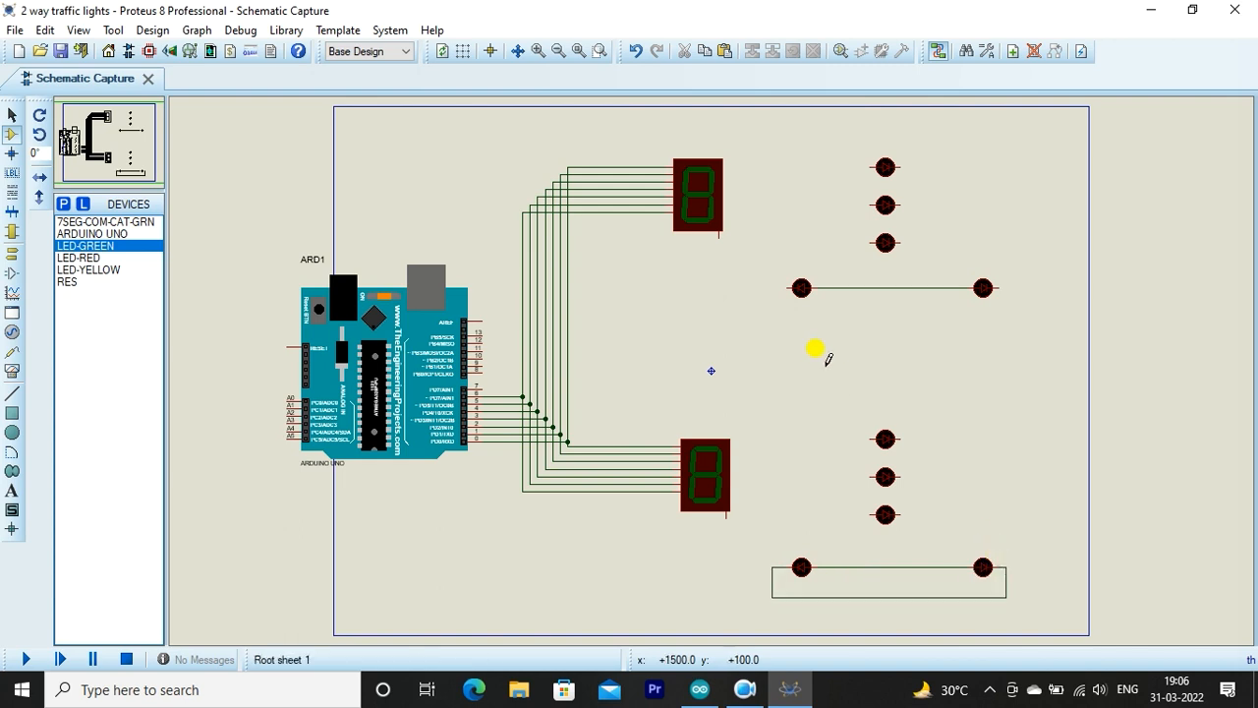
pyautogui.click(786, 284)
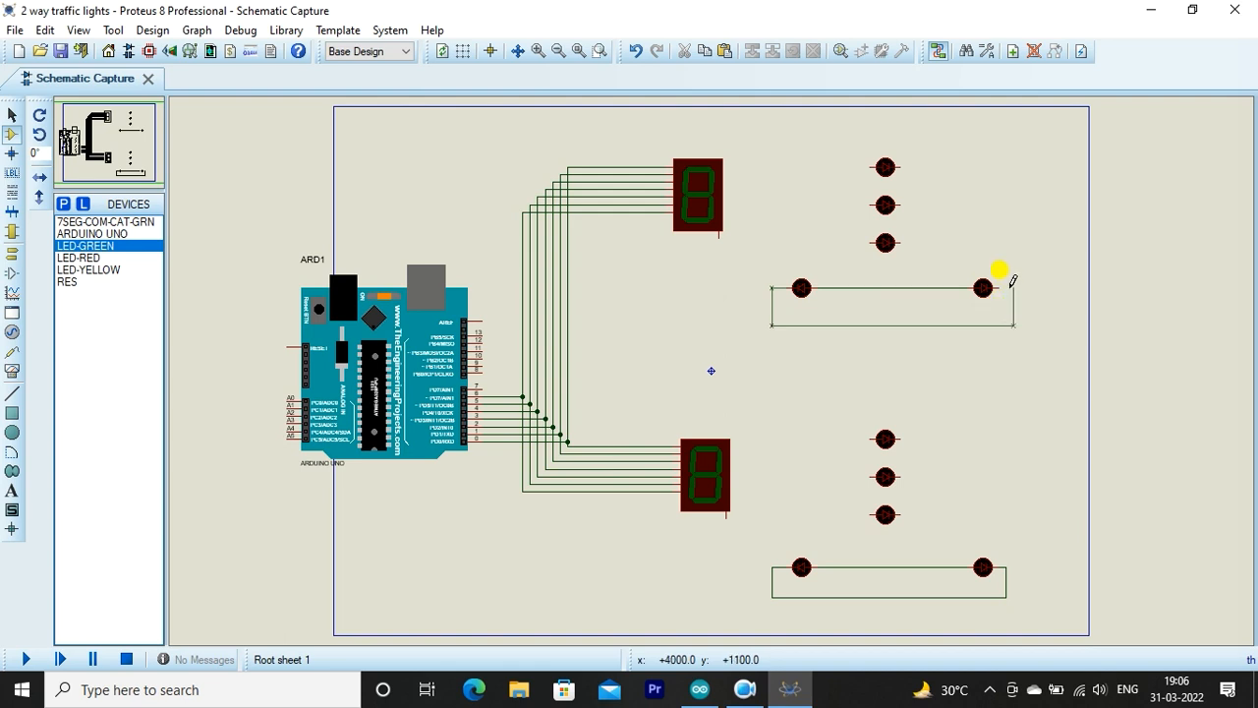
pyautogui.click(992, 286)
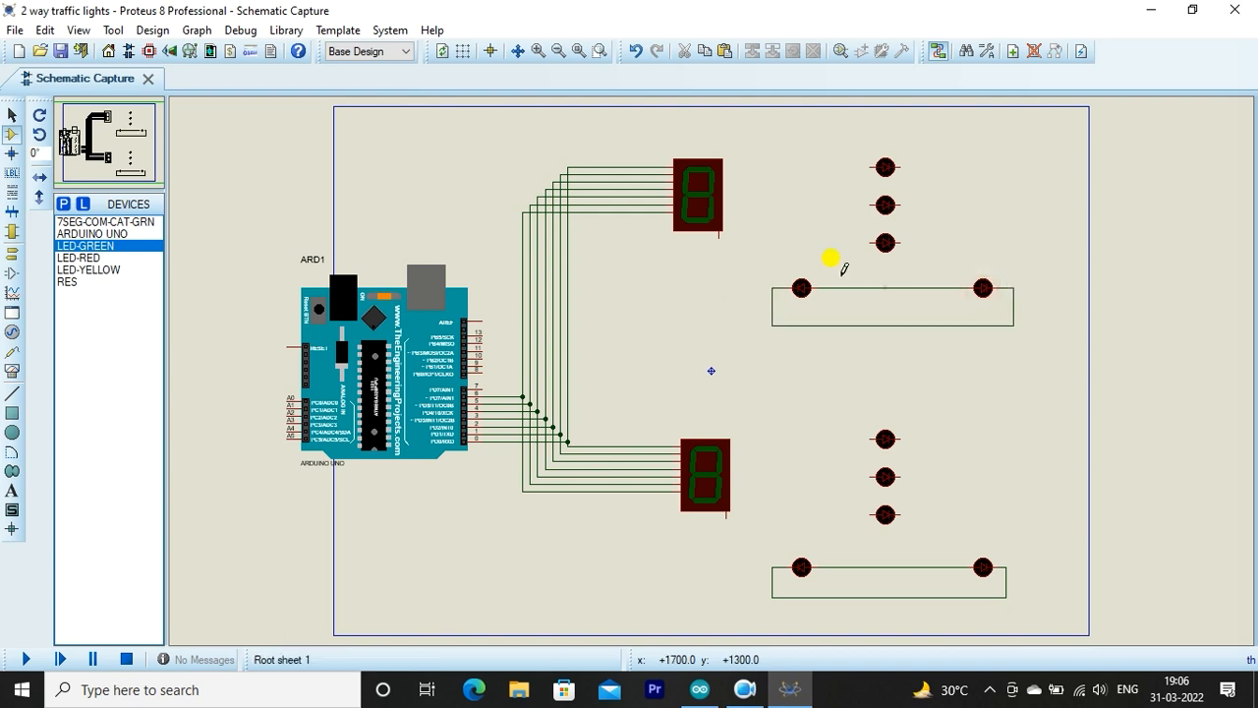
# Place one RES resistor beside the lower-left corner of each 7-segment display, below the segment wires
pyautogui.click(63, 281)
pyautogui.click(625, 226)
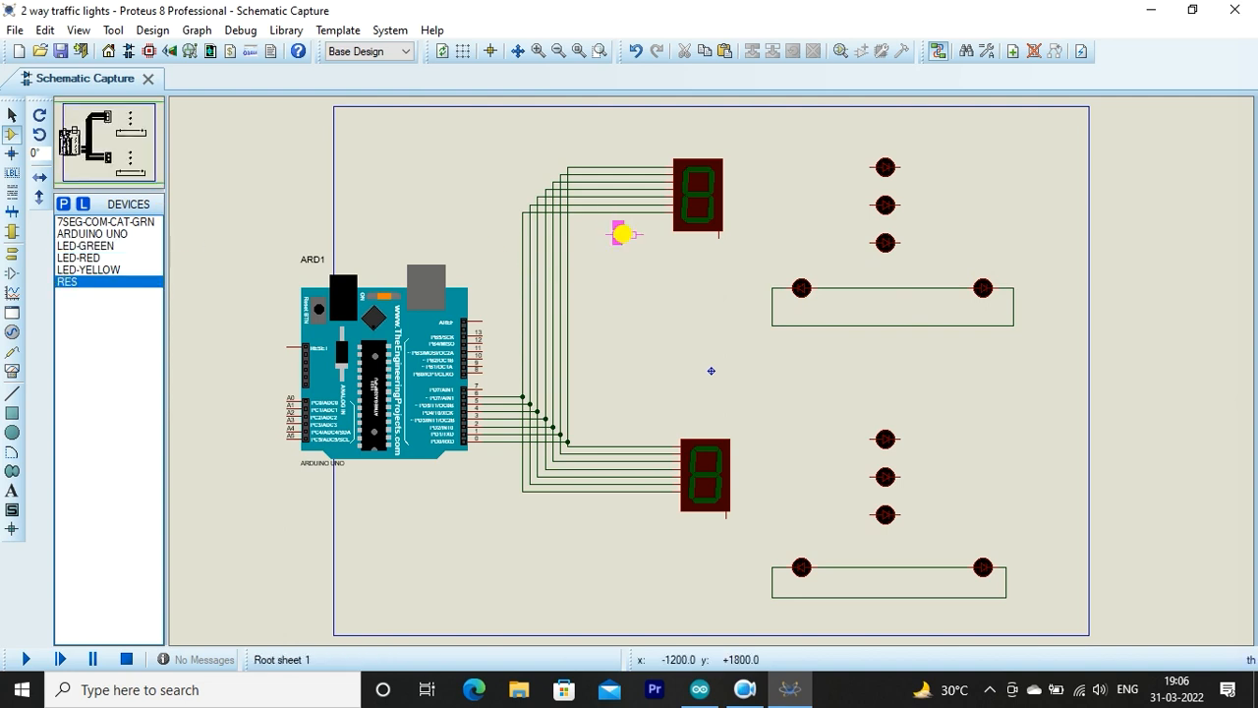
pyautogui.click(629, 226)
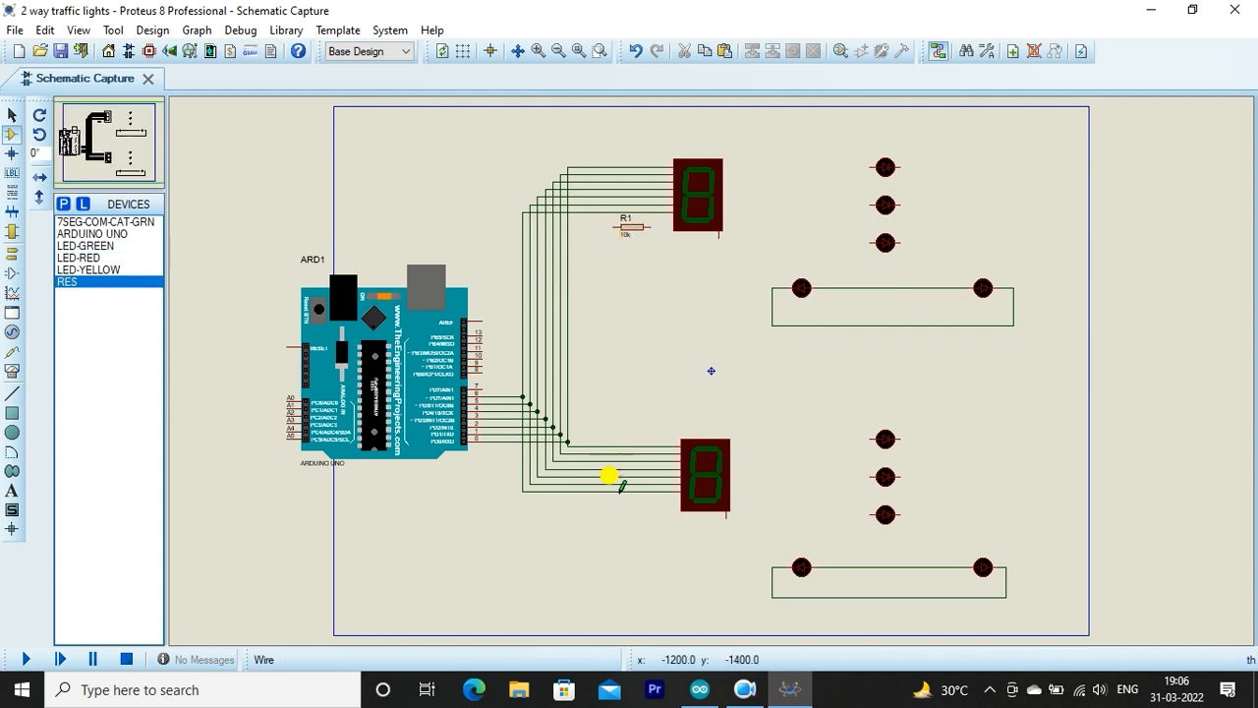
pyautogui.click(629, 507)
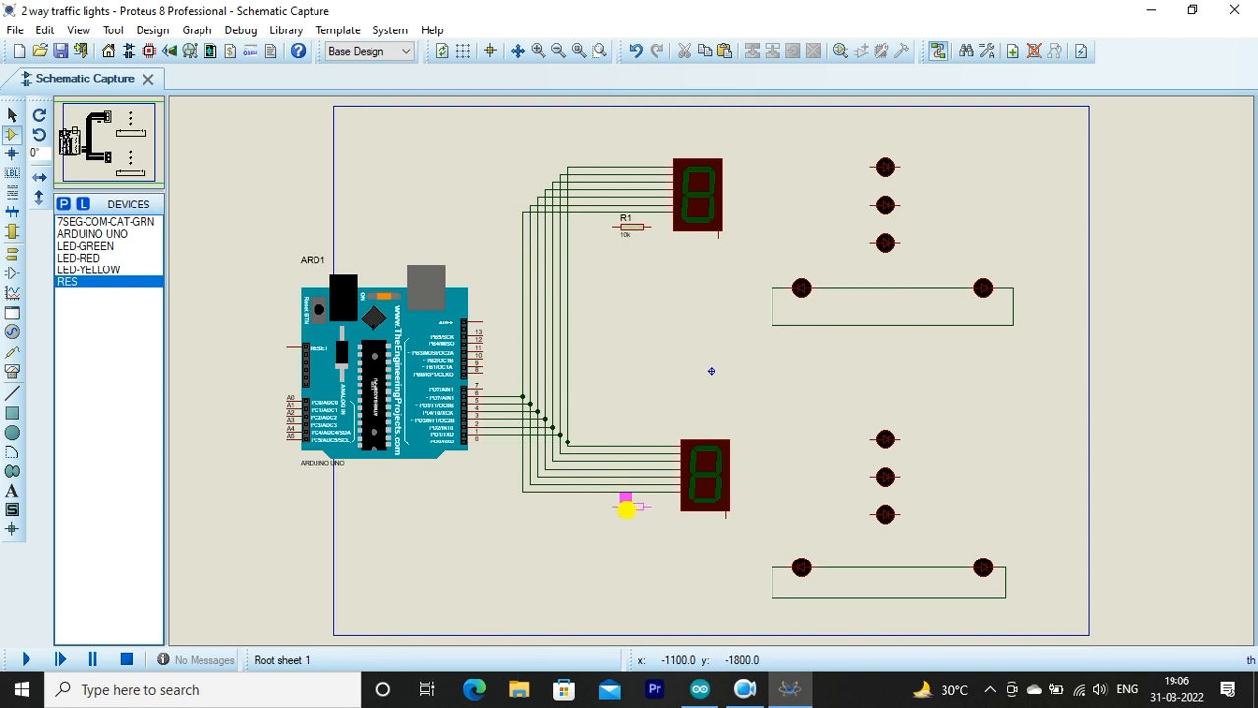
pyautogui.click(627, 508)
# Set the value of both display resistors to 50
pyautogui.doubleClick(626, 516)
pyautogui.write('50')
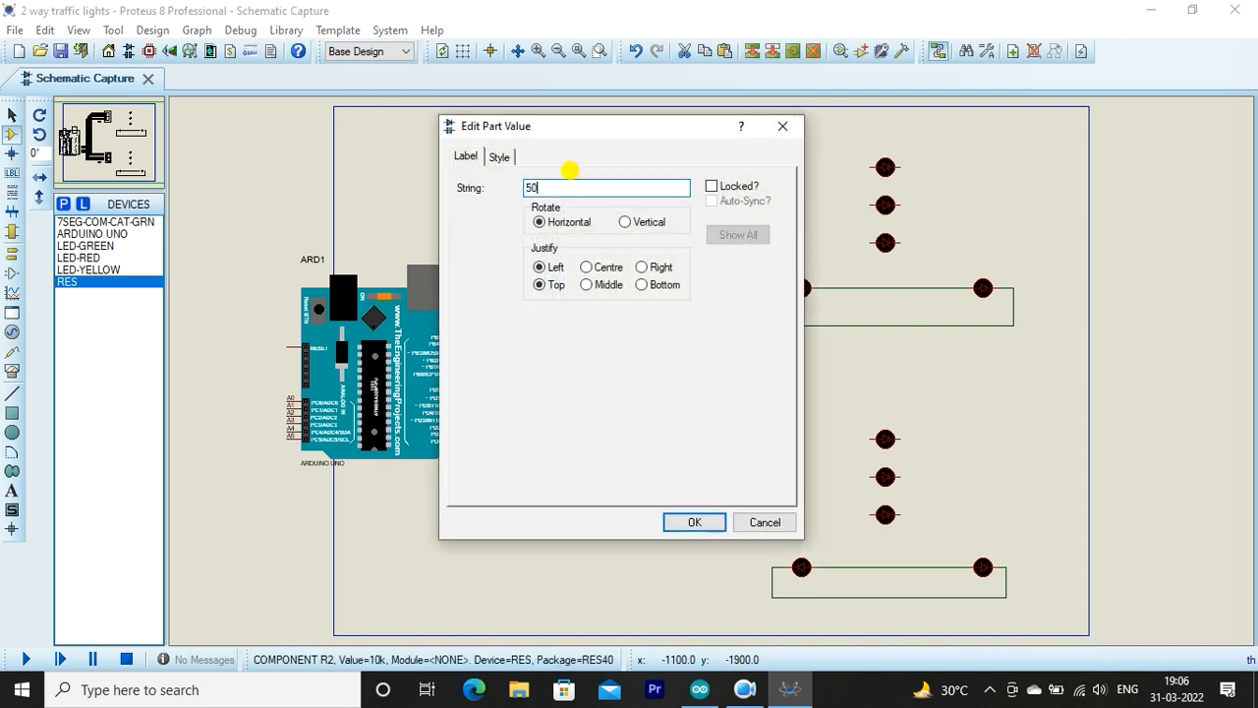
pyautogui.press('Return')
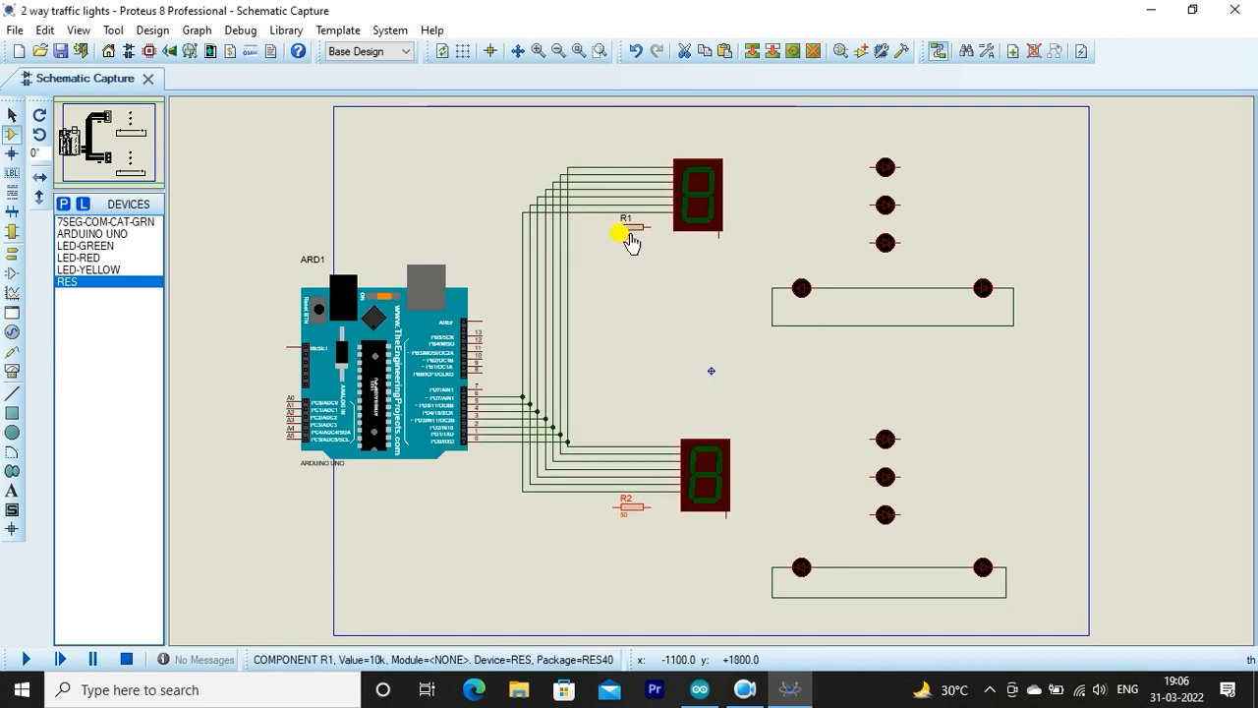
pyautogui.doubleClick(626, 236)
pyautogui.write('50')
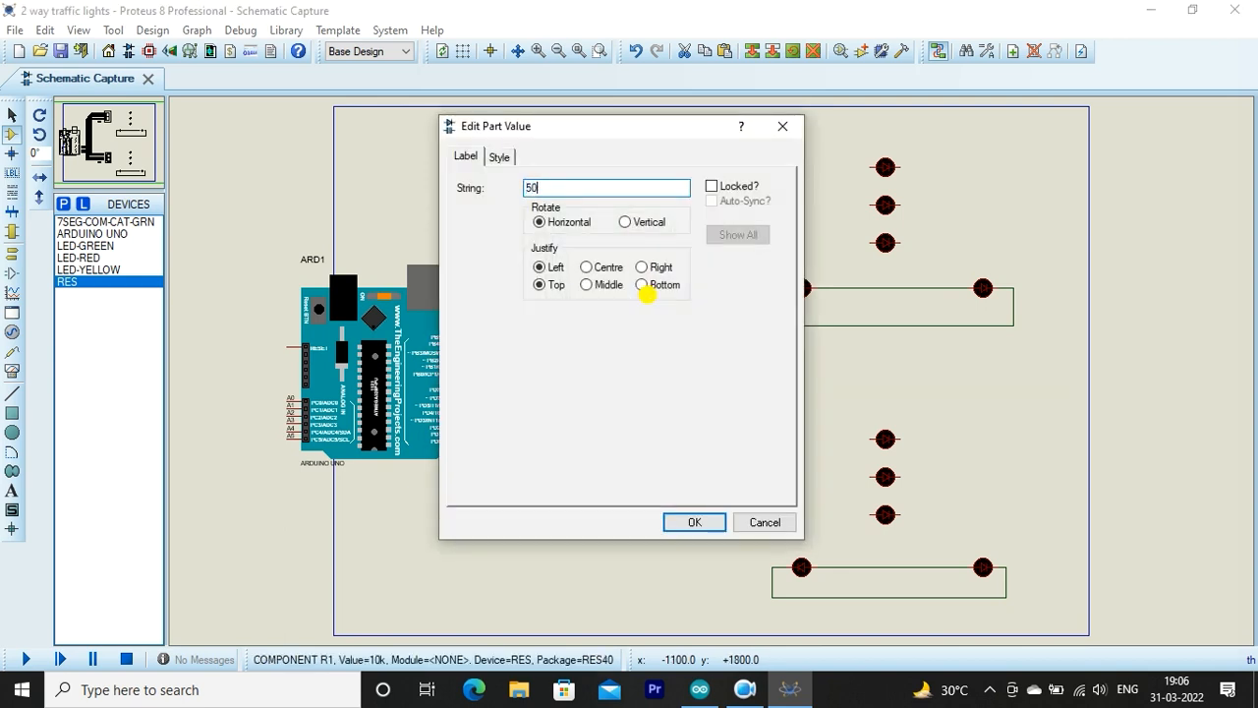
pyautogui.press('Return')
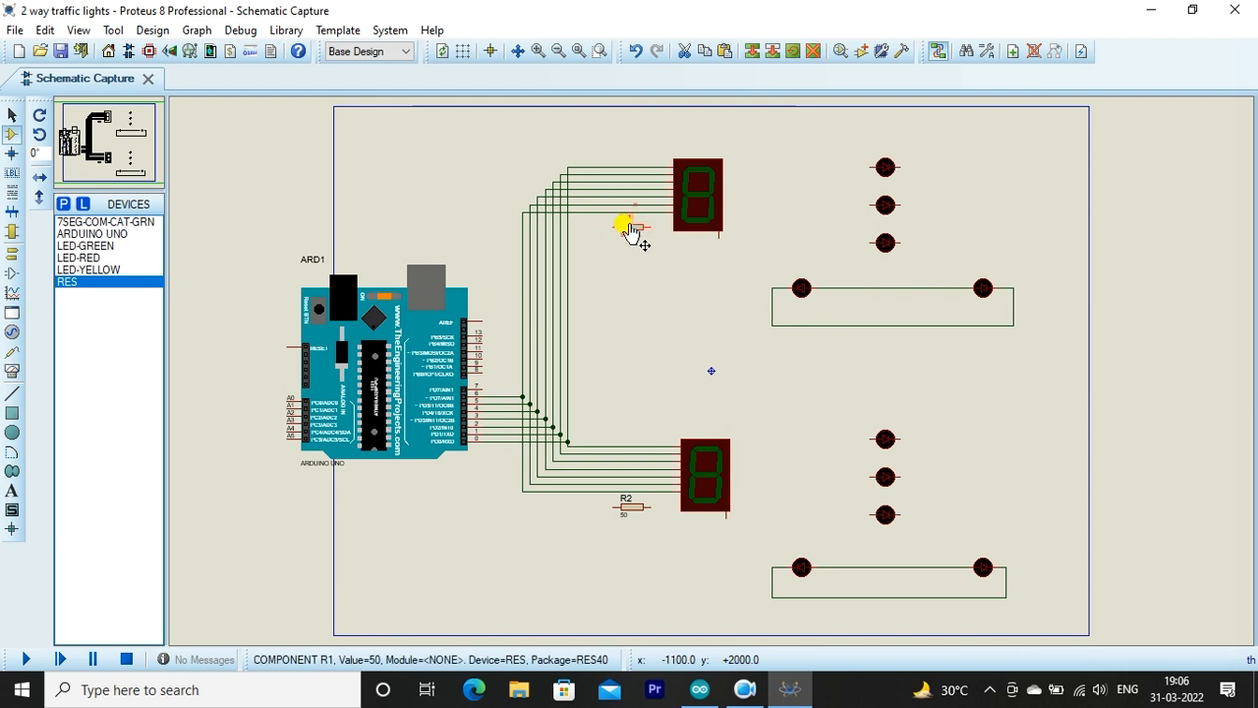
# Clear the part ID labels of both display resistors
pyautogui.doubleClick(623, 220)
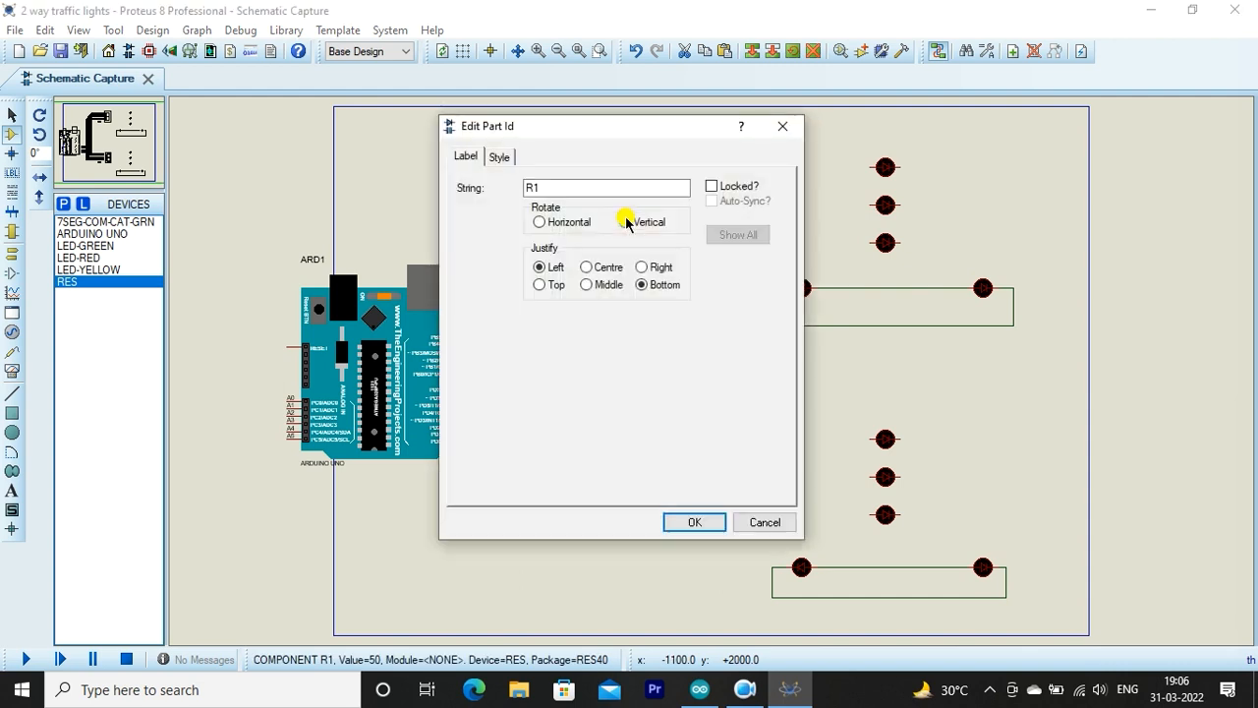
pyautogui.doubleClick(539, 187)
pyautogui.write('R')
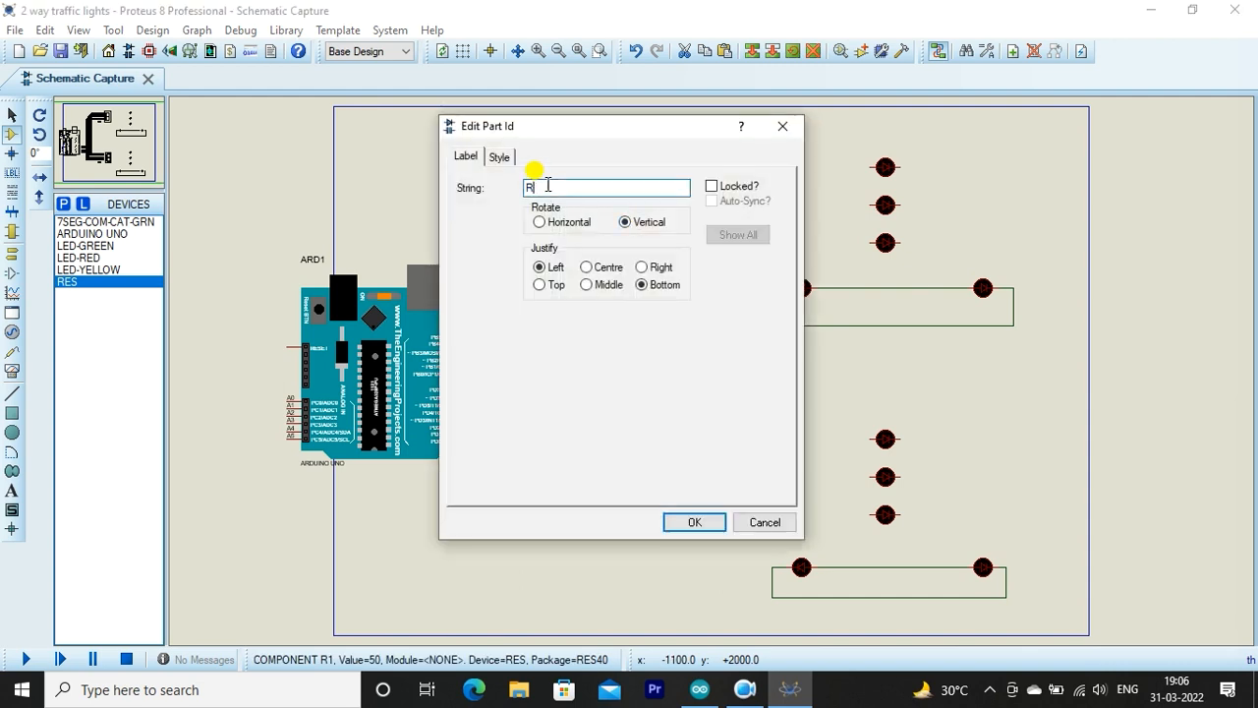
pyautogui.press('Return')
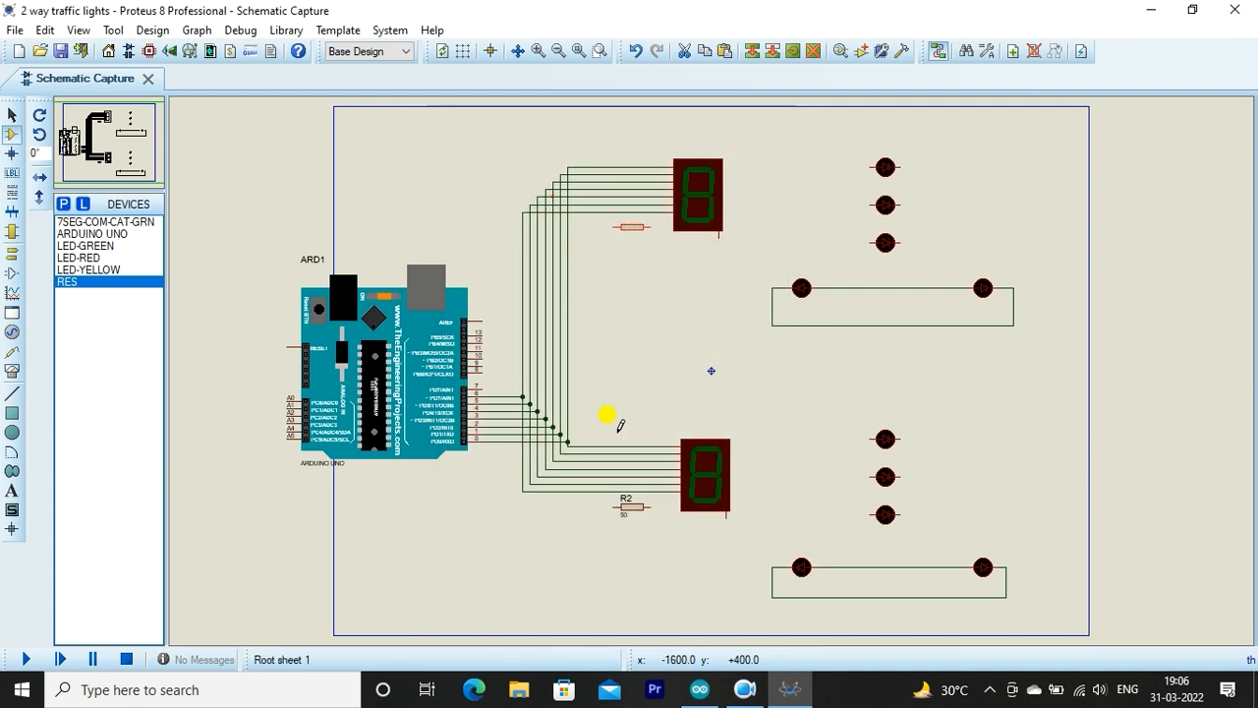
pyautogui.doubleClick(623, 500)
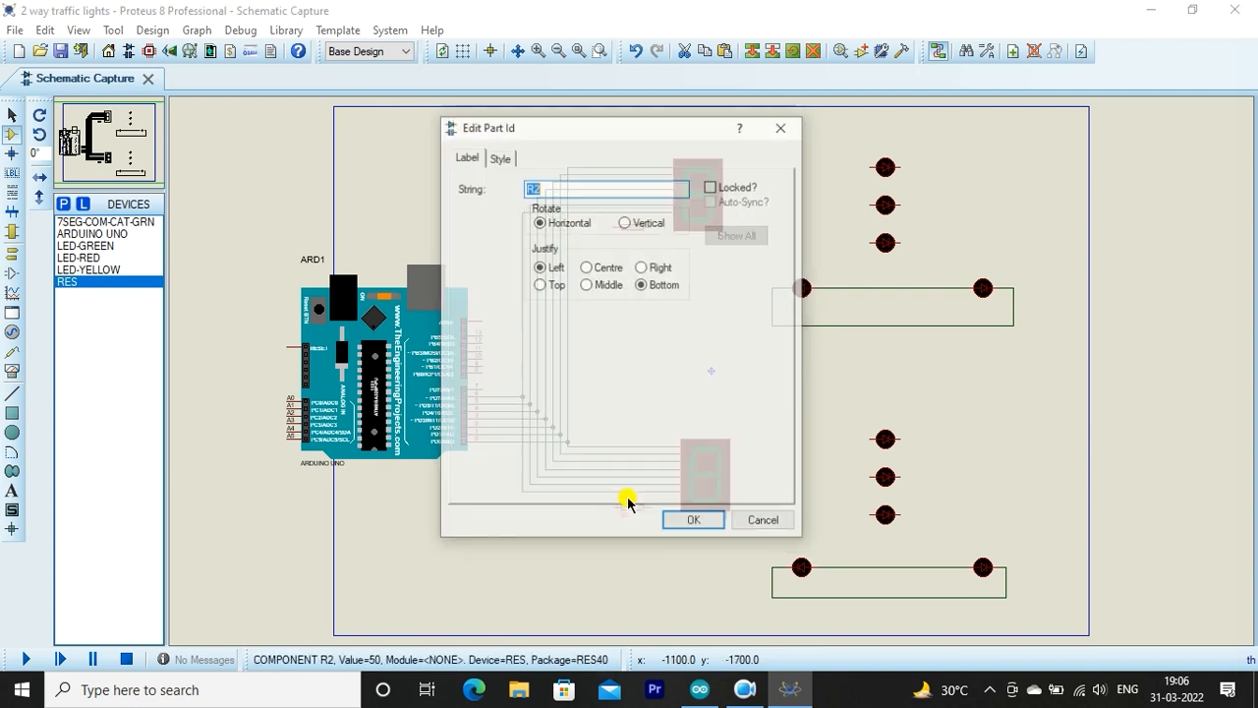
pyautogui.press('Return')
# Wire the upper resistor's display-side end to the common pin of the upper 7-segment display, routing beneath the display
pyautogui.scroll(1, 629, 489)
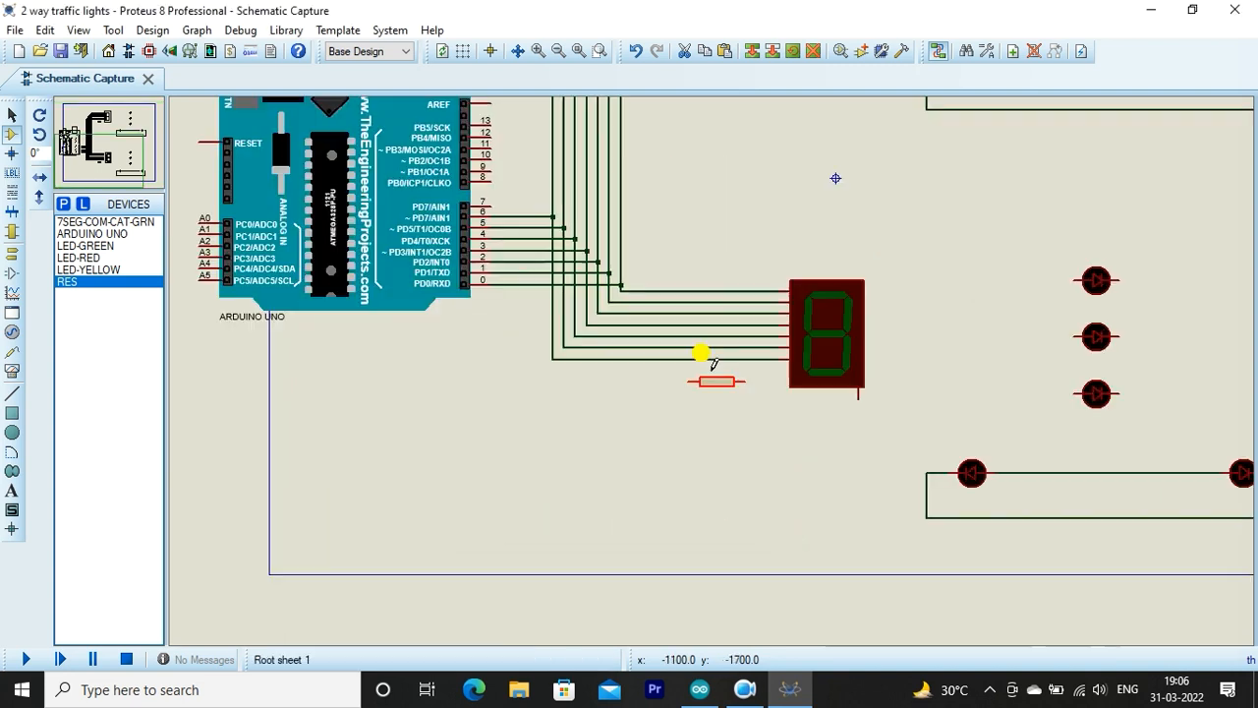
pyautogui.click(105, 157)
pyautogui.moveTo(734, 163); pyautogui.dragTo(723, 475)
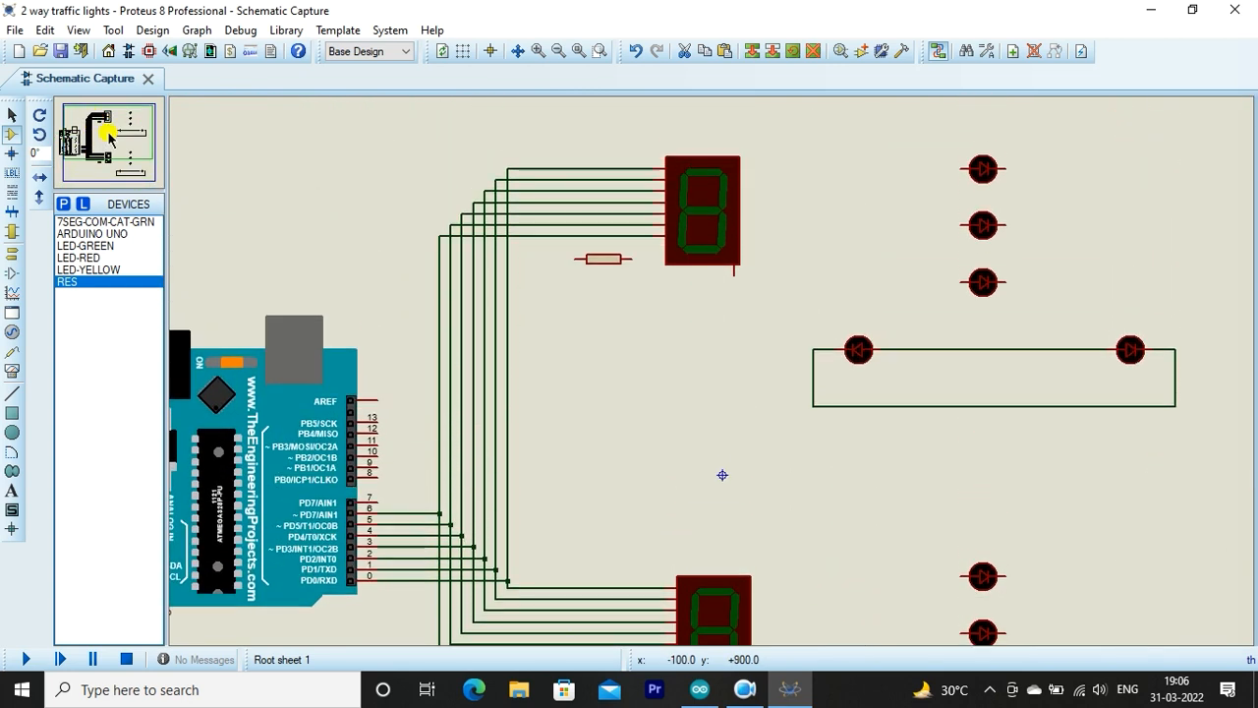
pyautogui.click(633, 259)
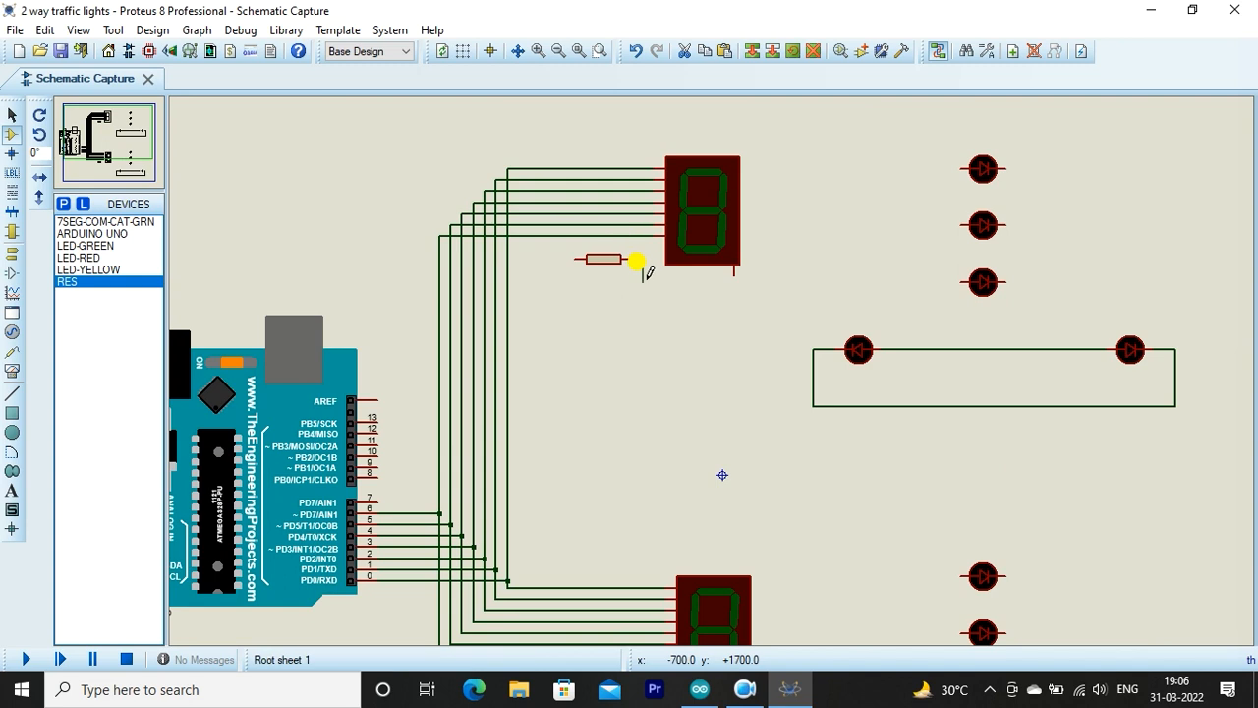
pyautogui.click(733, 273)
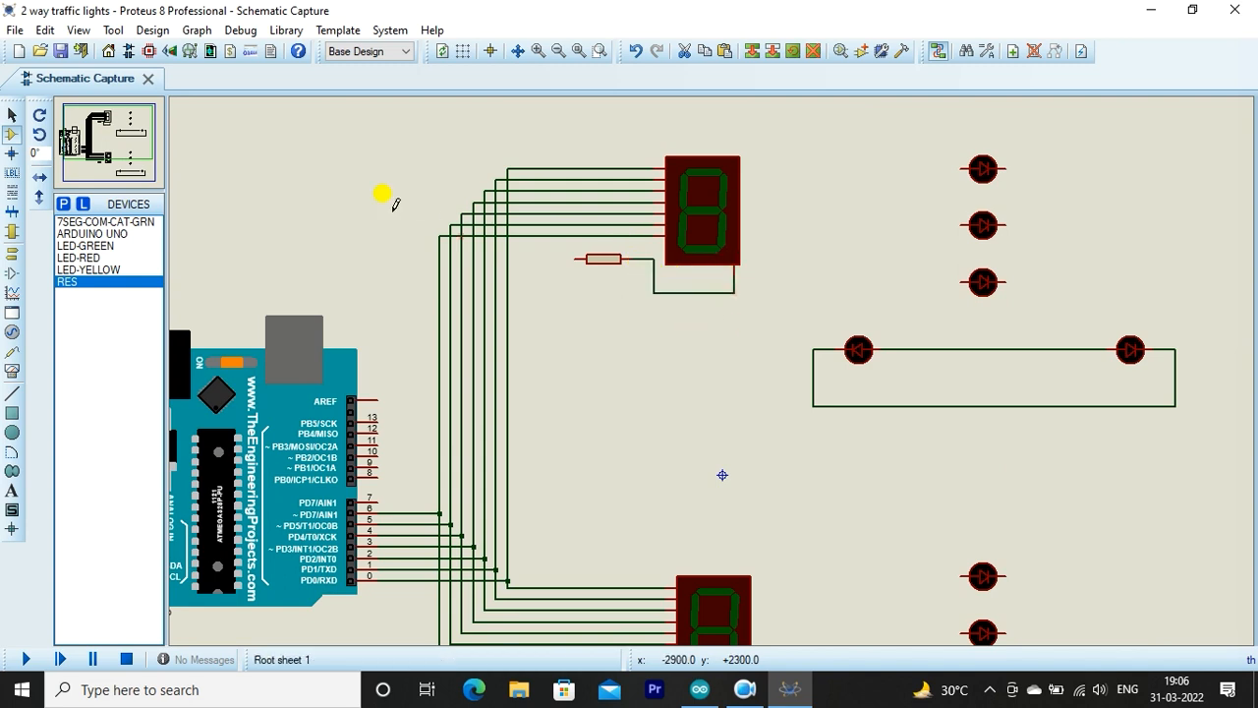
# Wire the lower resistor's display-side end to the common pin of the lower 7-segment display, routing beneath the display
pyautogui.click(90, 147)
pyautogui.click(89, 152)
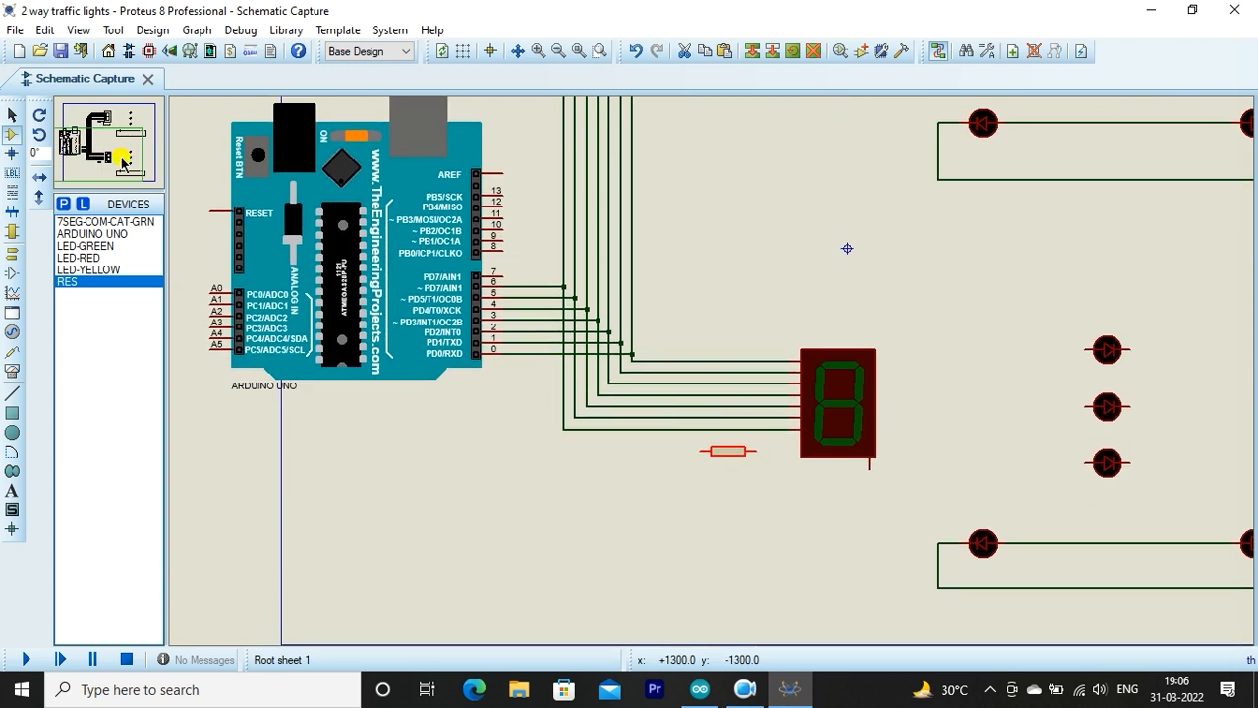
pyautogui.click(771, 454)
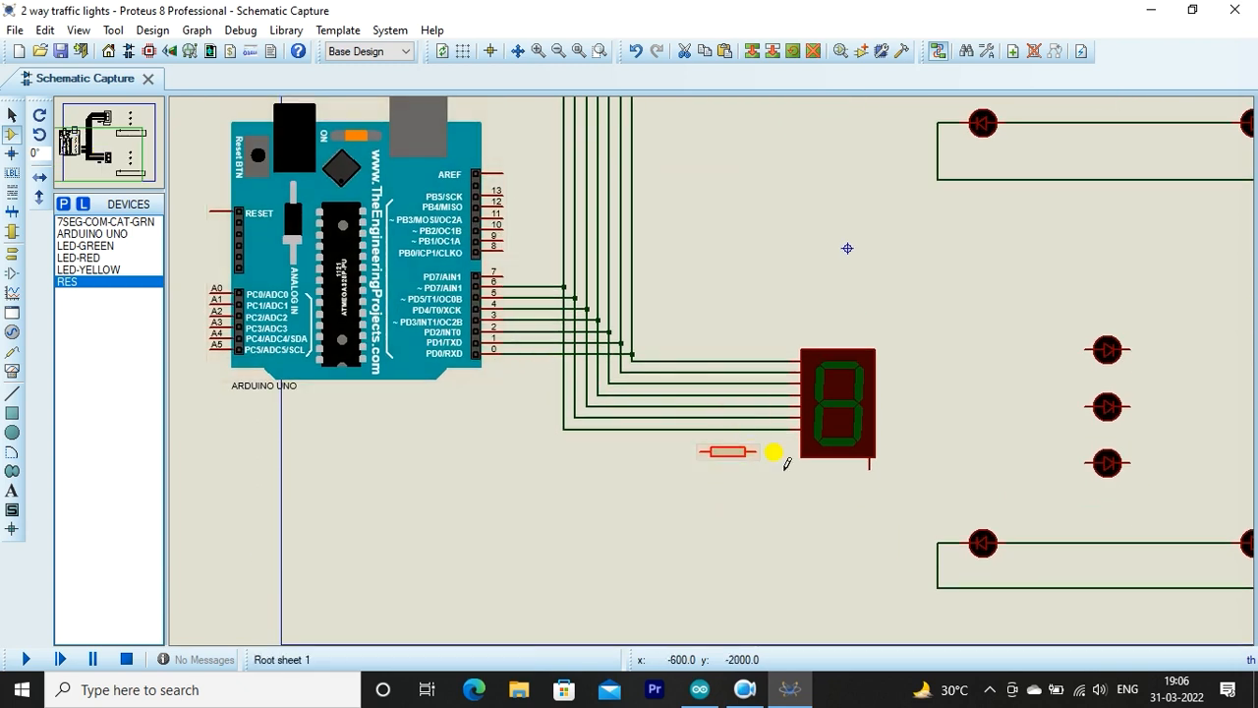
pyautogui.click(765, 447)
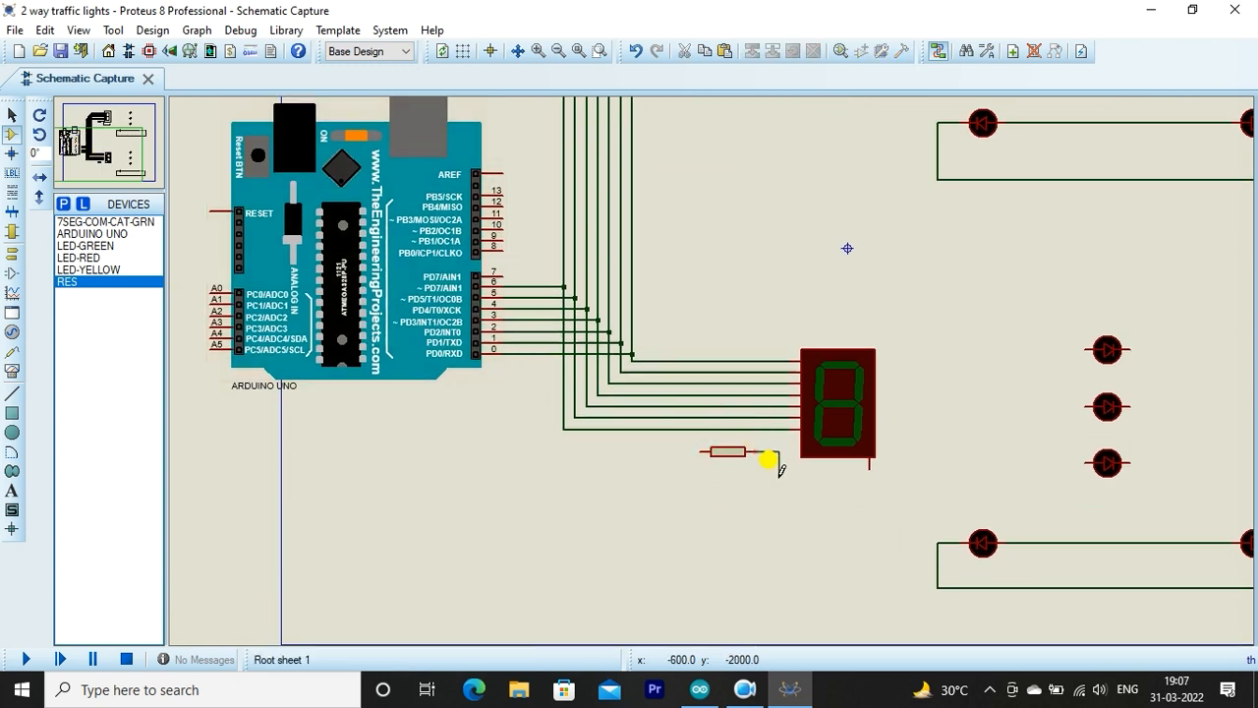
pyautogui.click(871, 469)
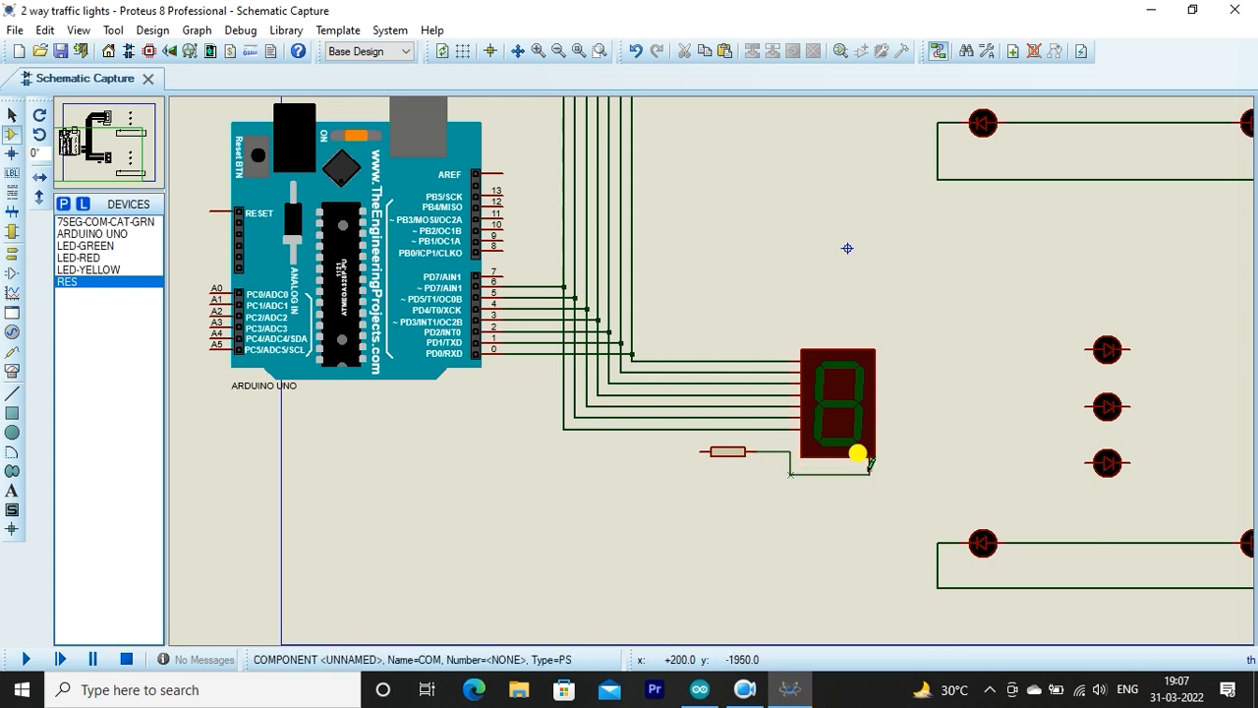
# Place a ground terminal beside the lower display resistor and wire it to the resistor's free end
pyautogui.click(11, 256)
pyautogui.click(68, 283)
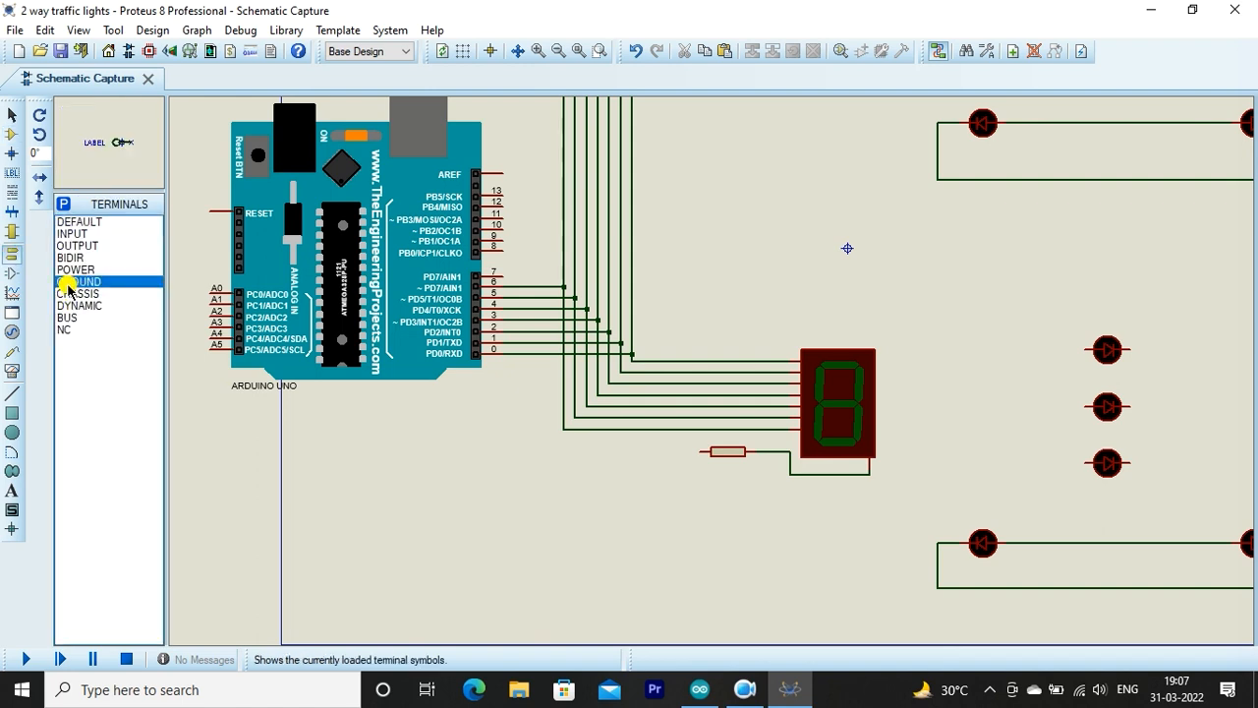
pyautogui.click(675, 475)
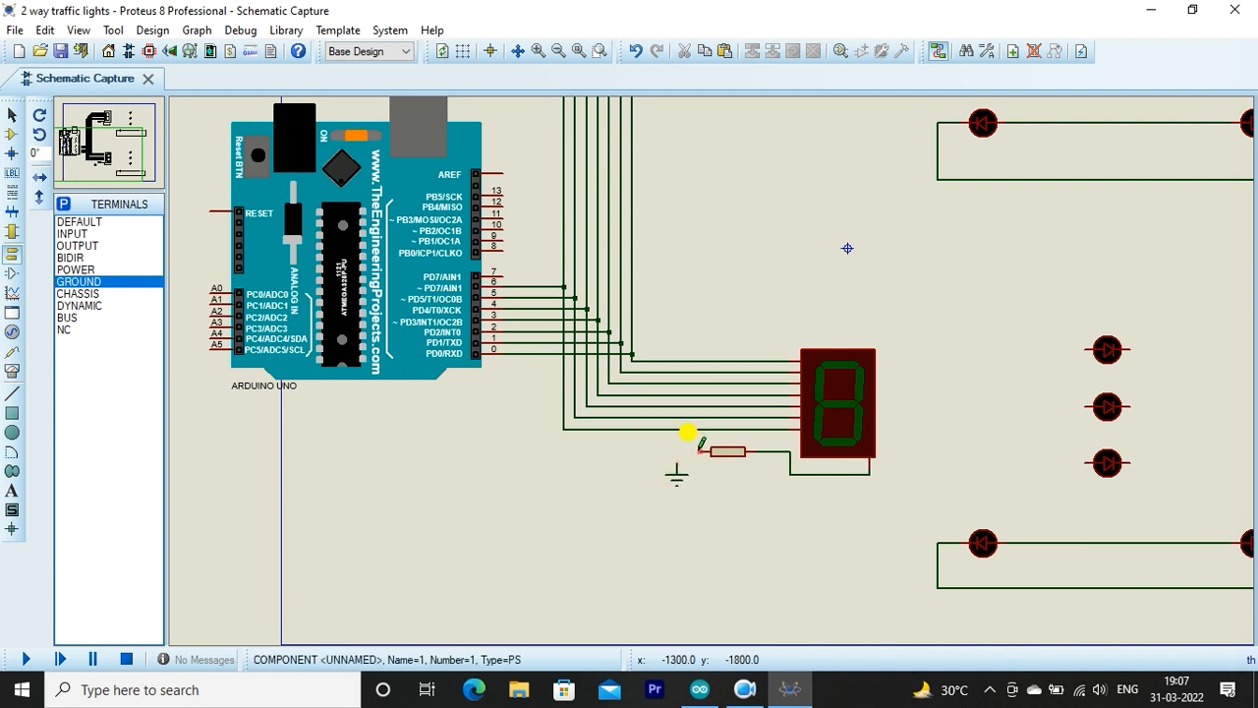
pyautogui.click(678, 456)
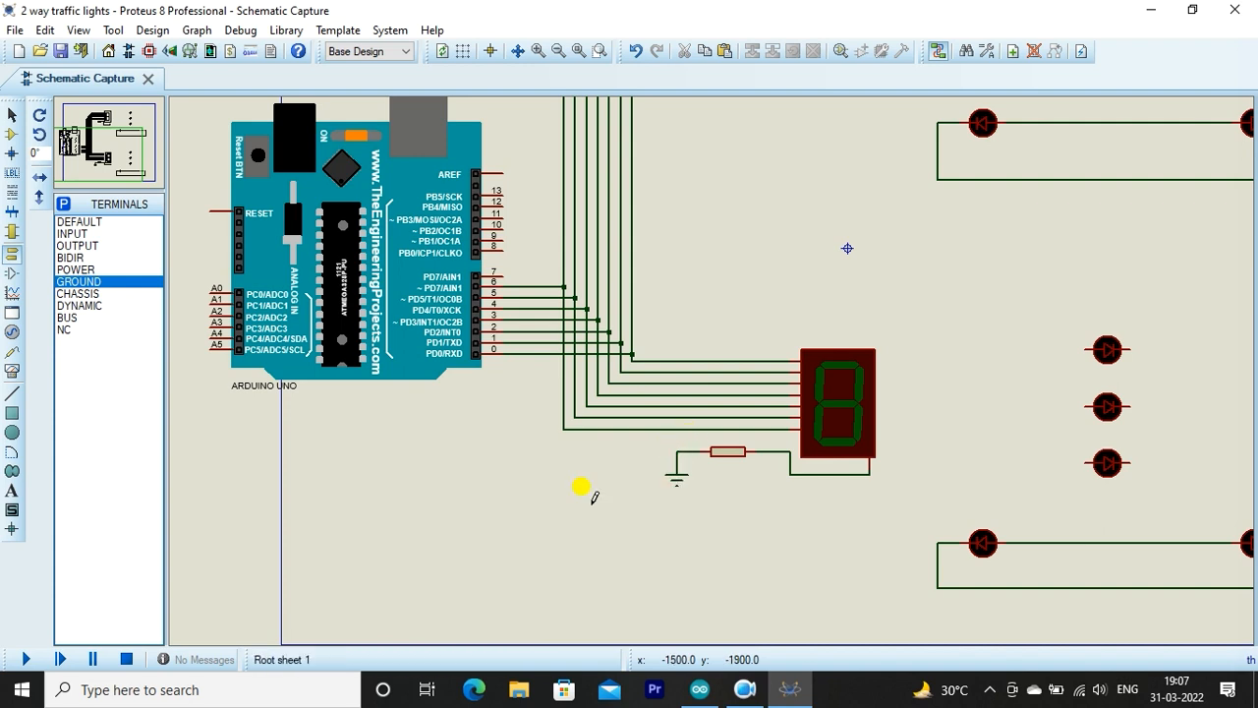
# Place a ground terminal beside the upper display resistor and wire it to the resistor's free end
pyautogui.scroll(-2, 478, 508)
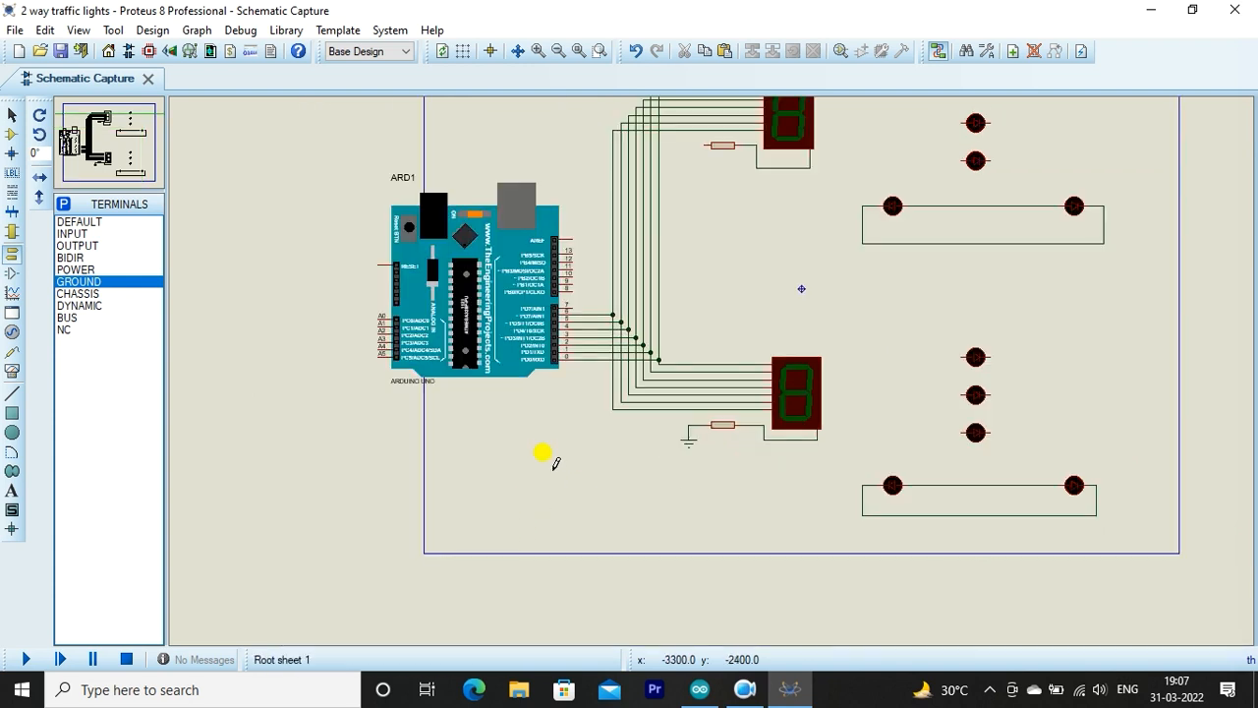
pyautogui.click(83, 146)
pyautogui.moveTo(83, 145); pyautogui.dragTo(115, 141)
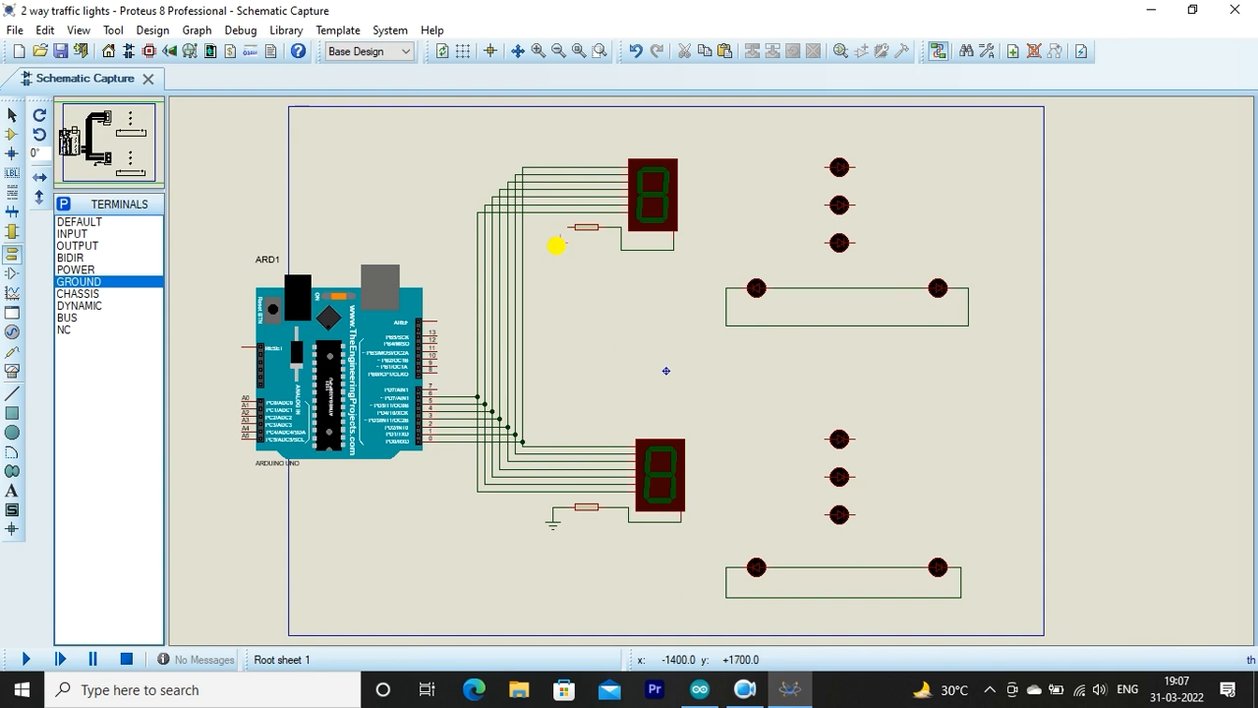
pyautogui.click(557, 243)
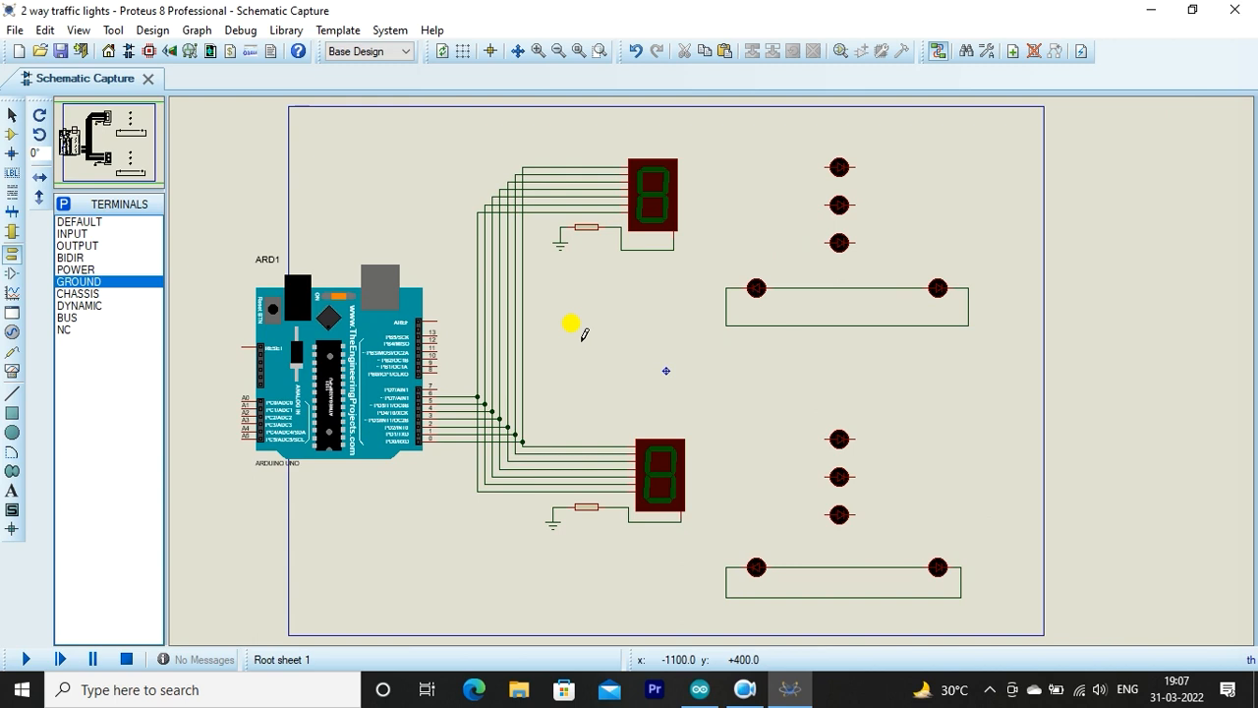
# Wire Arduino pin 10 to the anode of the top LED in the lower three-LED column, routing beneath the lower display
pyautogui.click(439, 355)
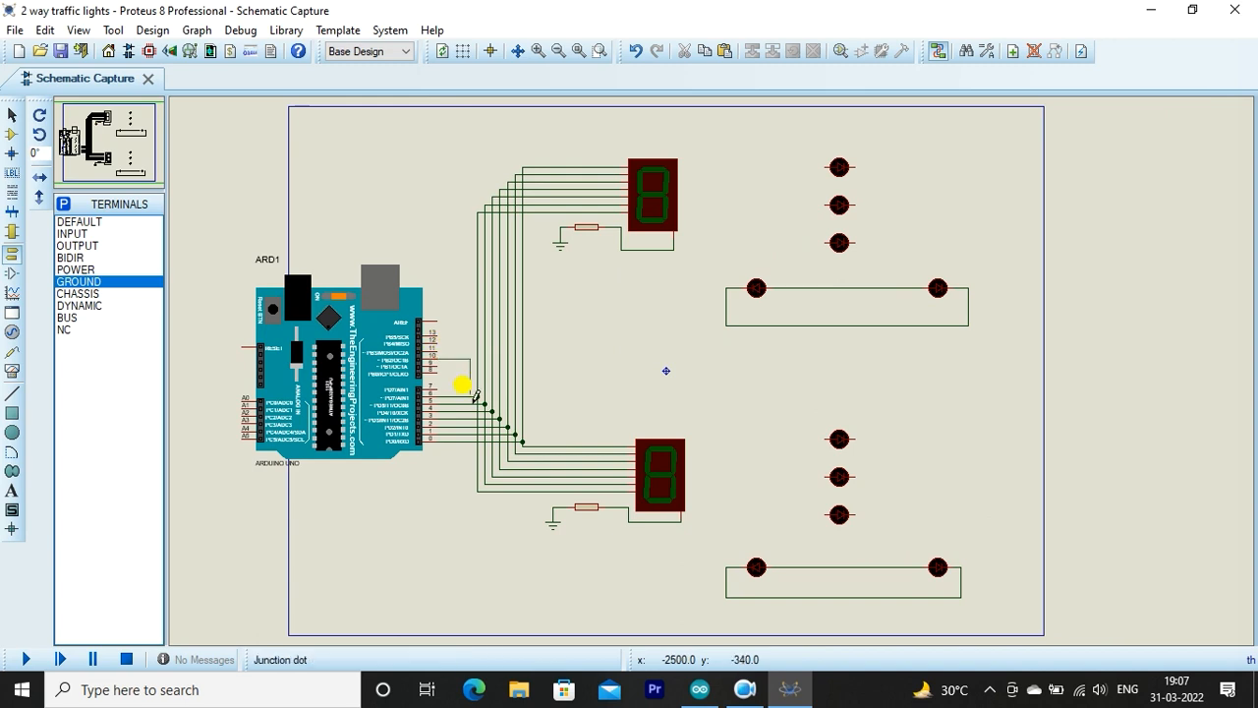
pyautogui.hotkey('ctrl', 'z')
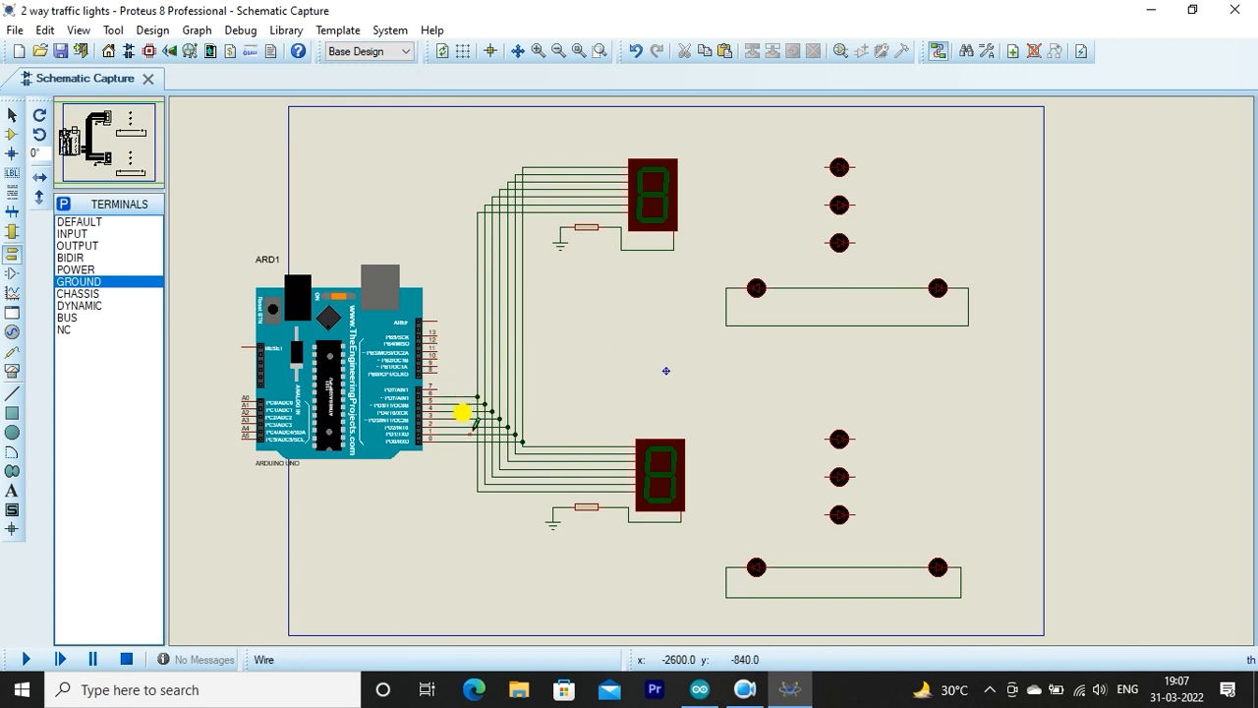
pyautogui.click(439, 355)
pyautogui.click(471, 357)
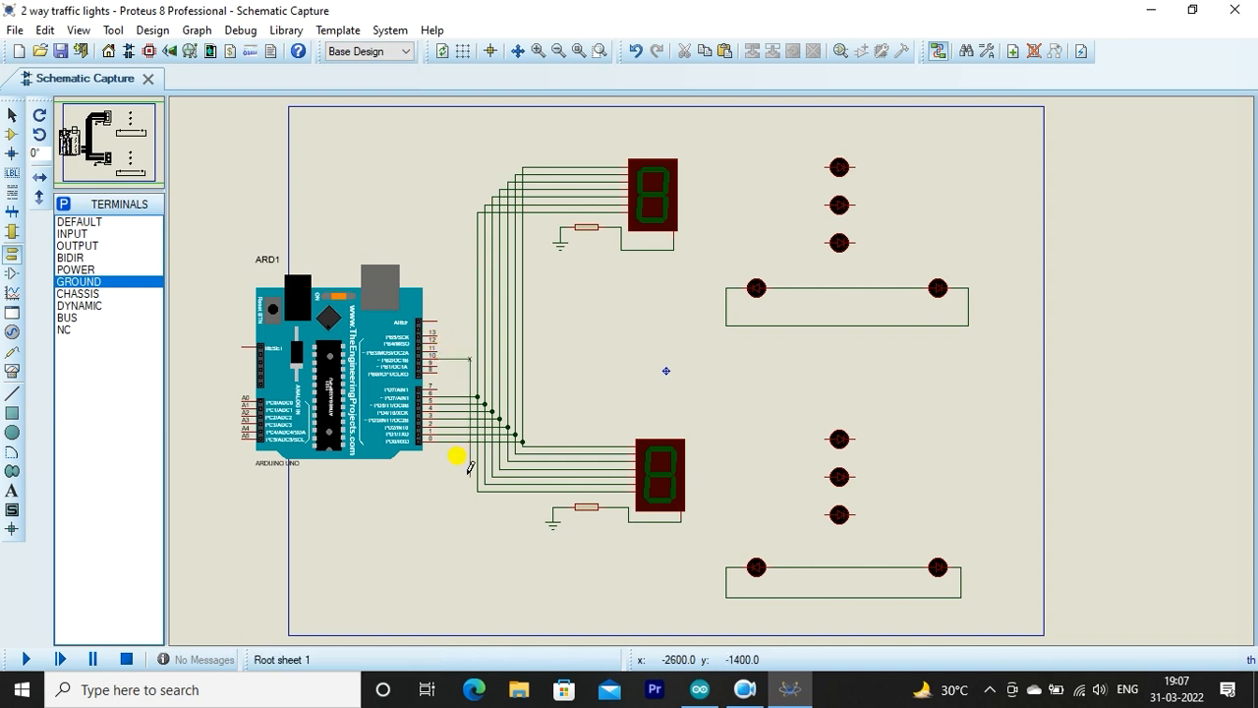
pyautogui.click(469, 560)
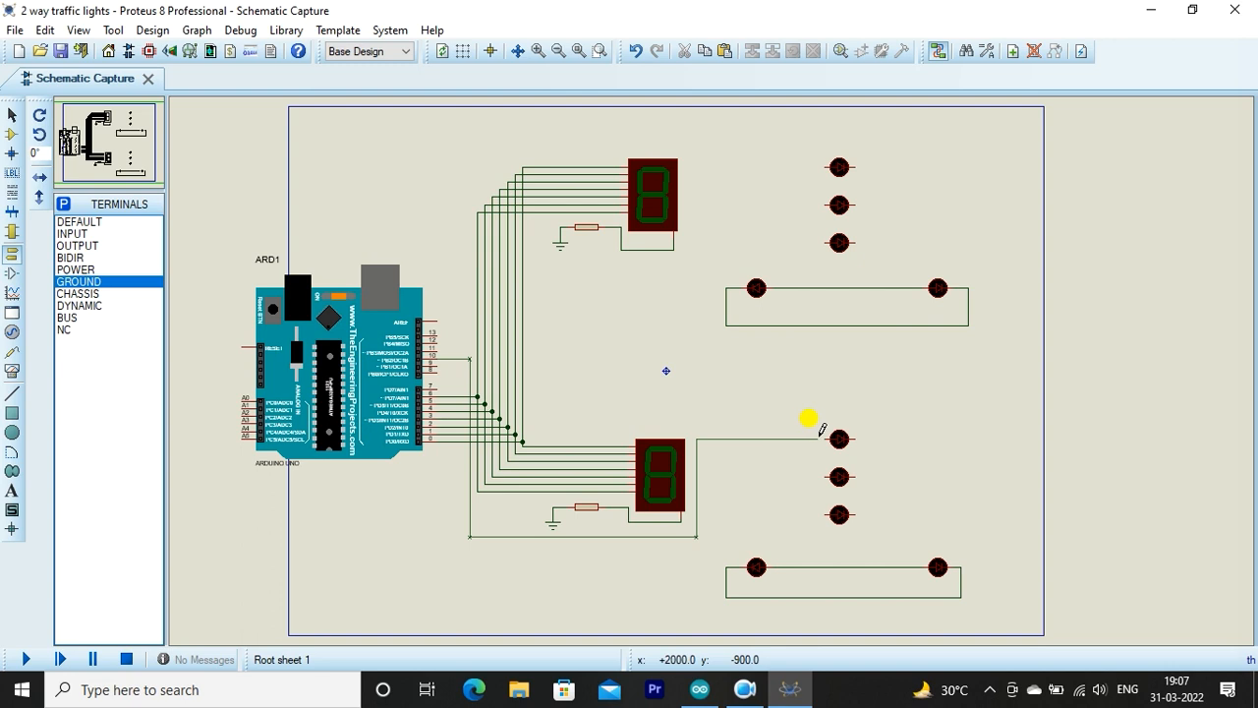
pyautogui.click(825, 436)
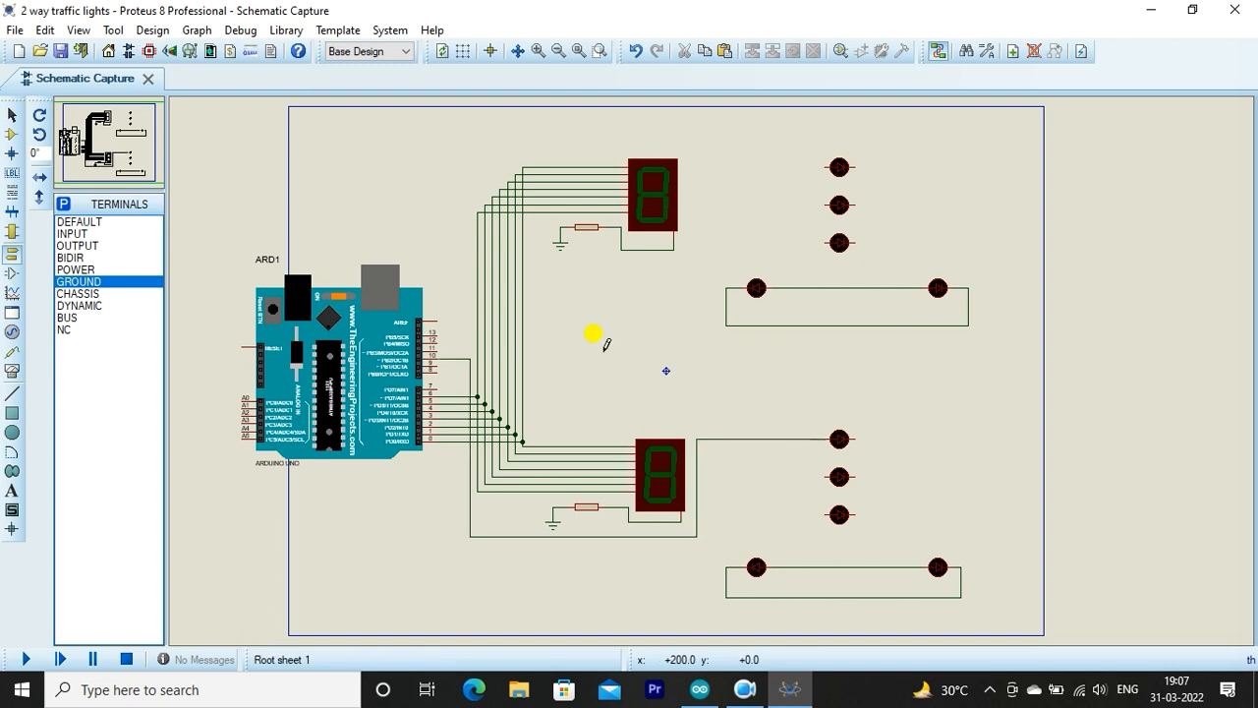
# Wire Arduino pins 9 and 8 to the middle and bottom LEDs of the lower column, routing beneath the lower display
pyautogui.click(464, 367)
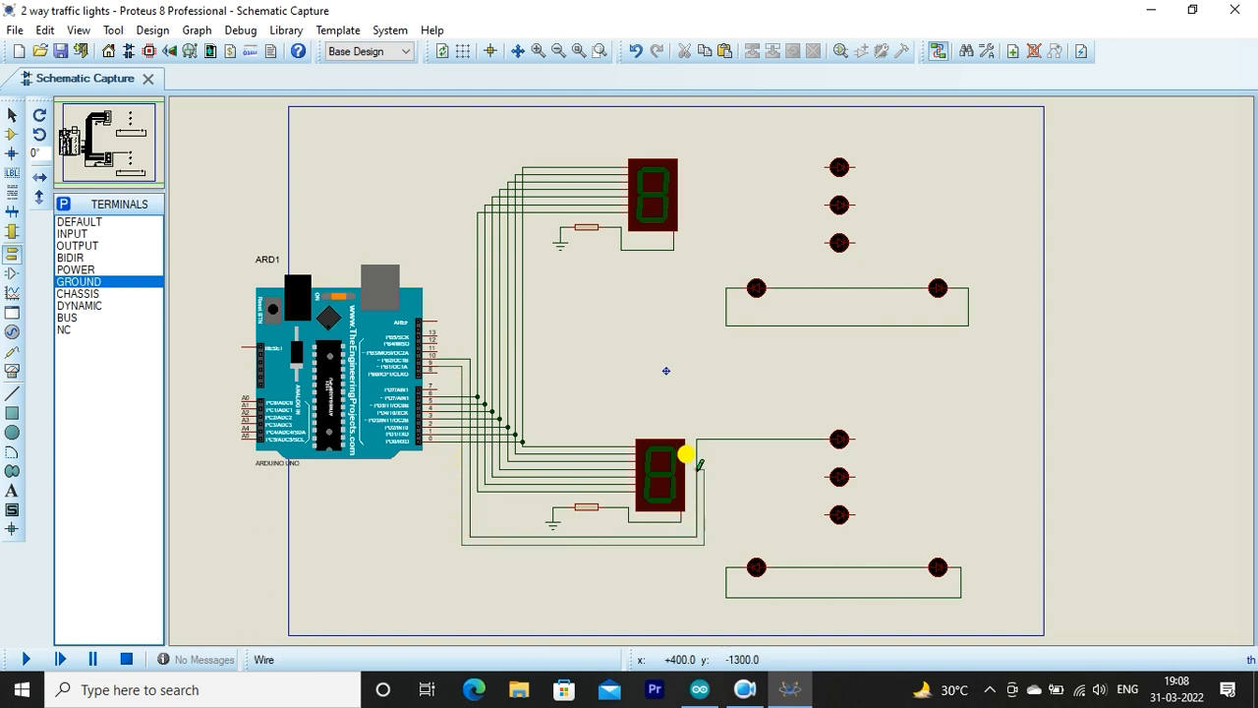
pyautogui.click(825, 476)
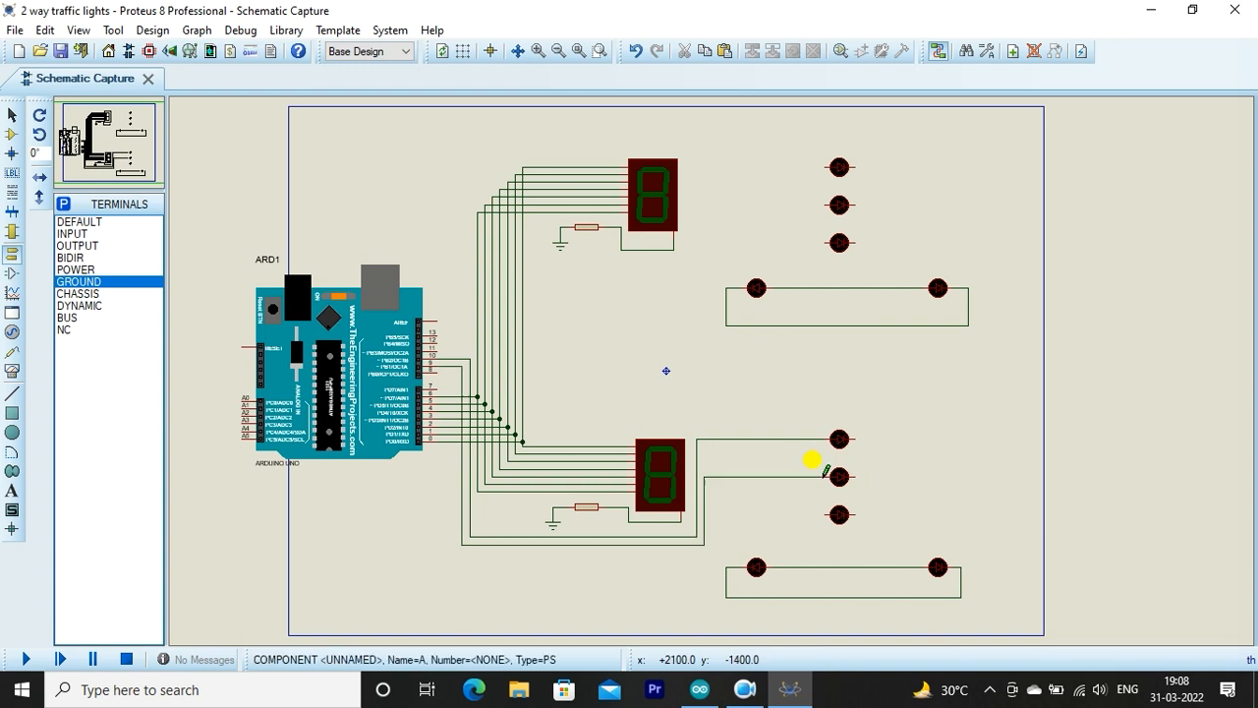
pyautogui.click(454, 385)
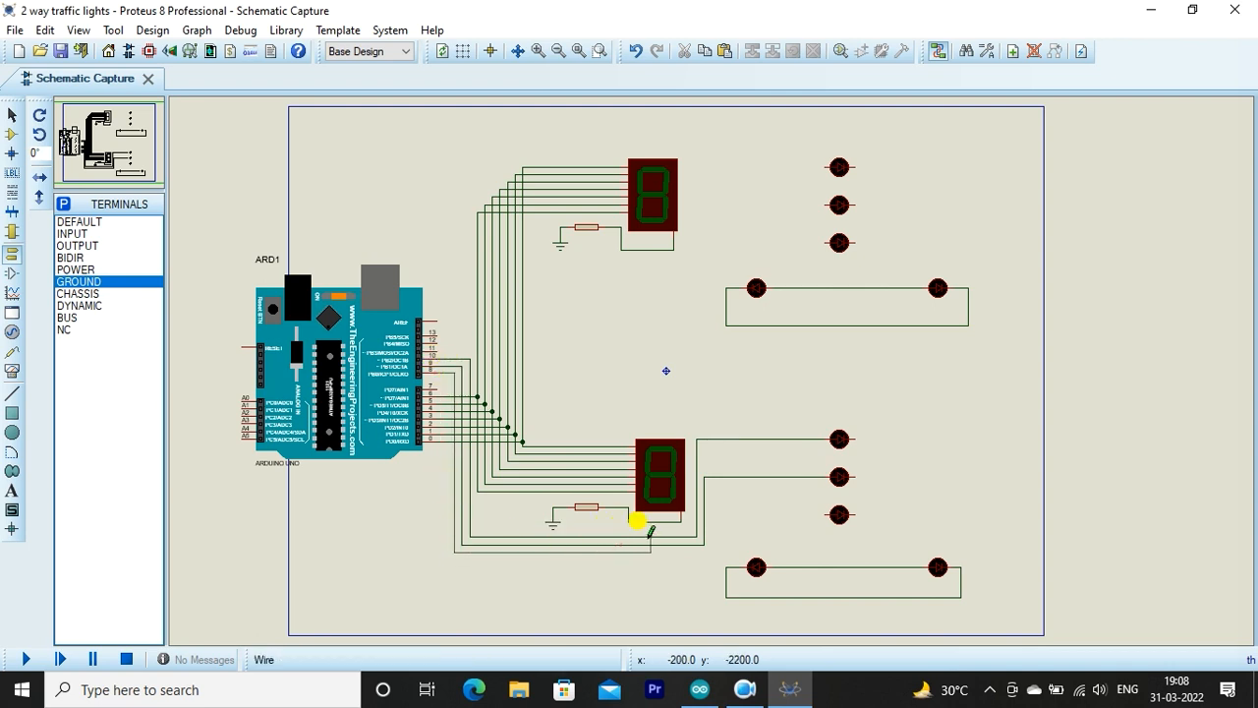
pyautogui.rightClick(693, 536)
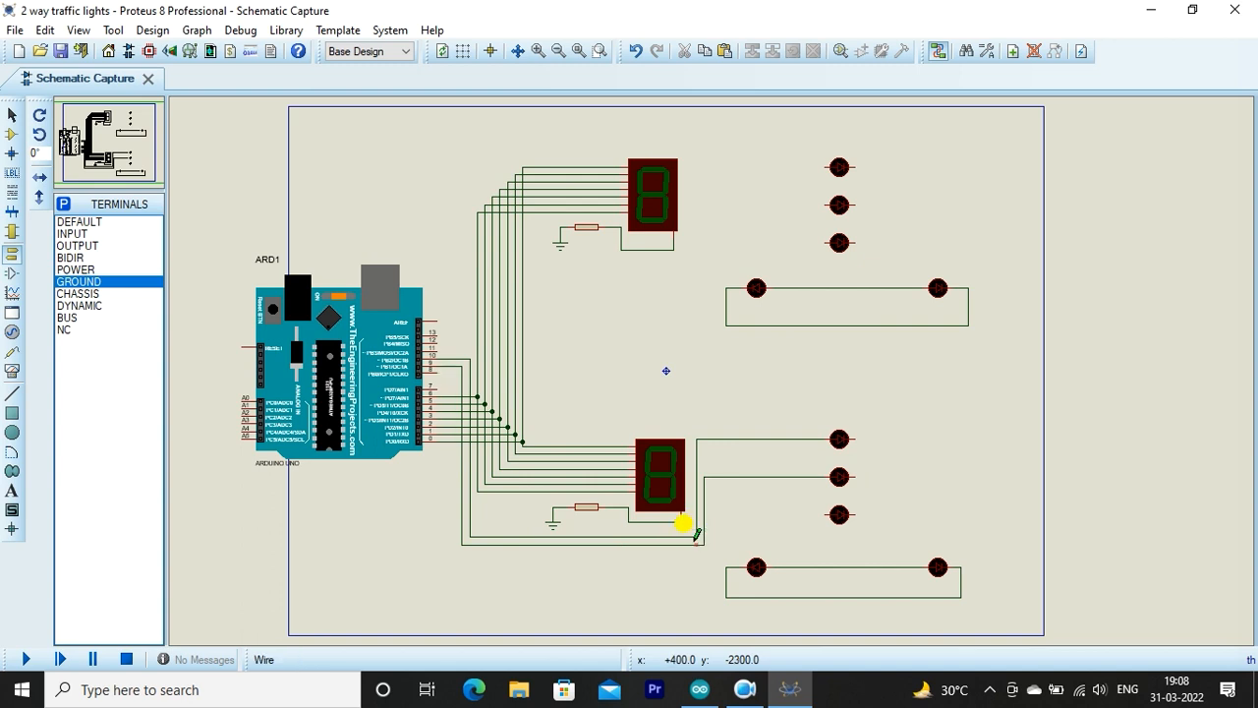
pyautogui.click(457, 385)
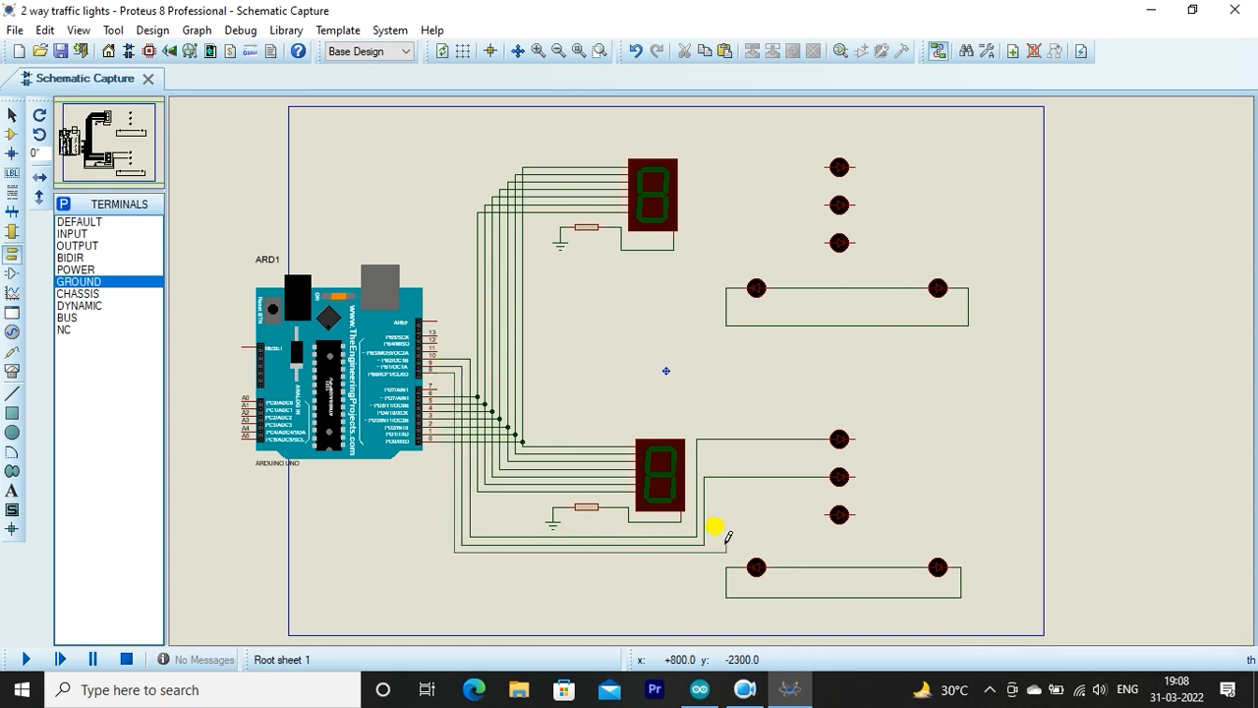
pyautogui.click(826, 511)
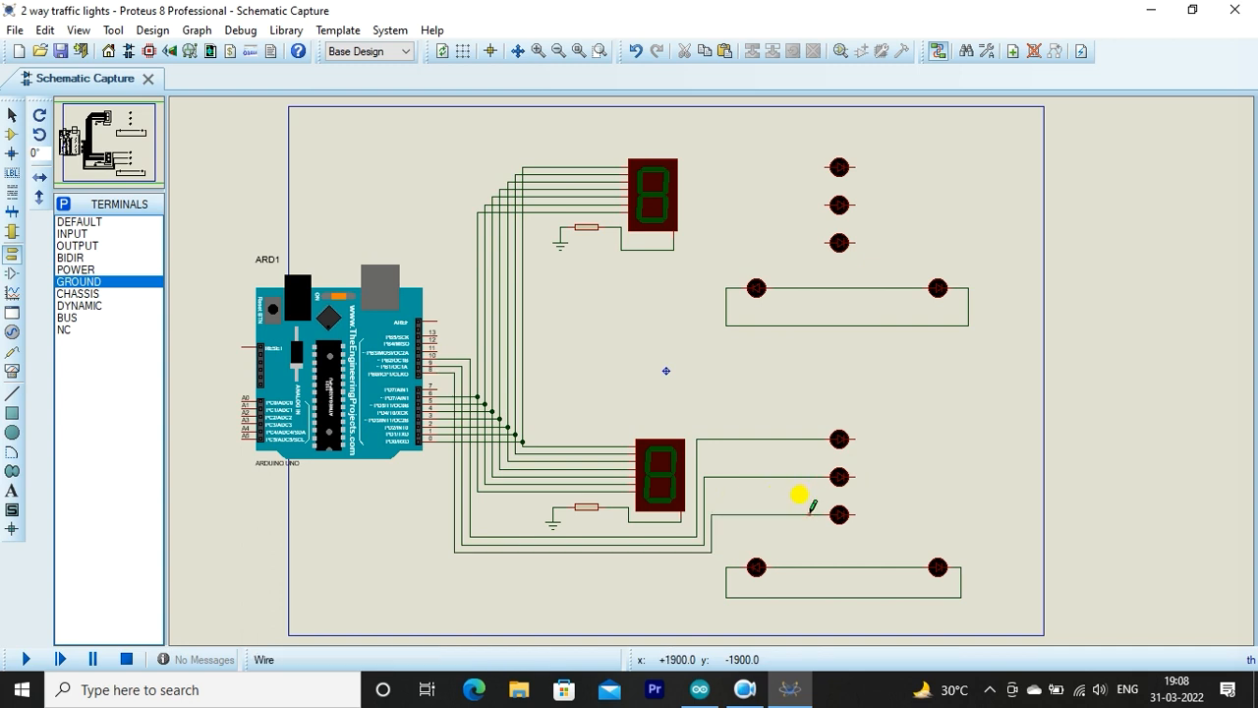
# Branch the lower column's bottom LED feed down to the LED pair beneath it, and join the column's three cathodes with one wire
pyautogui.click(803, 513)
pyautogui.click(802, 567)
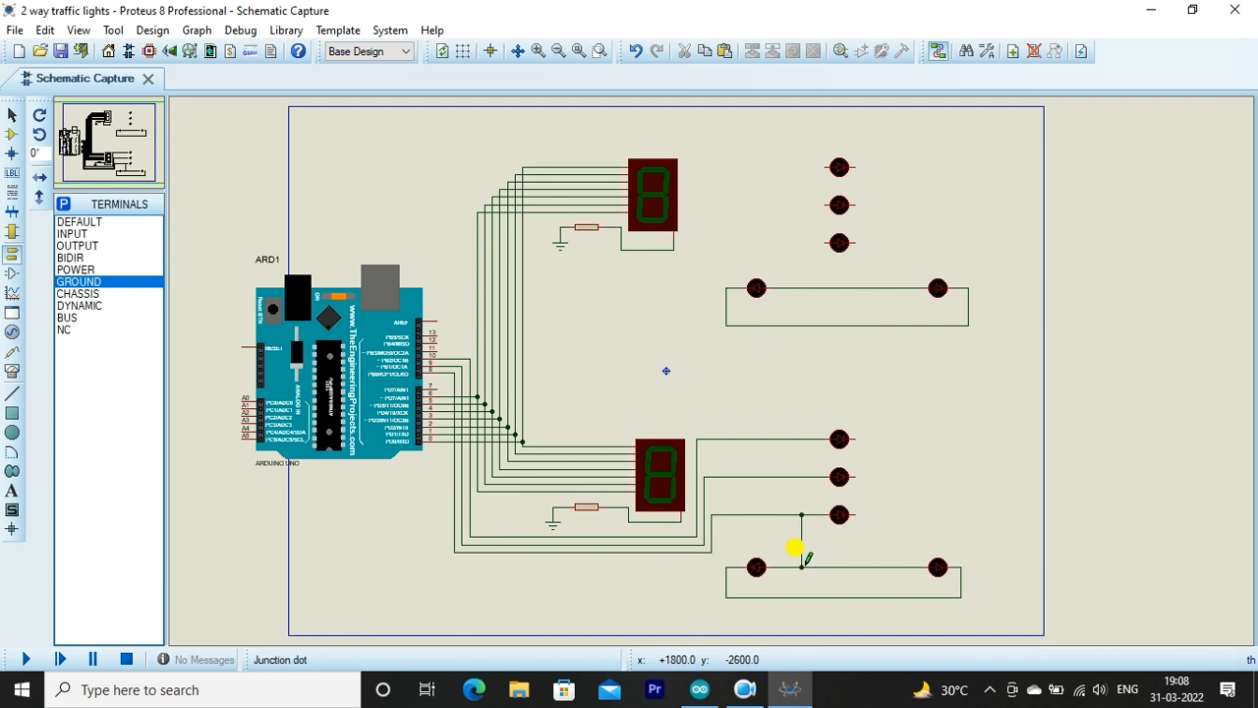
pyautogui.click(854, 438)
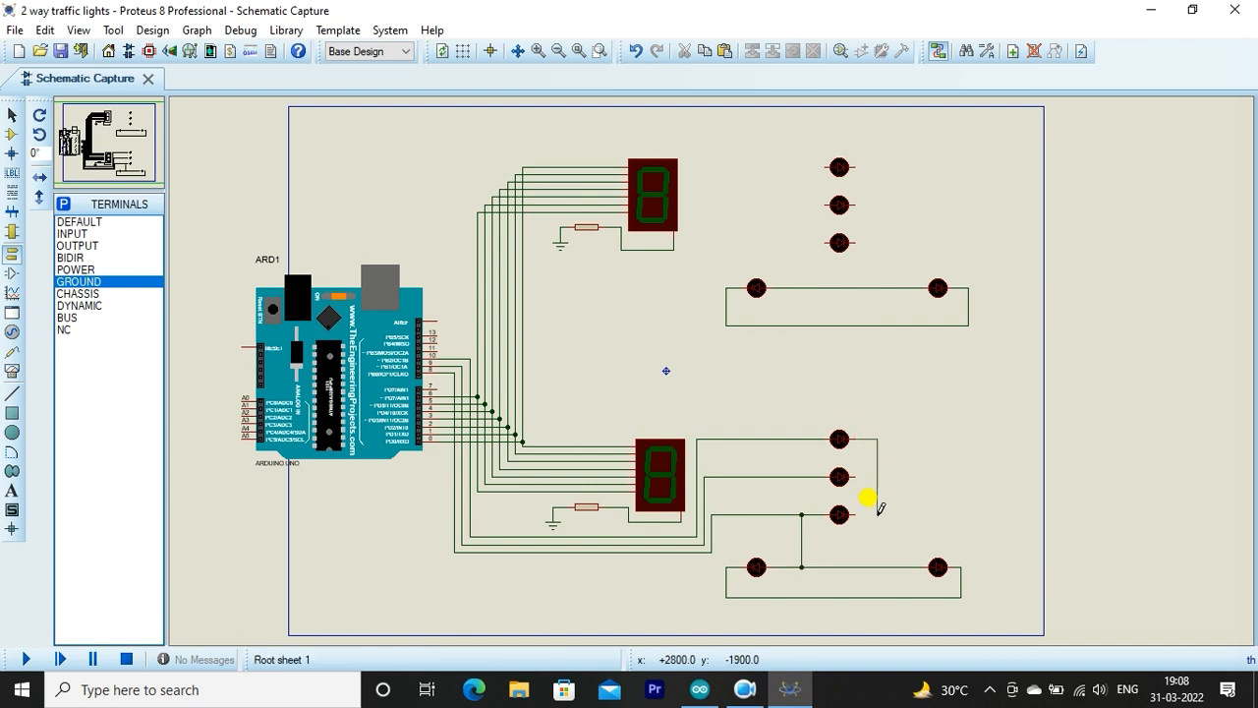
pyautogui.click(855, 512)
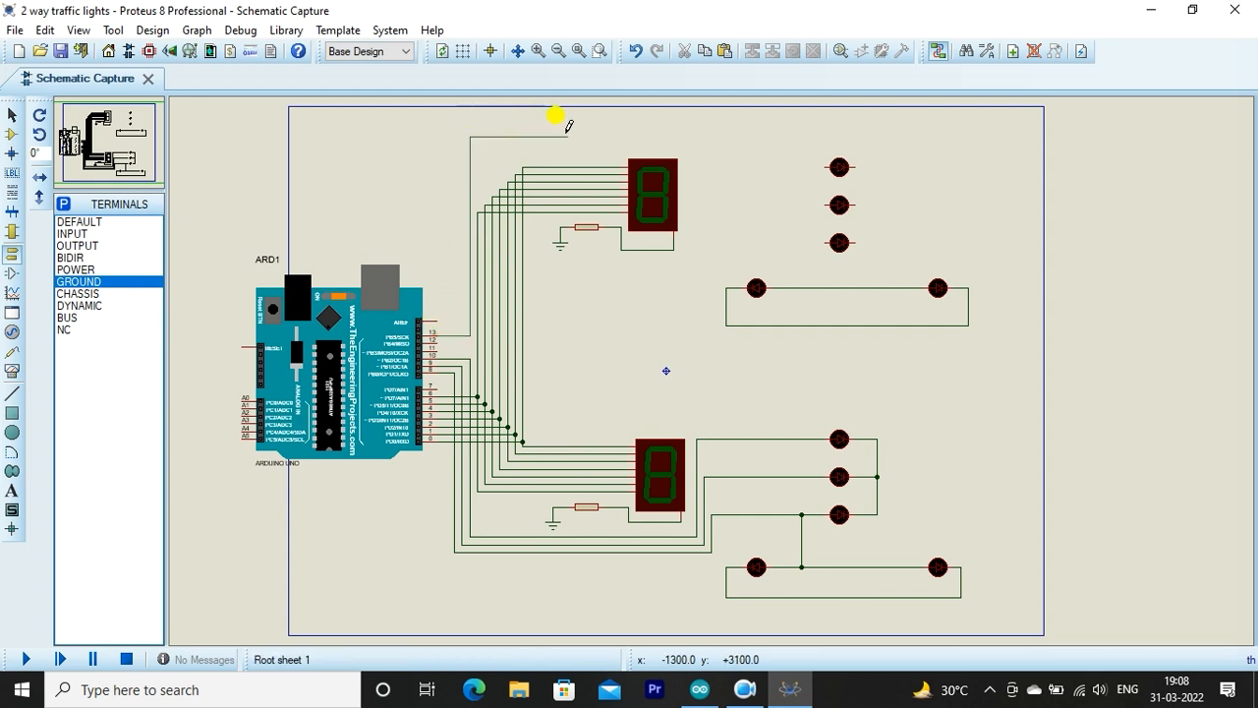
# Wire Arduino pins 13 and 12 to the top and middle LEDs of the upper column, routing above the upper display
pyautogui.click(689, 166)
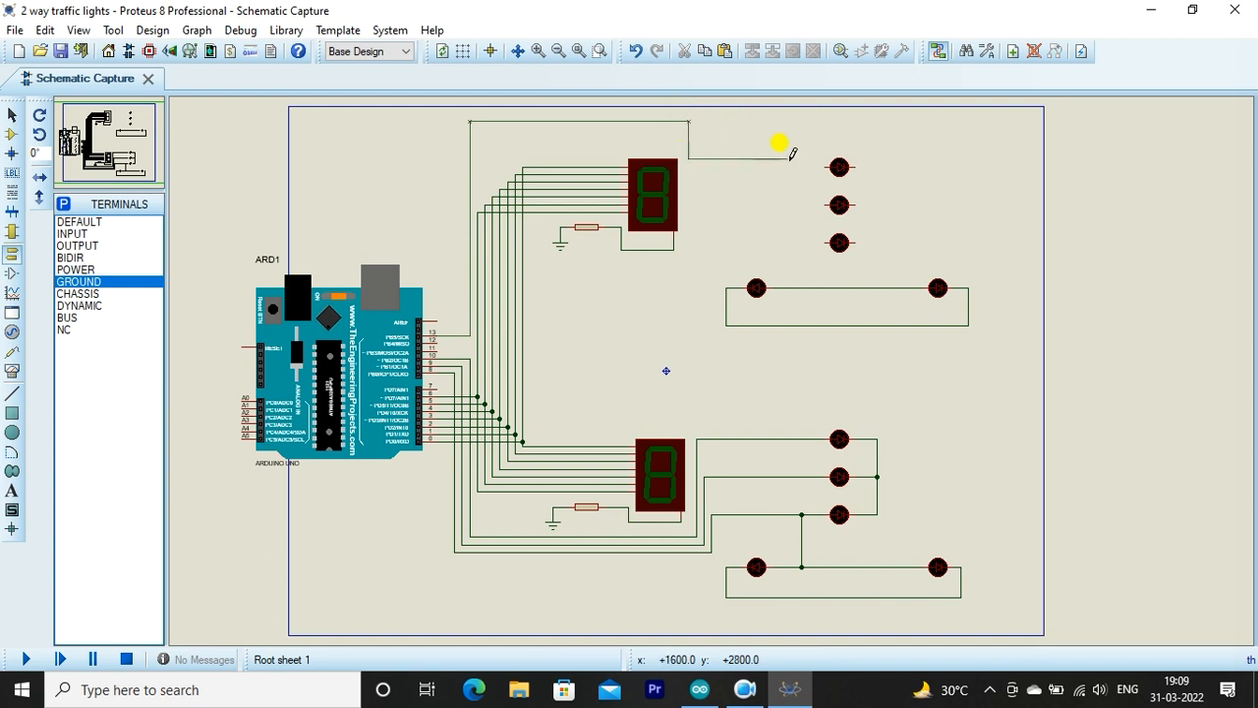
pyautogui.click(824, 166)
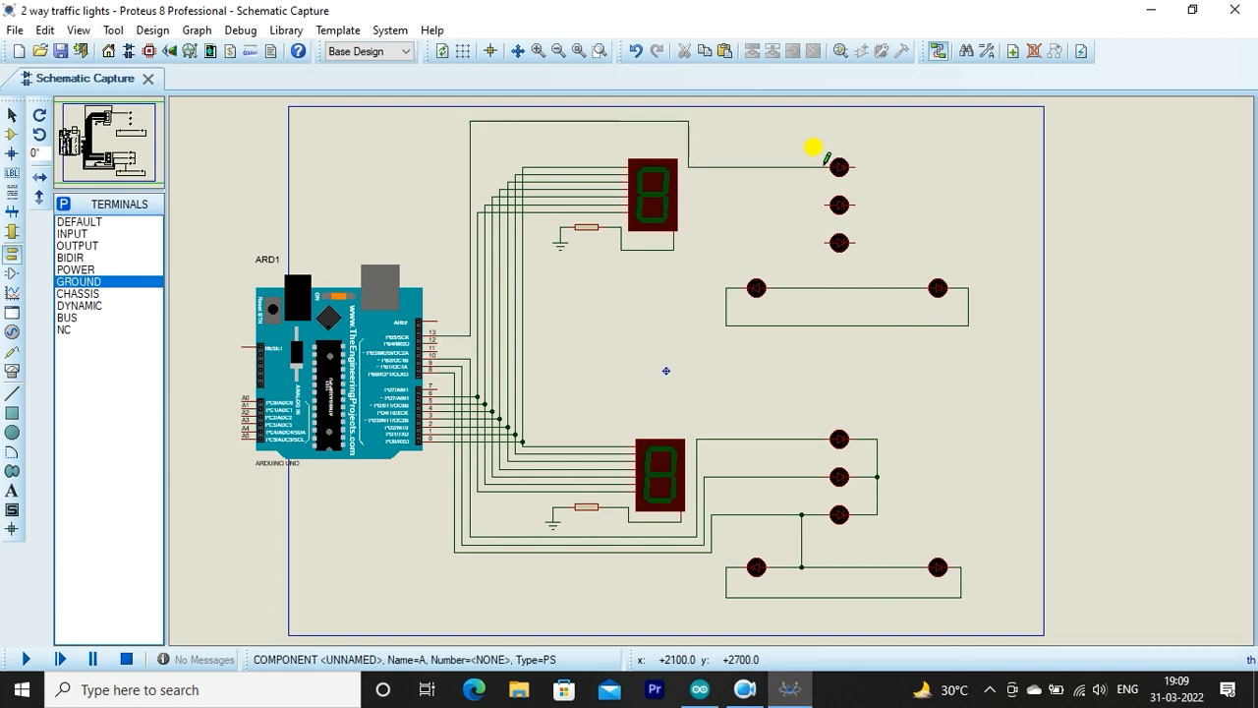
pyautogui.click(437, 339)
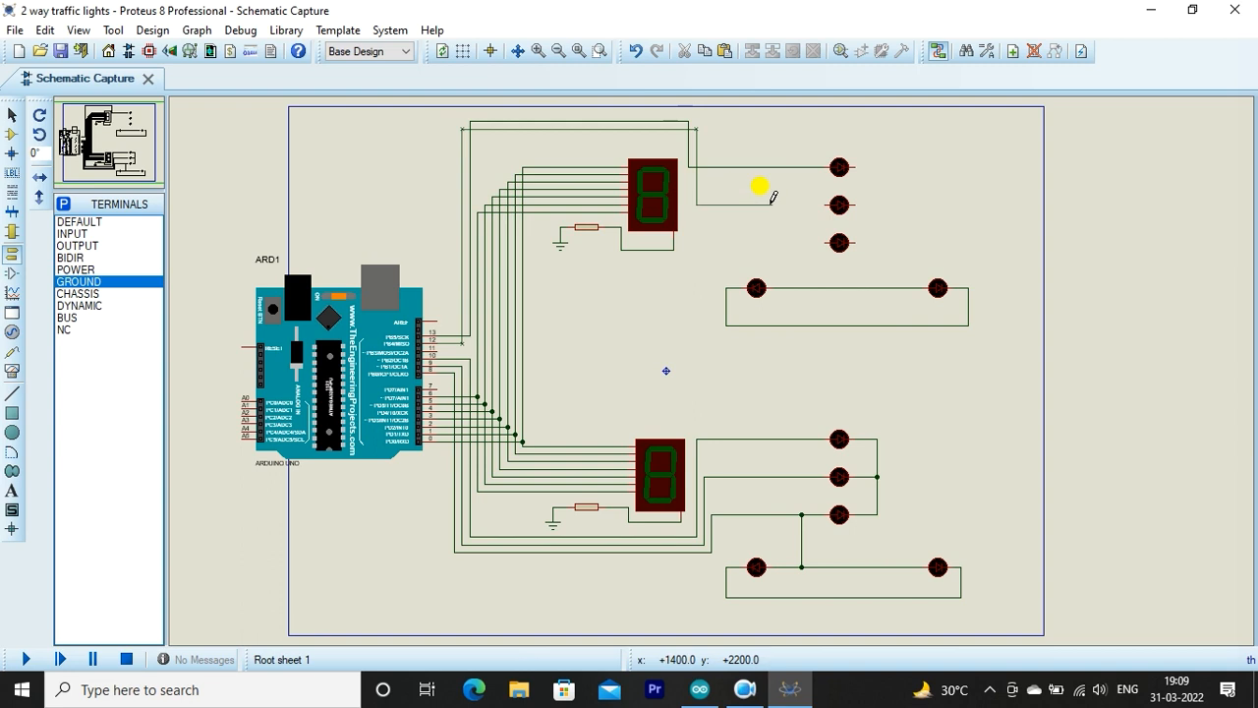
pyautogui.click(812, 201)
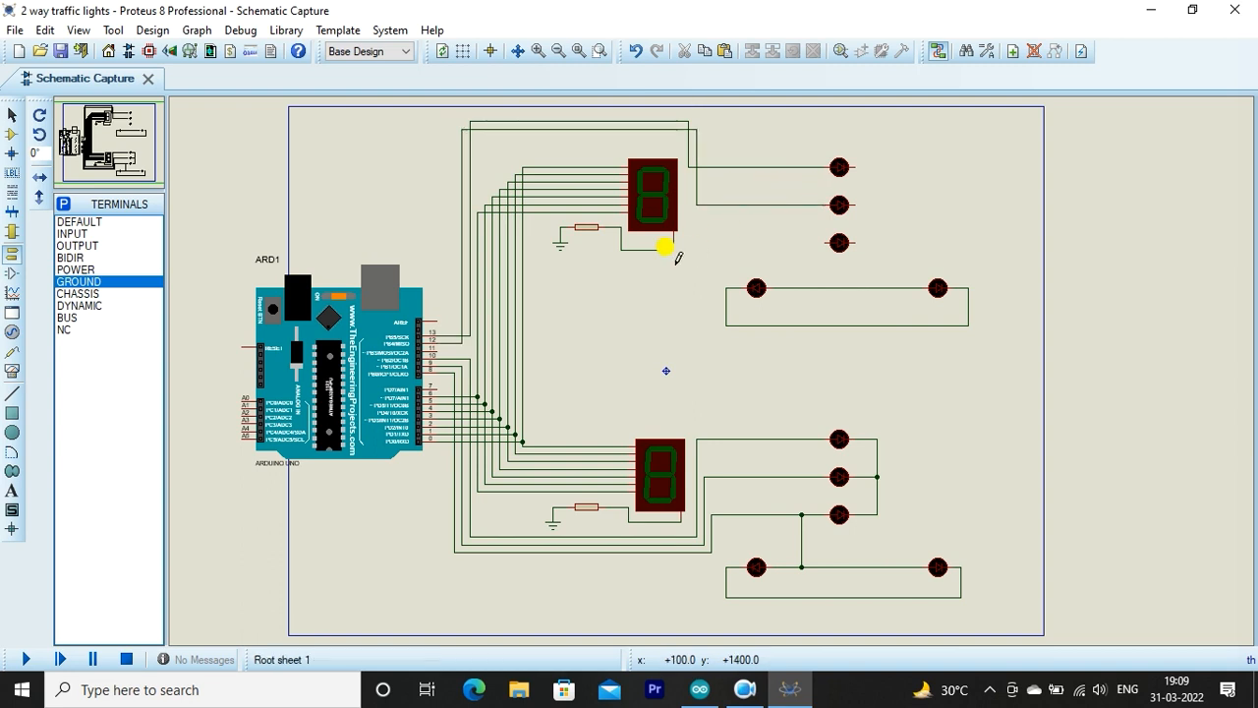
# Wire Arduino pin 11 to the upper column's bottom LED, and branch that wire down to the LED pair beneath it
pyautogui.click(441, 343)
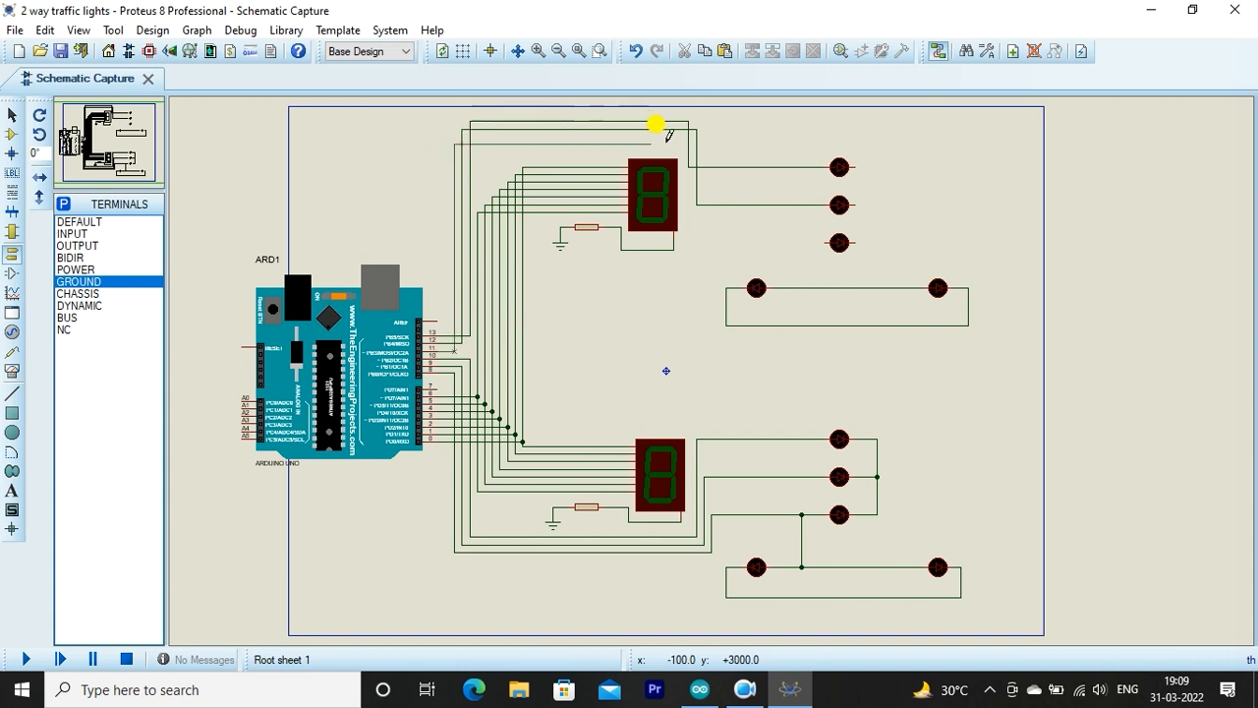
pyautogui.rightClick(688, 186)
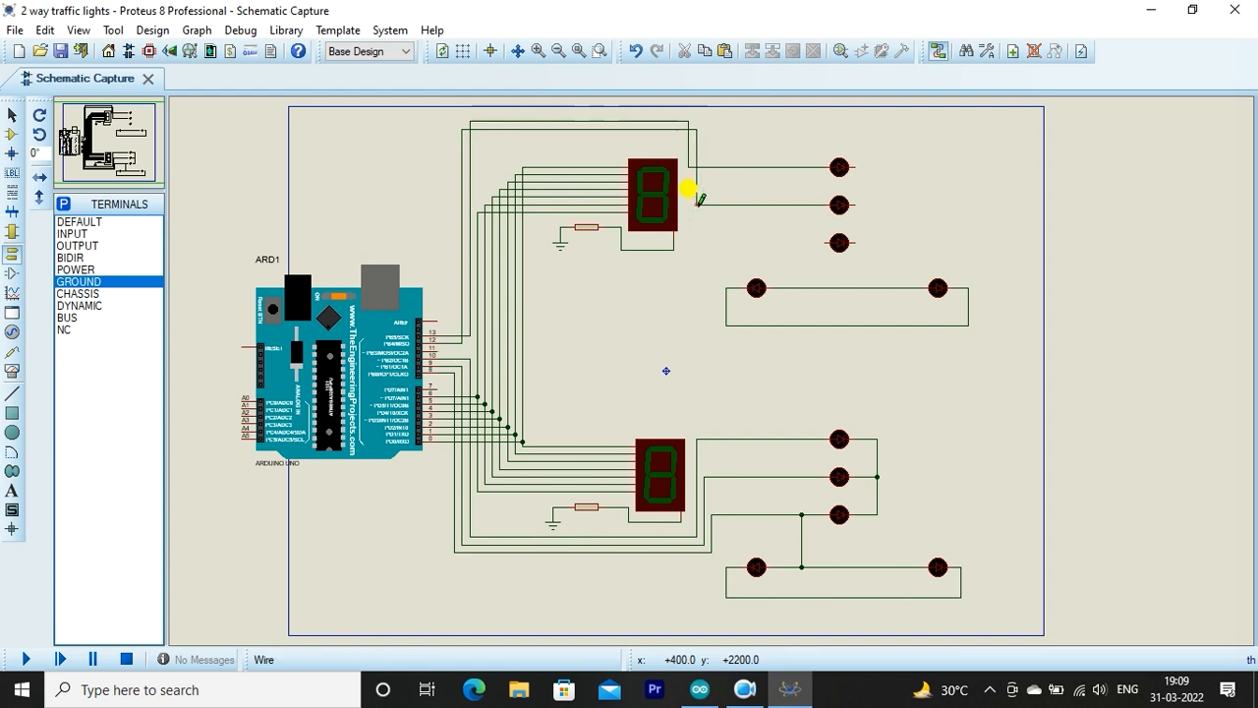
pyautogui.click(444, 340)
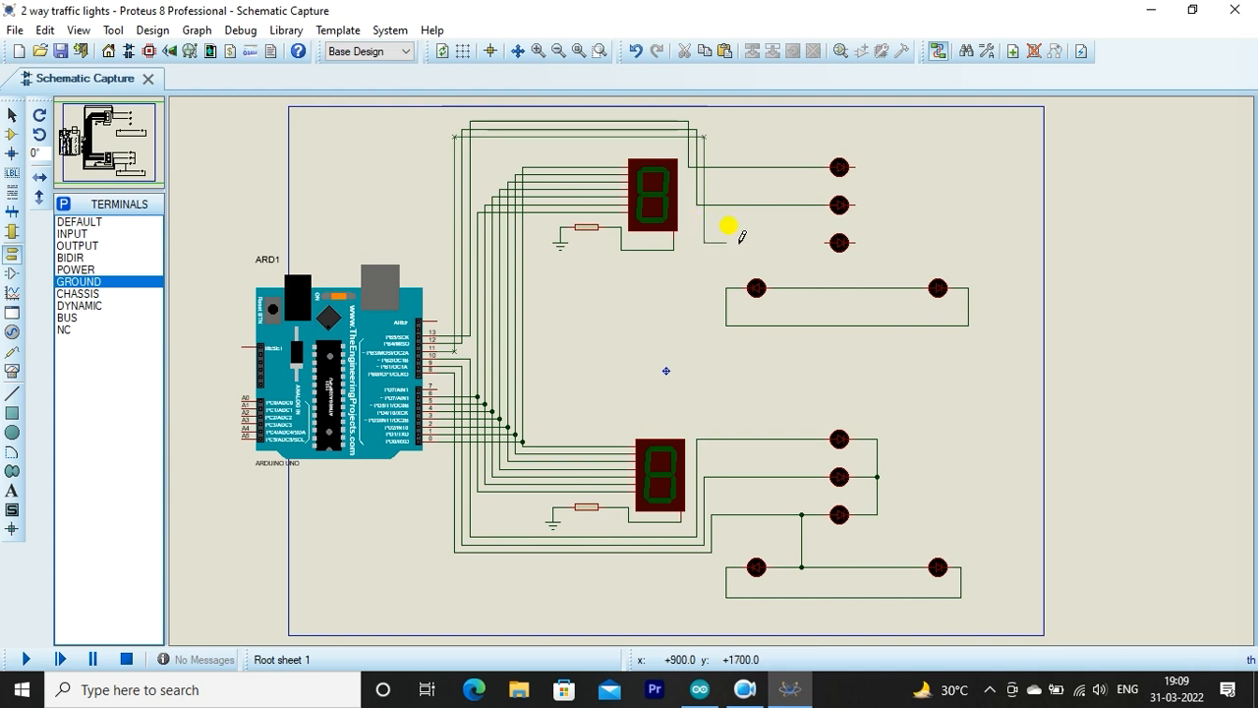
pyautogui.click(823, 243)
pyautogui.click(810, 286)
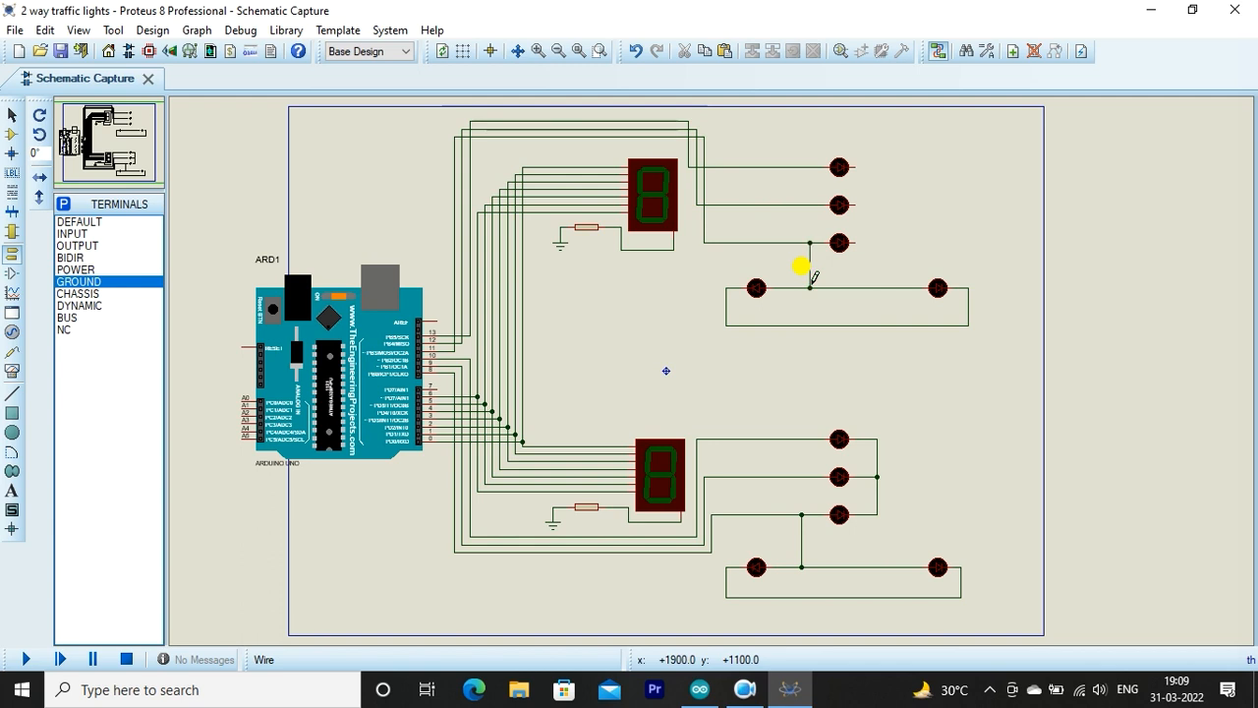
# Join the cathodes of the three LEDs in the upper column with a common wire
pyautogui.click(858, 167)
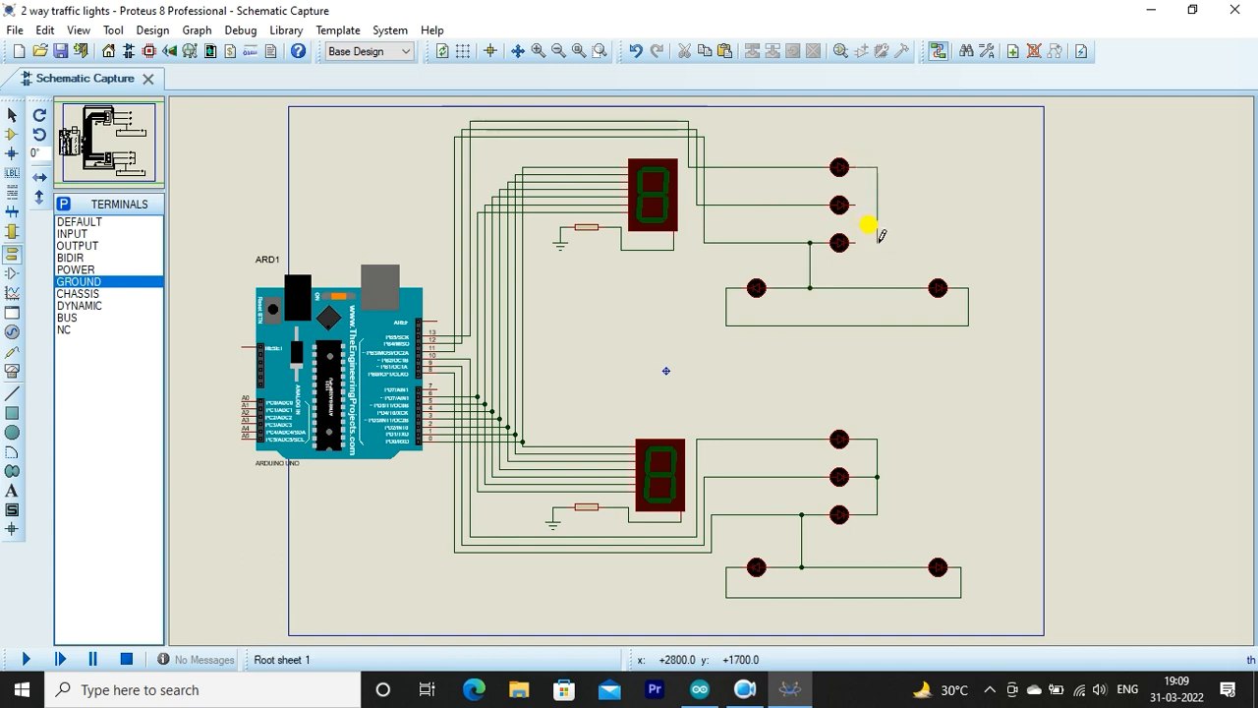
pyautogui.click(857, 241)
pyautogui.click(858, 204)
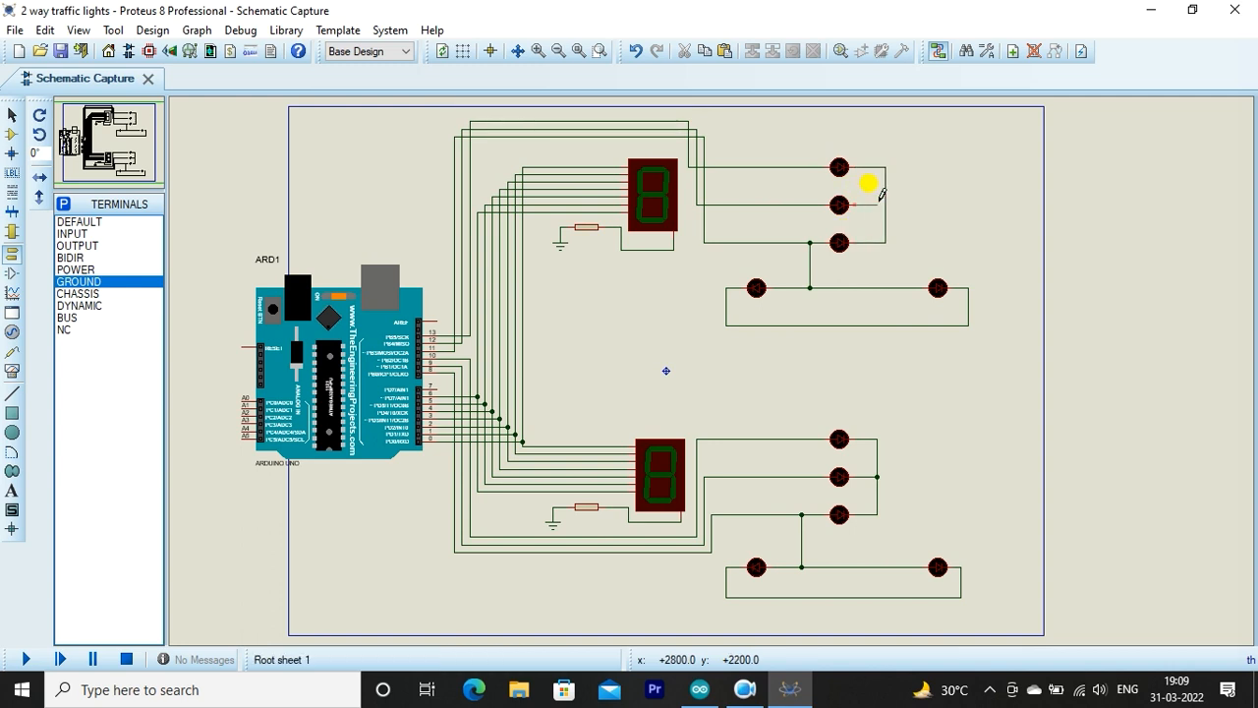
pyautogui.click(884, 205)
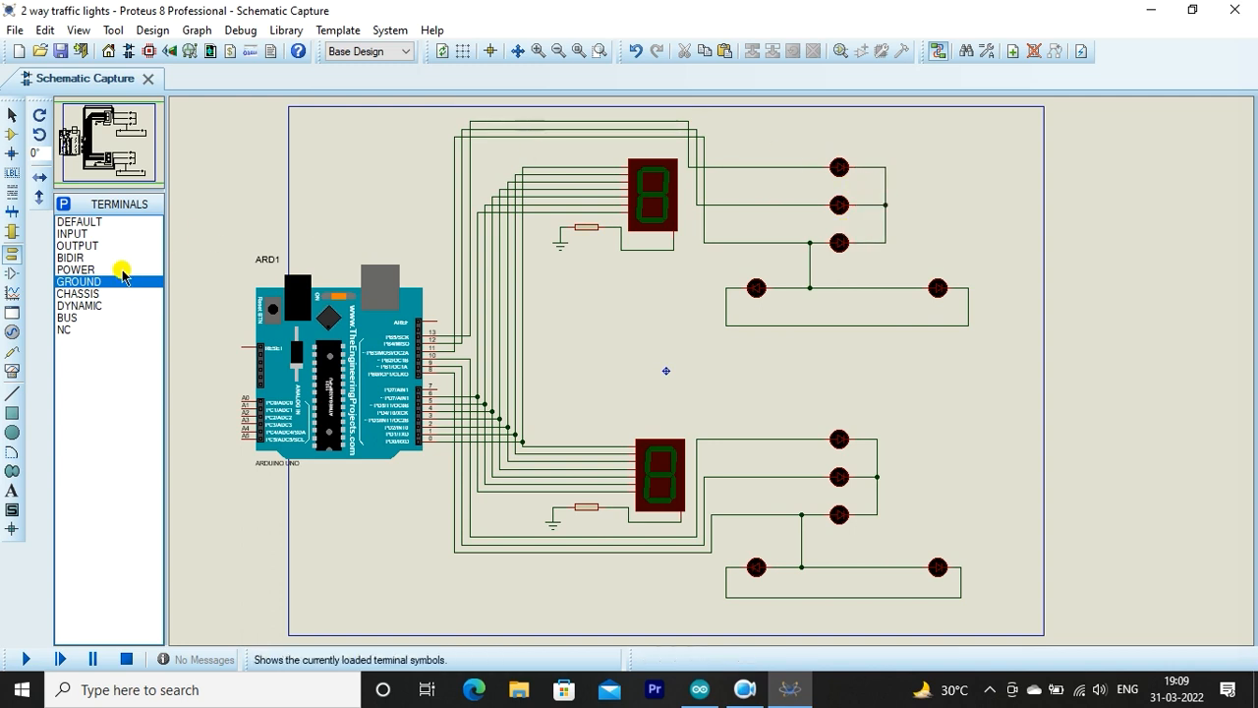
# Place a ground terminal below the lower-right corner of each LED pair's wire loop
pyautogui.click(91, 282)
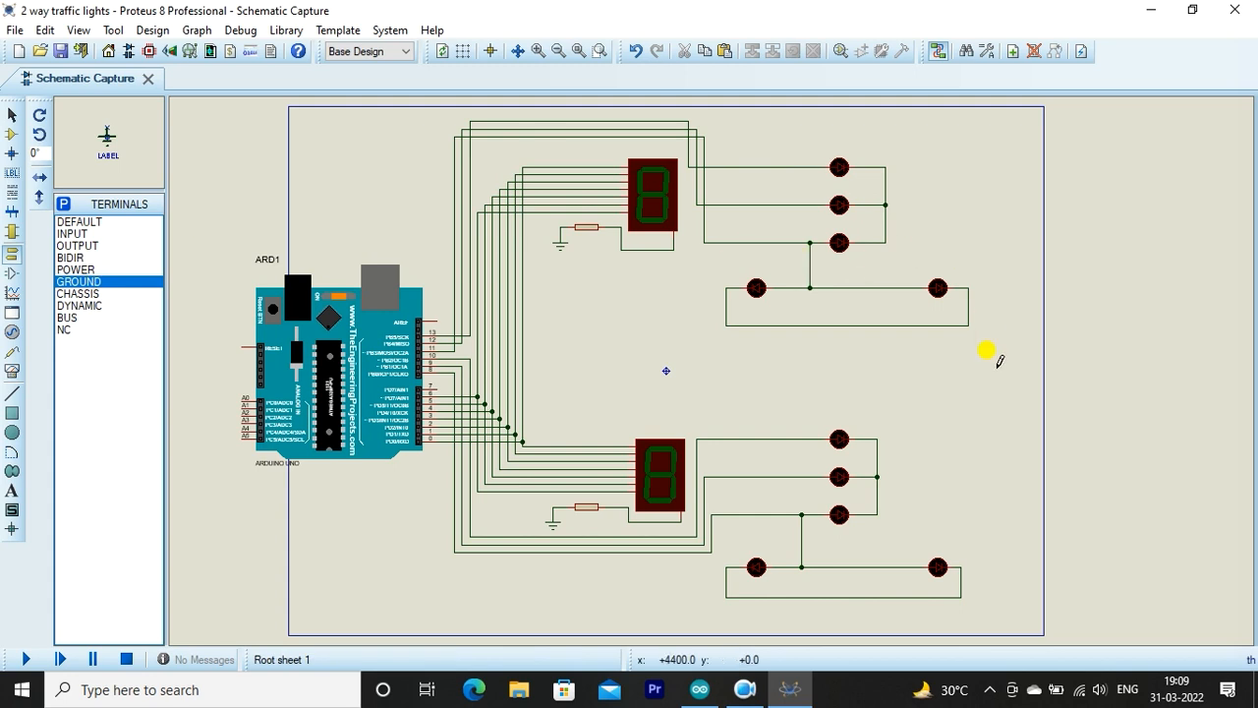
pyautogui.click(969, 348)
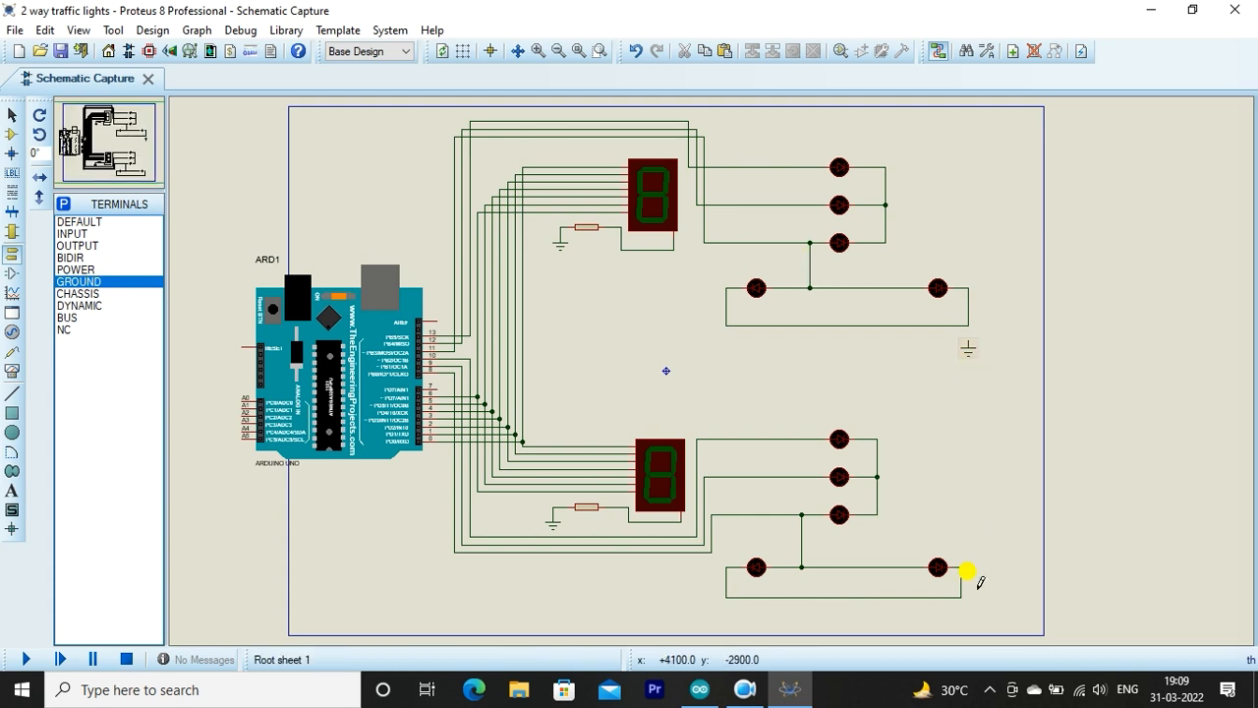
pyautogui.click(960, 621)
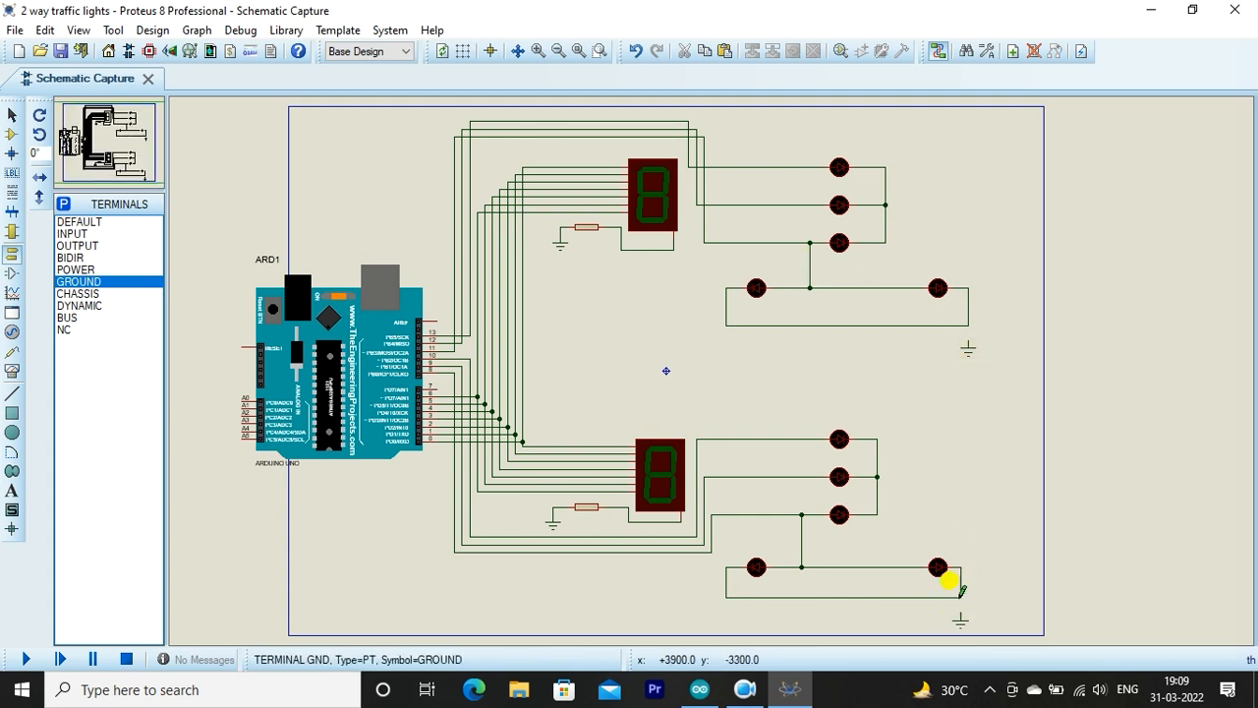
# Place a ground terminal beside each three-LED column and wire the column and LED-pair grounds to their common wires
pyautogui.click(907, 220)
pyautogui.click(902, 499)
pyautogui.click(878, 477)
pyautogui.click(900, 493)
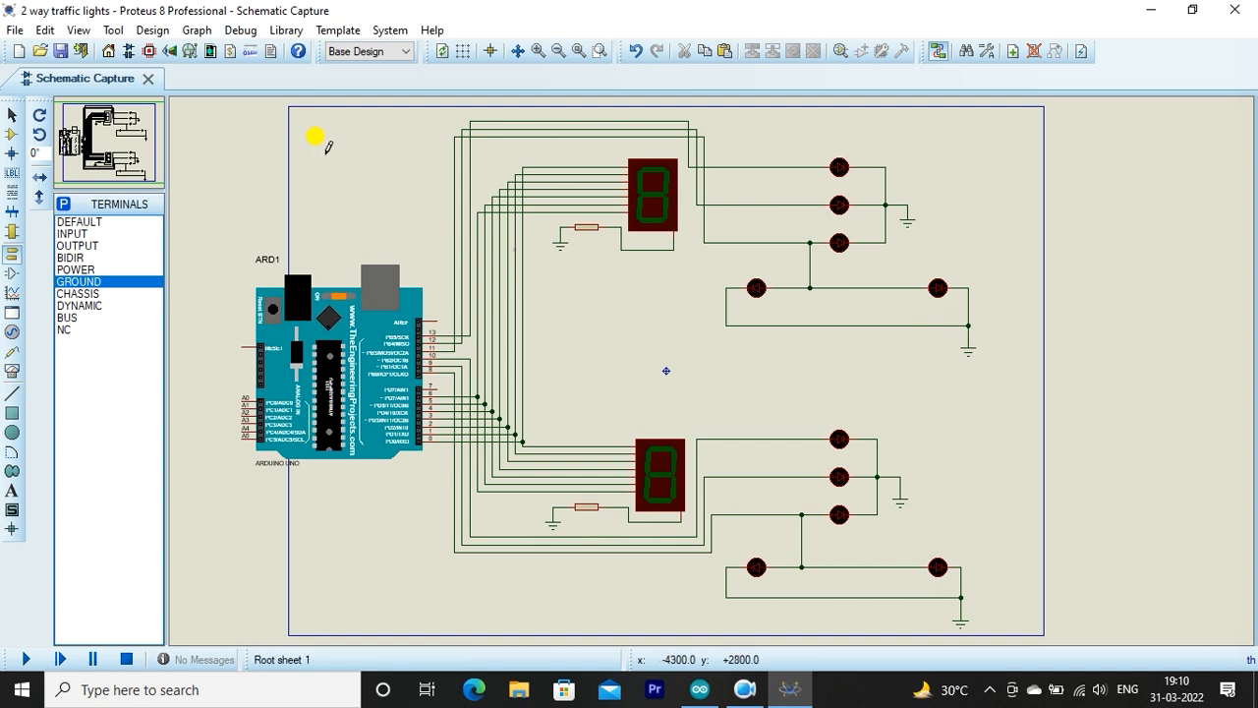
# Save the schematic project, switch to the Arduino IDE and compile the 2way_traffic sketch
pyautogui.click(63, 54)
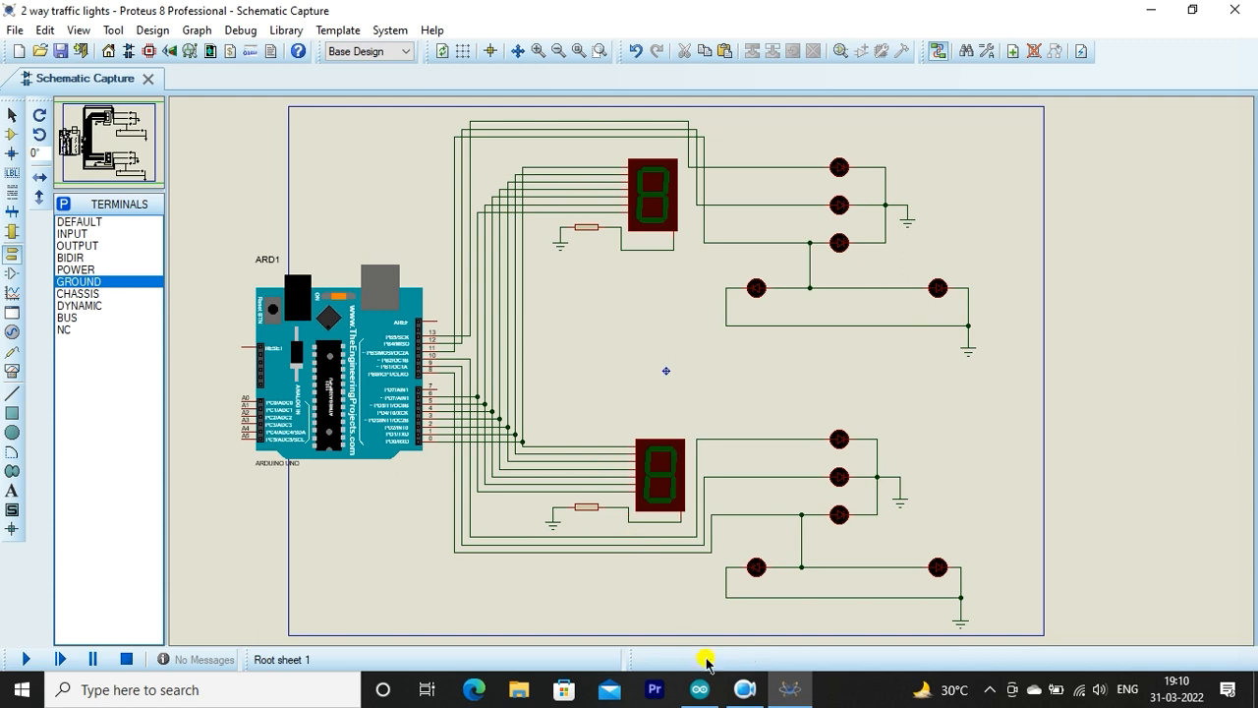
pyautogui.click(700, 692)
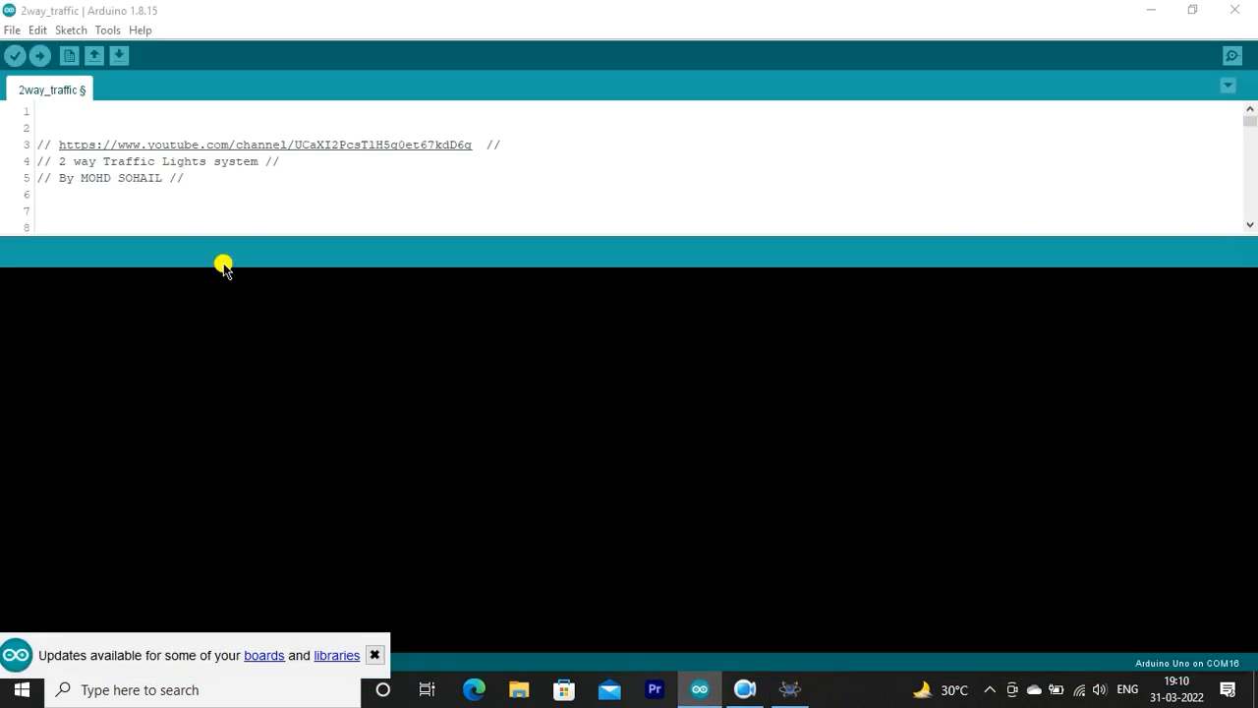
pyautogui.moveTo(40, 124); pyautogui.dragTo(203, 193)
pyautogui.click(252, 215)
pyautogui.click(15, 56)
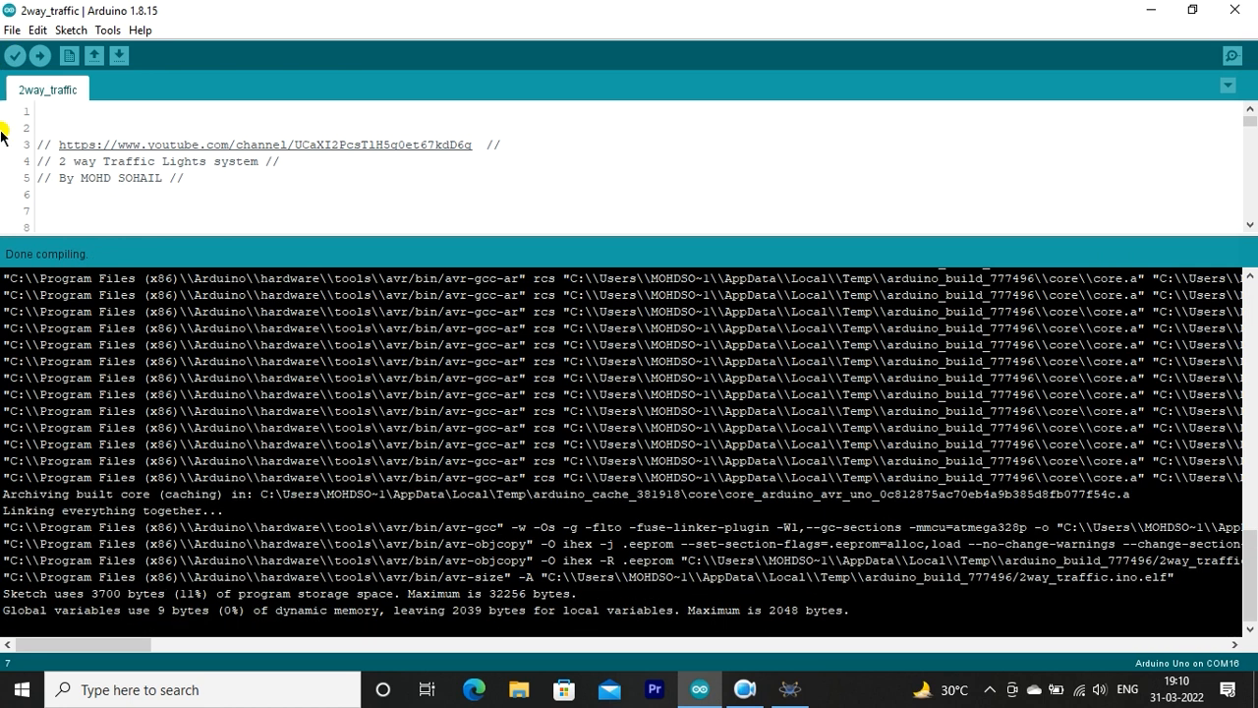
# Copy the full path of the compiled 2way_traffic.ino.hex file from the compiler output
pyautogui.moveTo(70, 646); pyautogui.dragTo(177, 651)
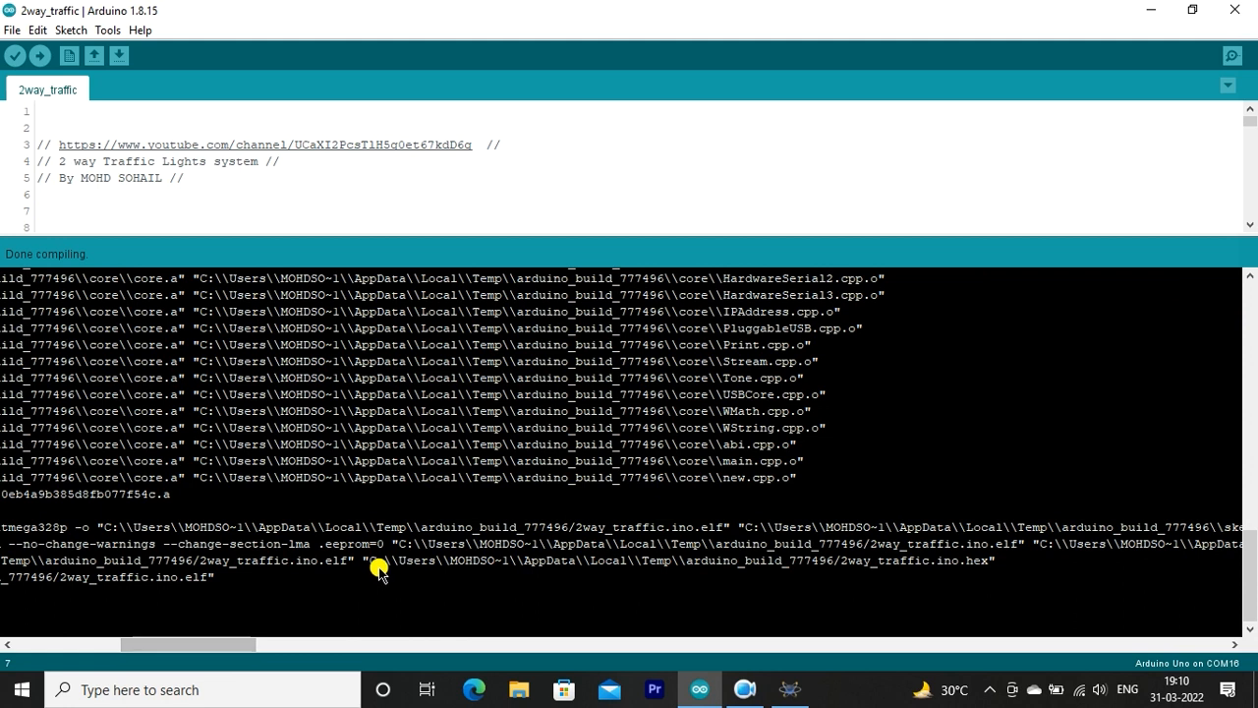
pyautogui.moveTo(368, 560); pyautogui.dragTo(986, 568)
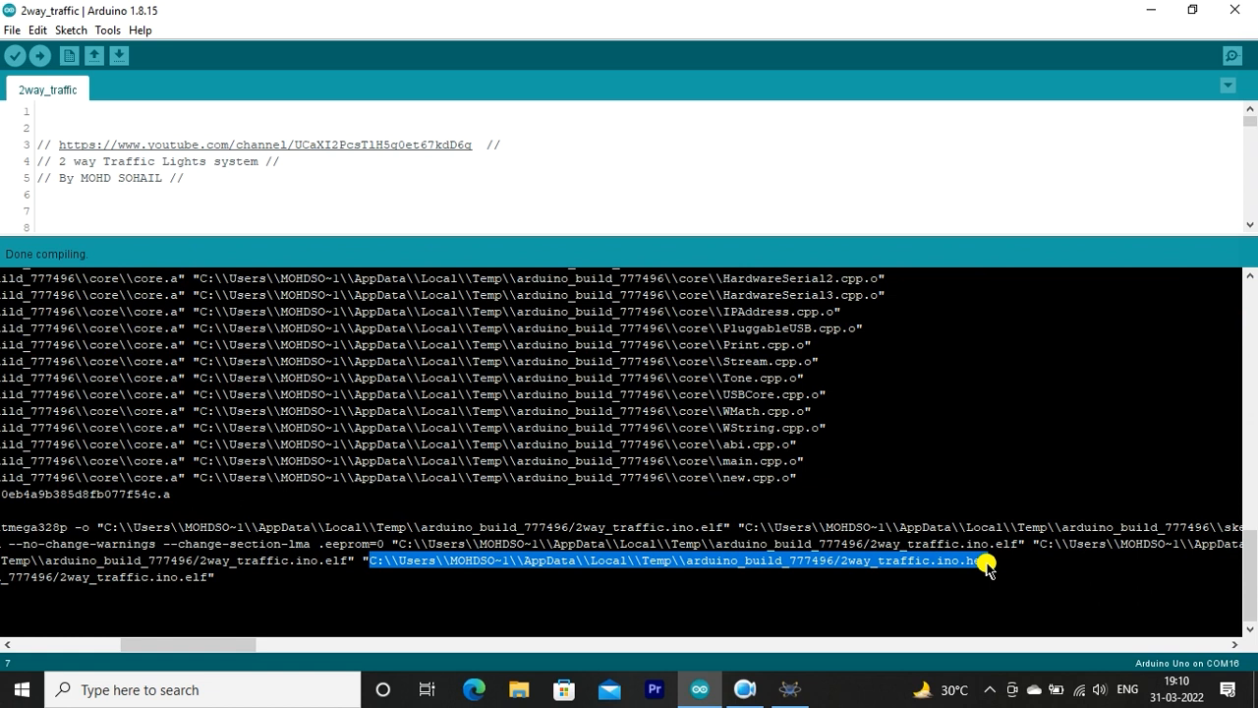
# Switch to Proteus, paste the copied 2way_traffic.ino.hex path as the Arduino Uno's program file, and run the simulation
pyautogui.click(792, 689)
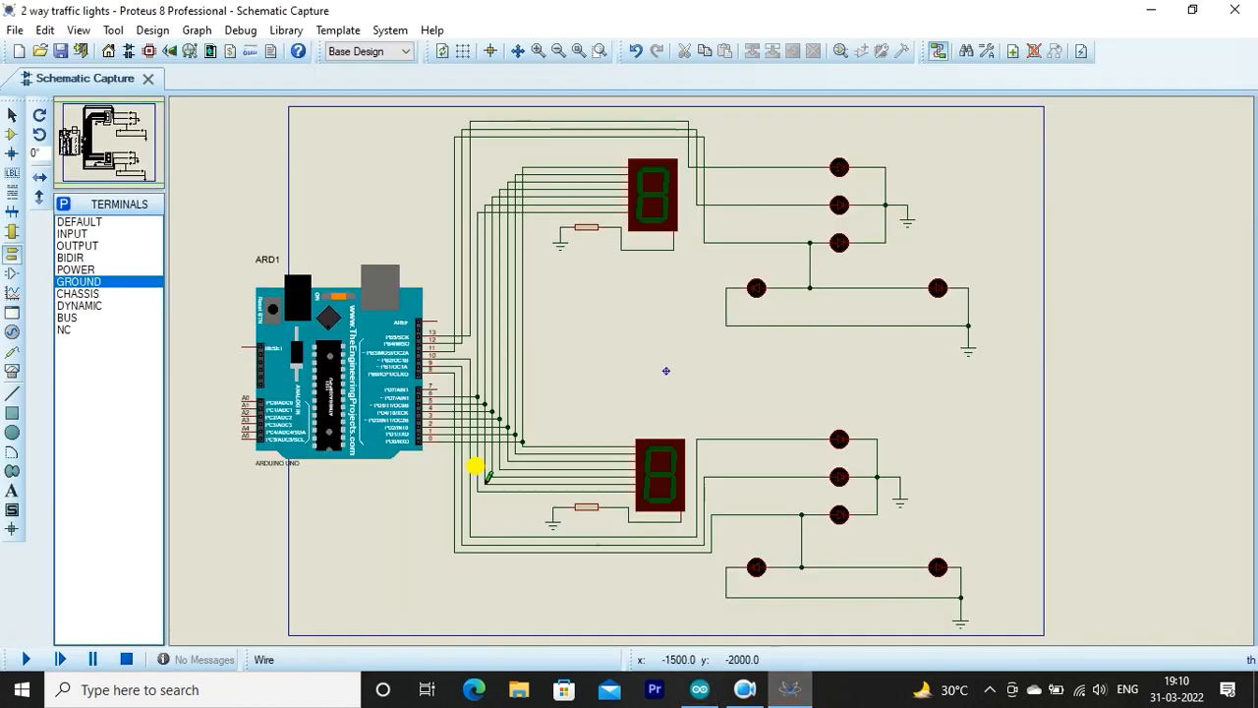
pyautogui.click(315, 374)
pyautogui.click(315, 374)
pyautogui.click(554, 269)
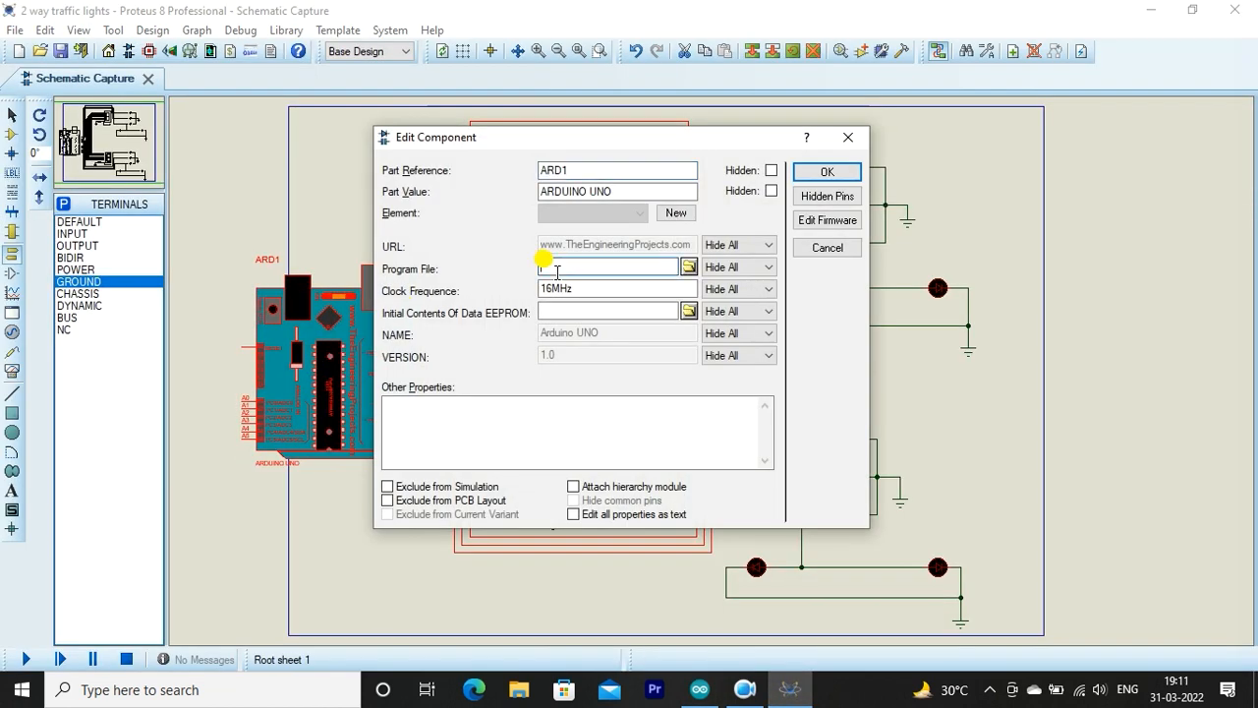
pyautogui.rightClick(555, 266)
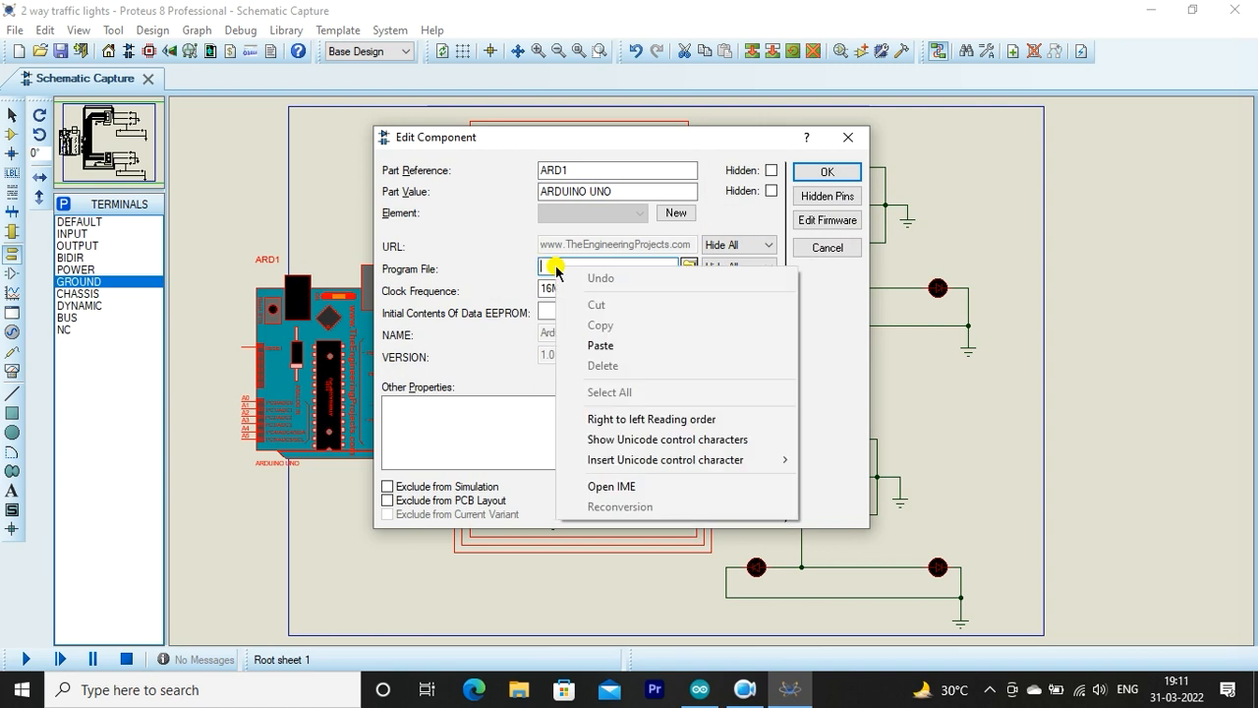
pyautogui.click(600, 345)
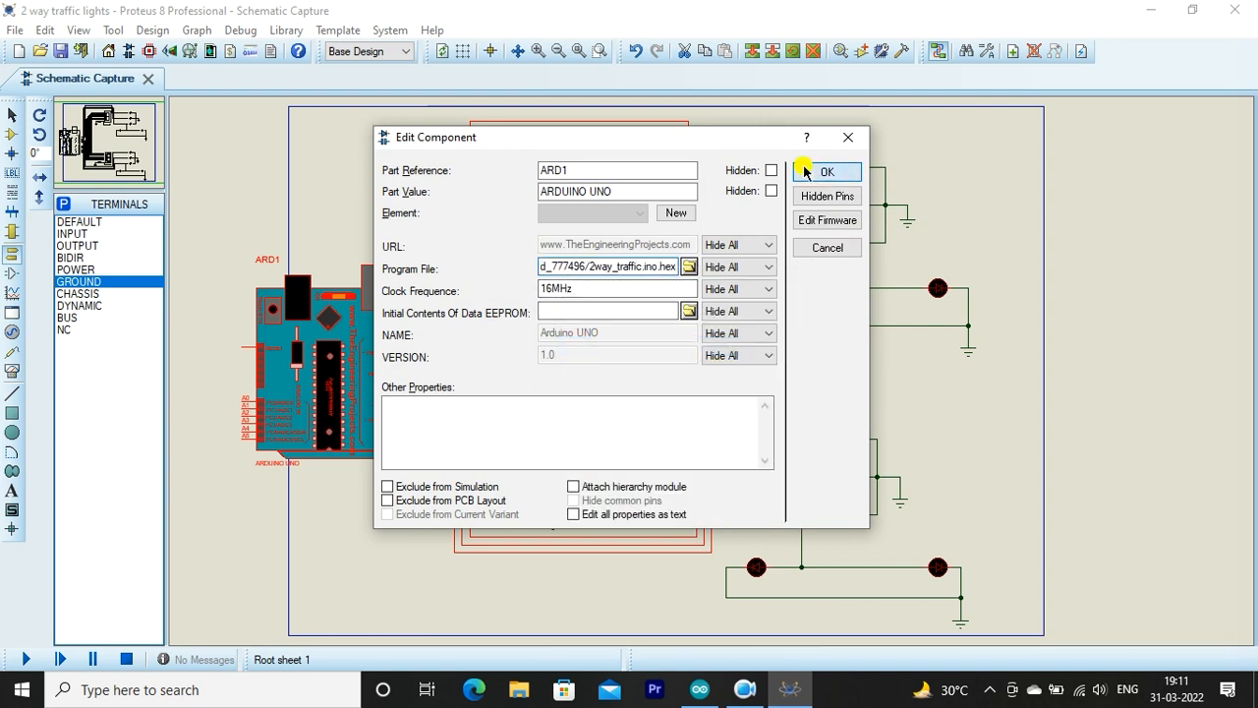
pyautogui.click(824, 172)
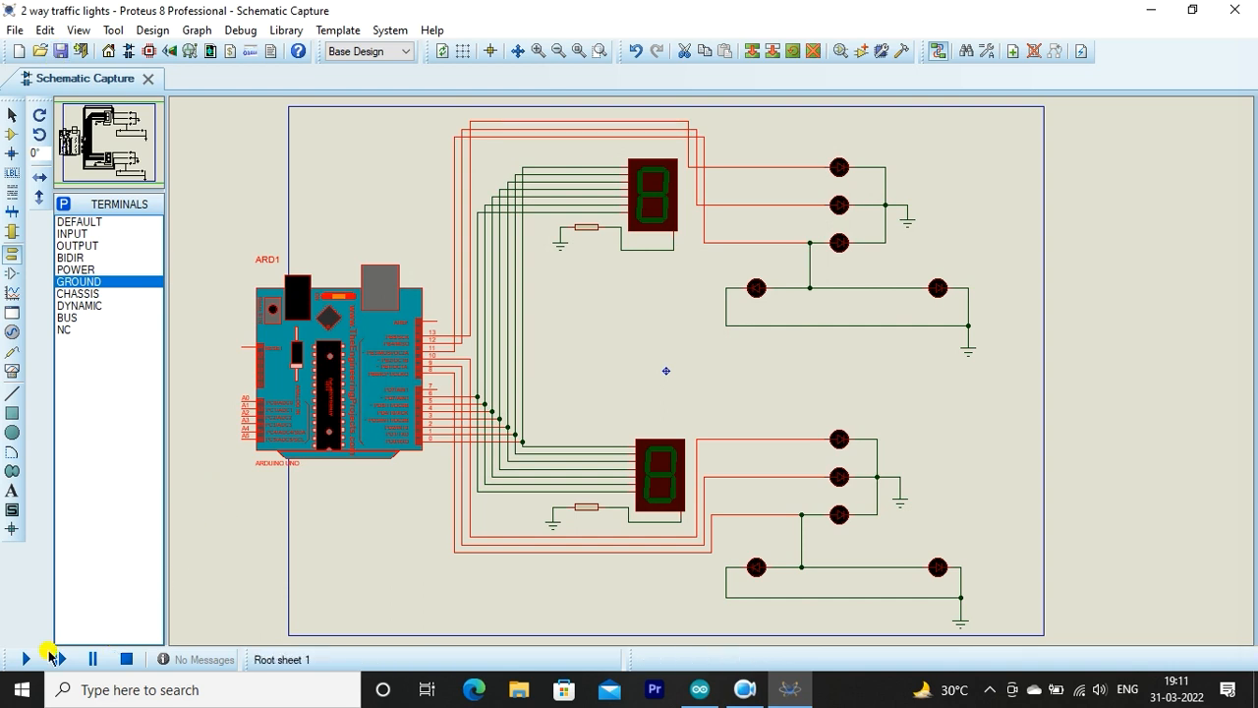
pyautogui.click(25, 660)
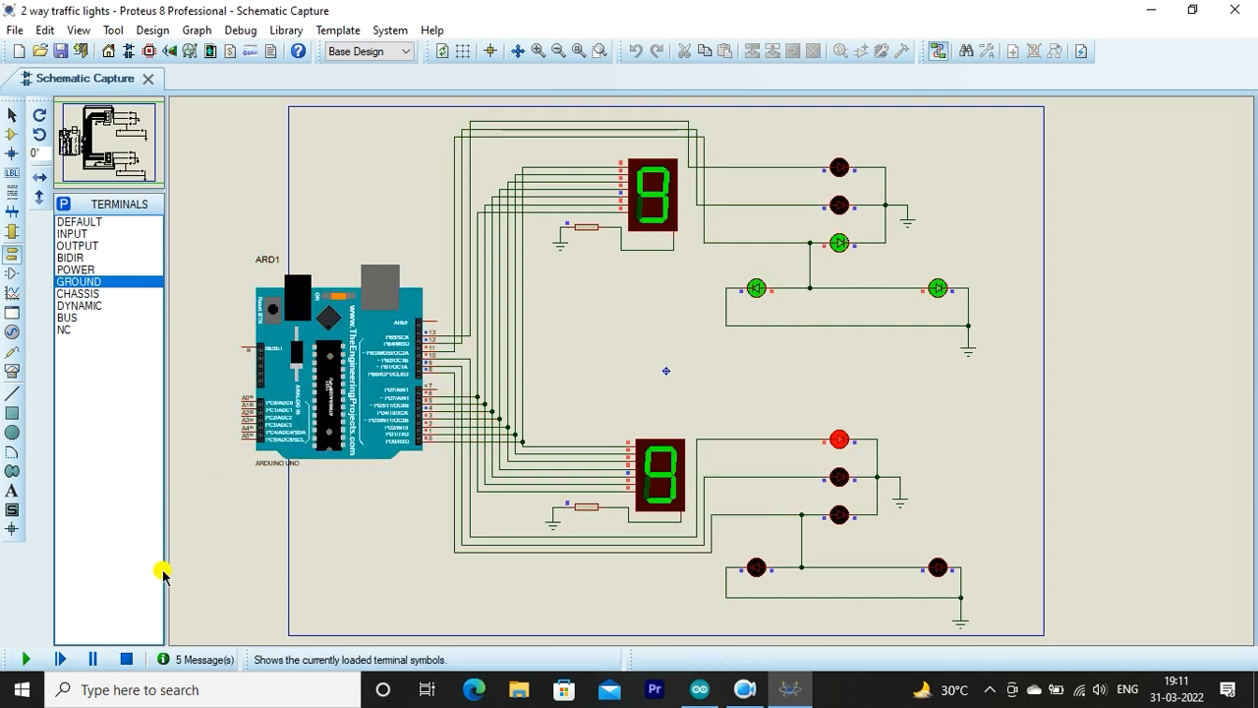